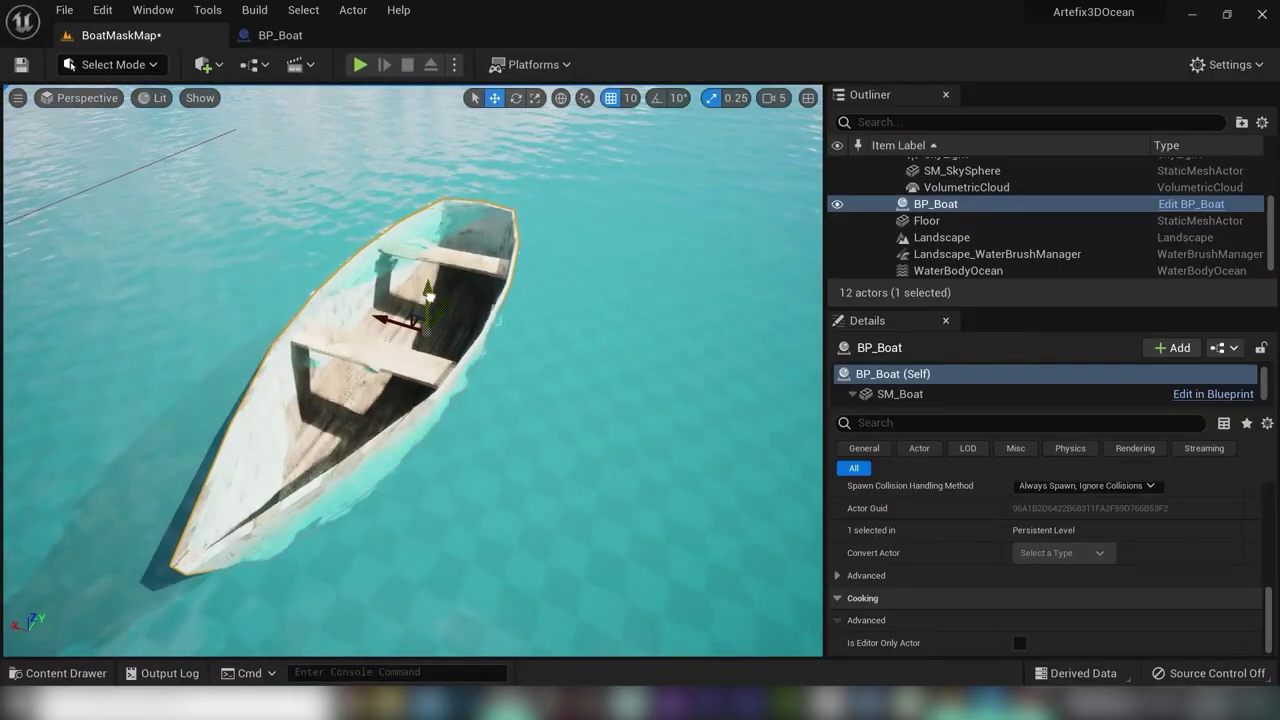
Step: Select the Landscape actor and filter its details by "mater" to locate the material settings
right_drag(428, 271, 690, 205)
alt+drag(430, 257, 160, 320)
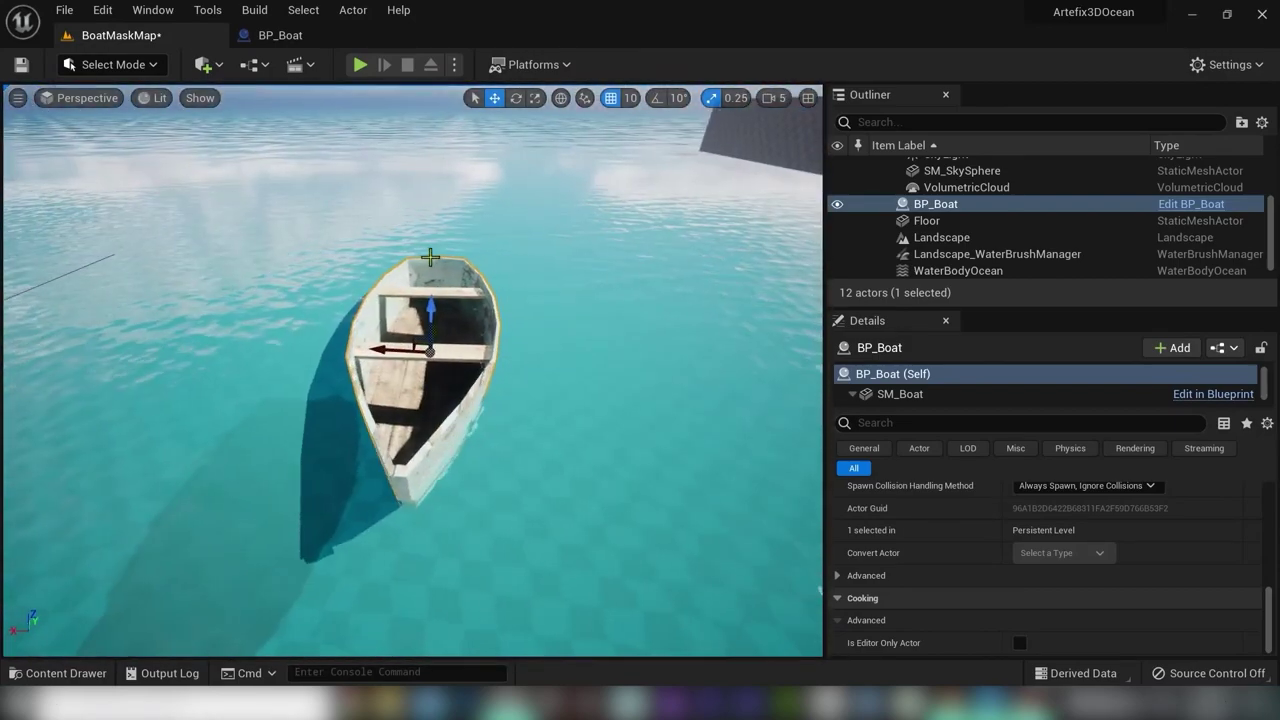
click(942, 238)
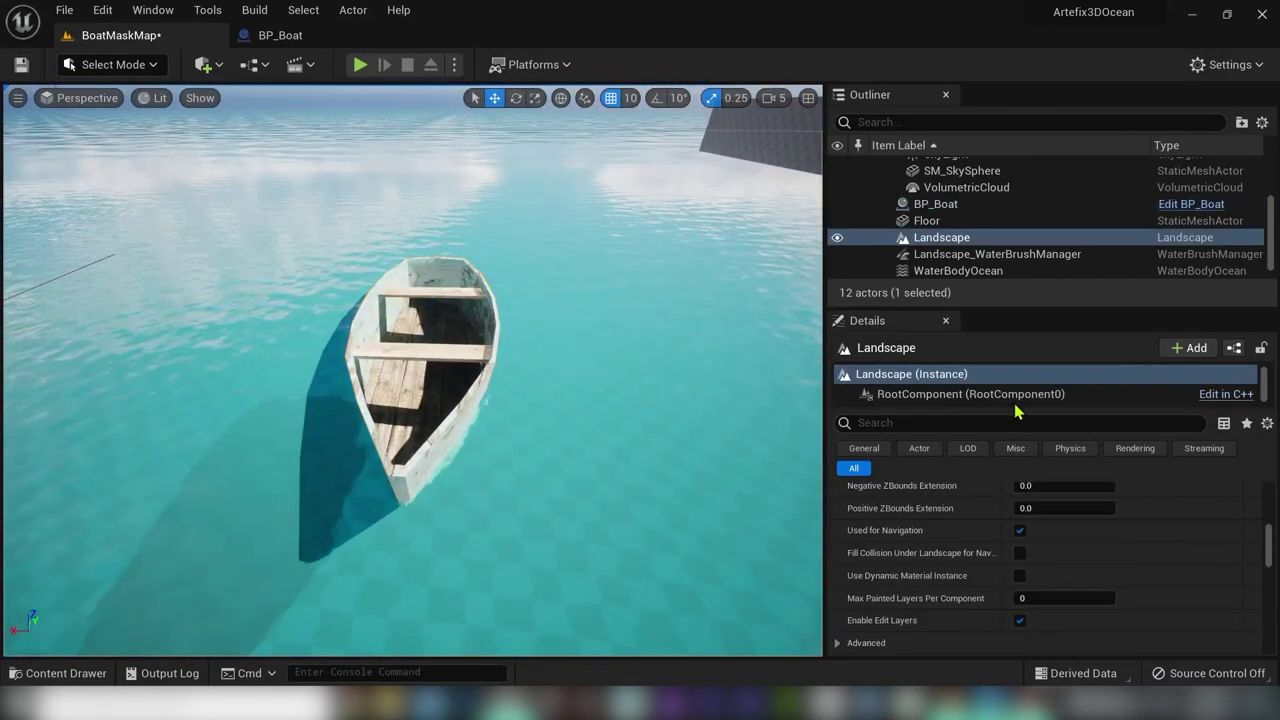
click(935, 423)
text(ma)
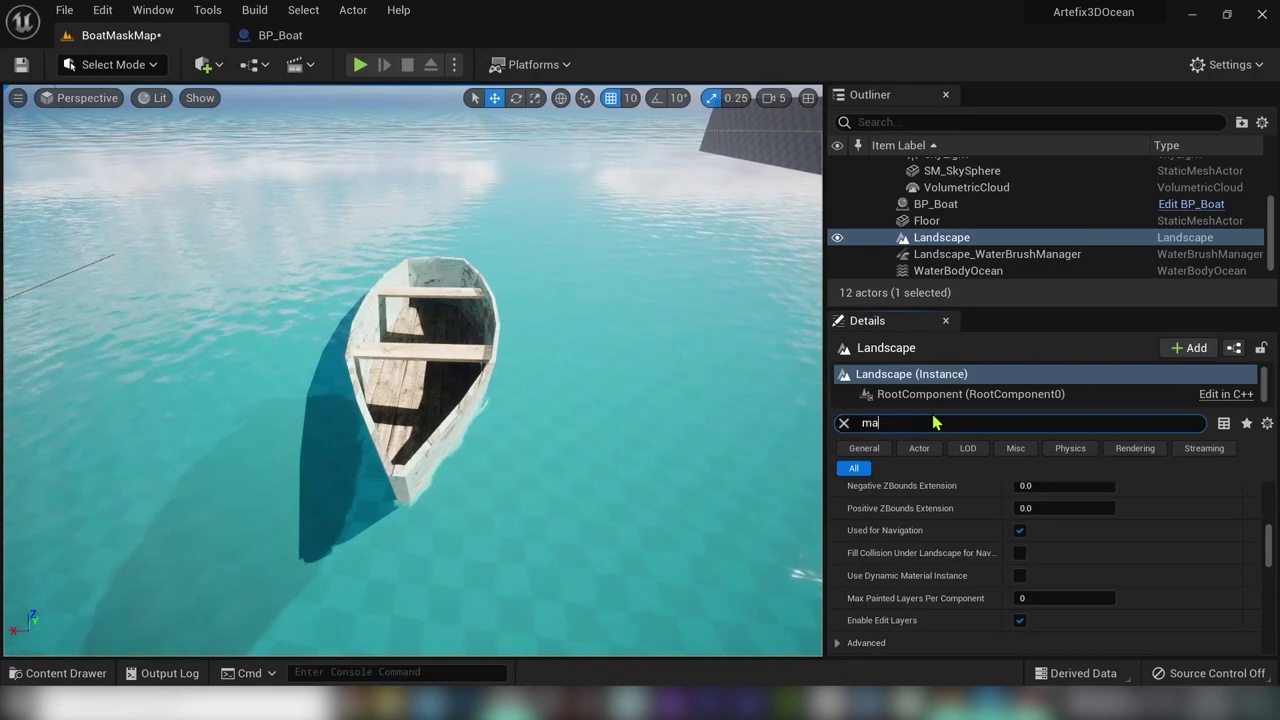
text(ter)
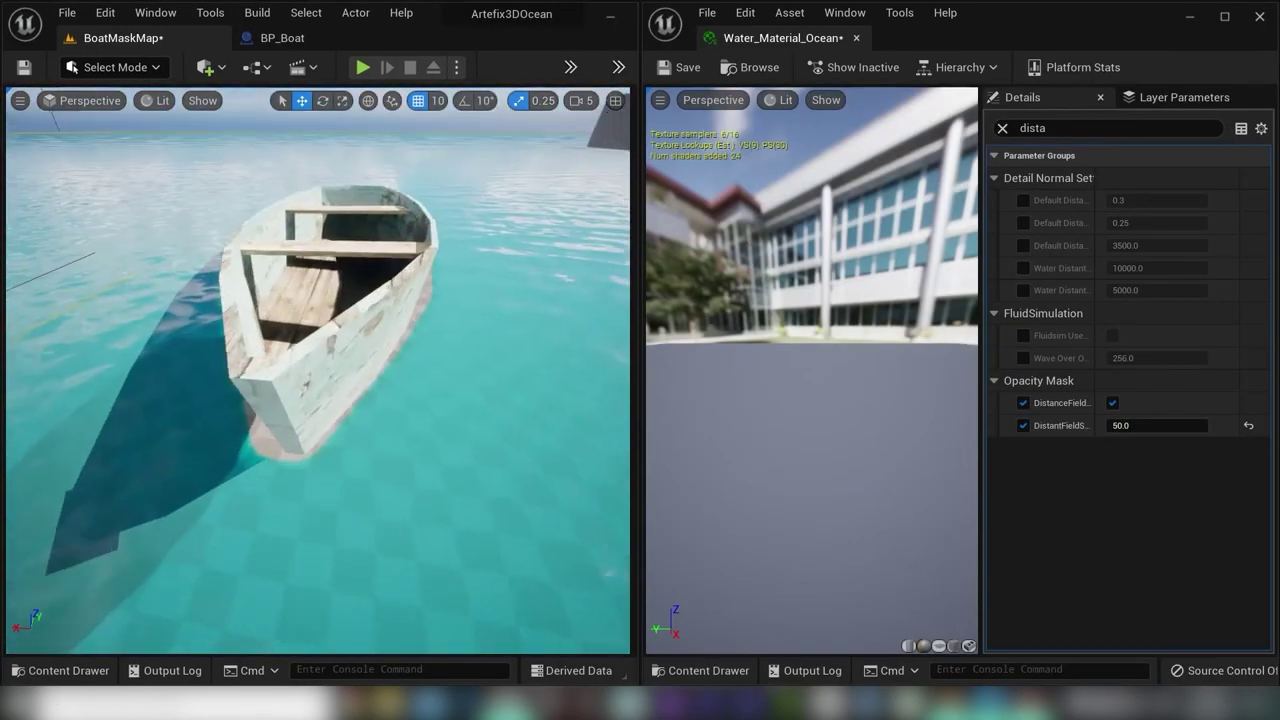
Step: Set the overridden DistantField value under Opacity Mask to 1 in the Water_Material_Ocean instance
drag(1125, 425, 1160, 415)
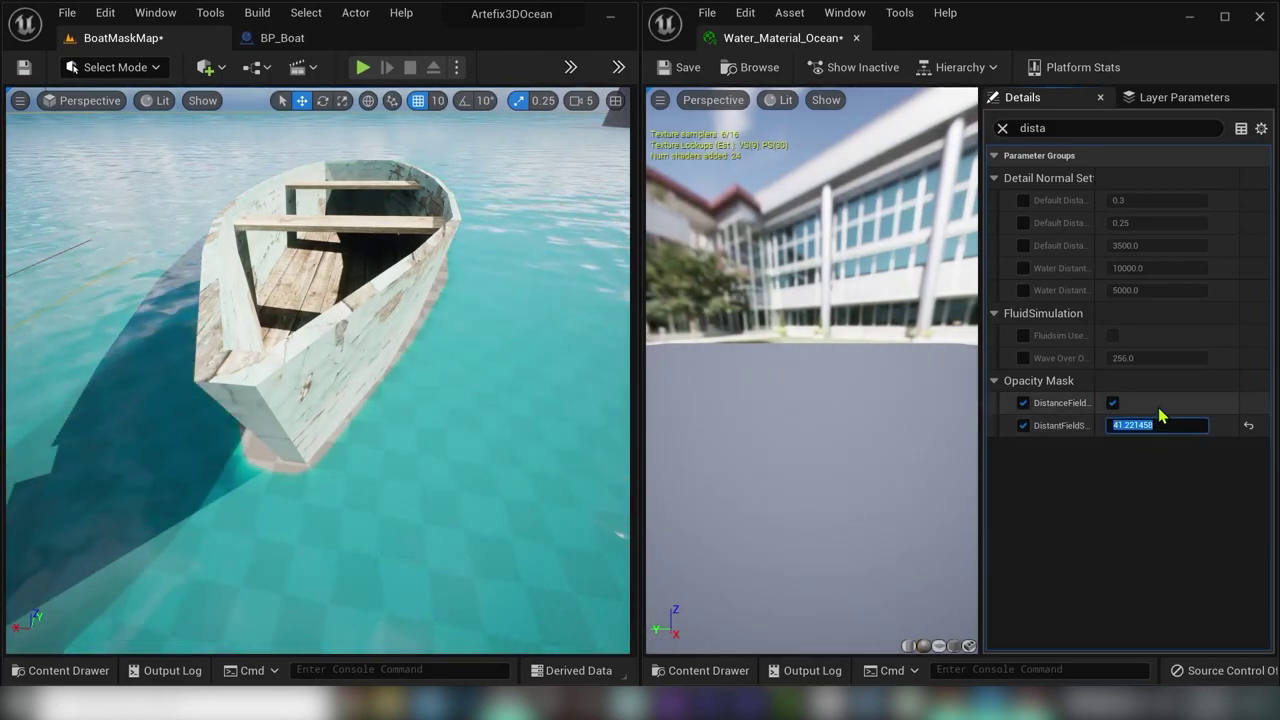
text(1)
key(Return)
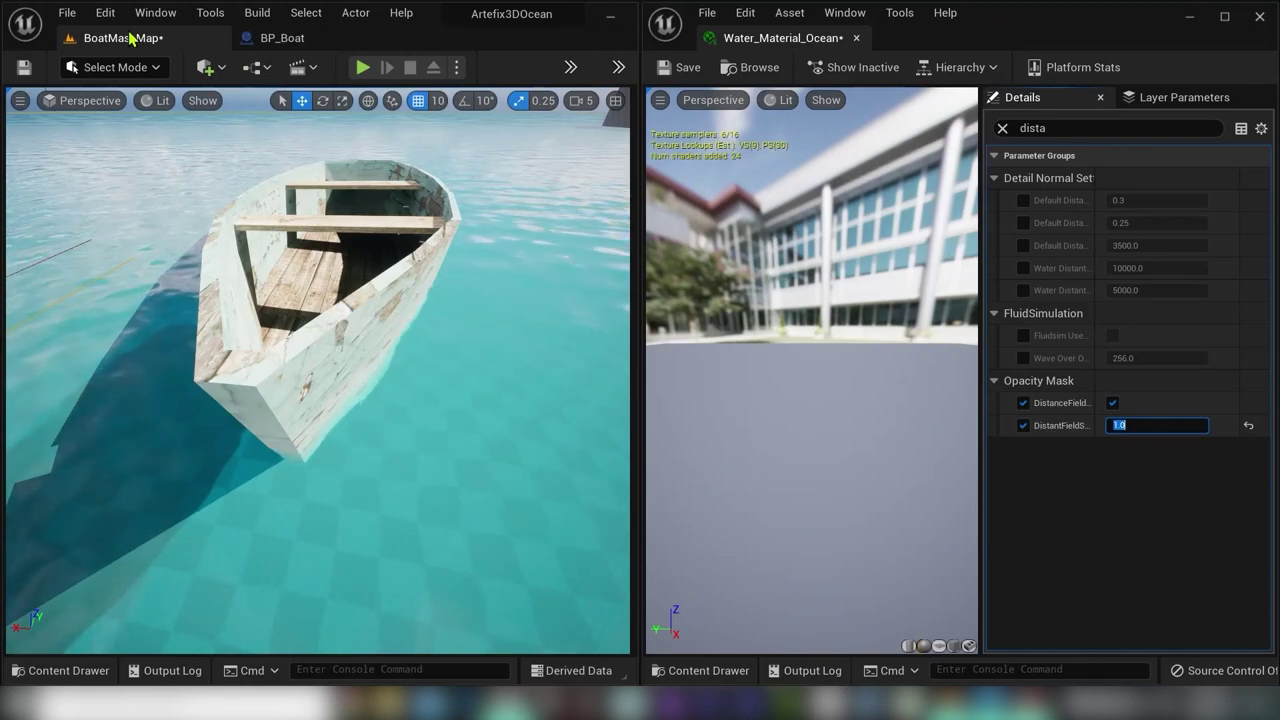
Step: Create a new level from the Basic template
click(64, 10)
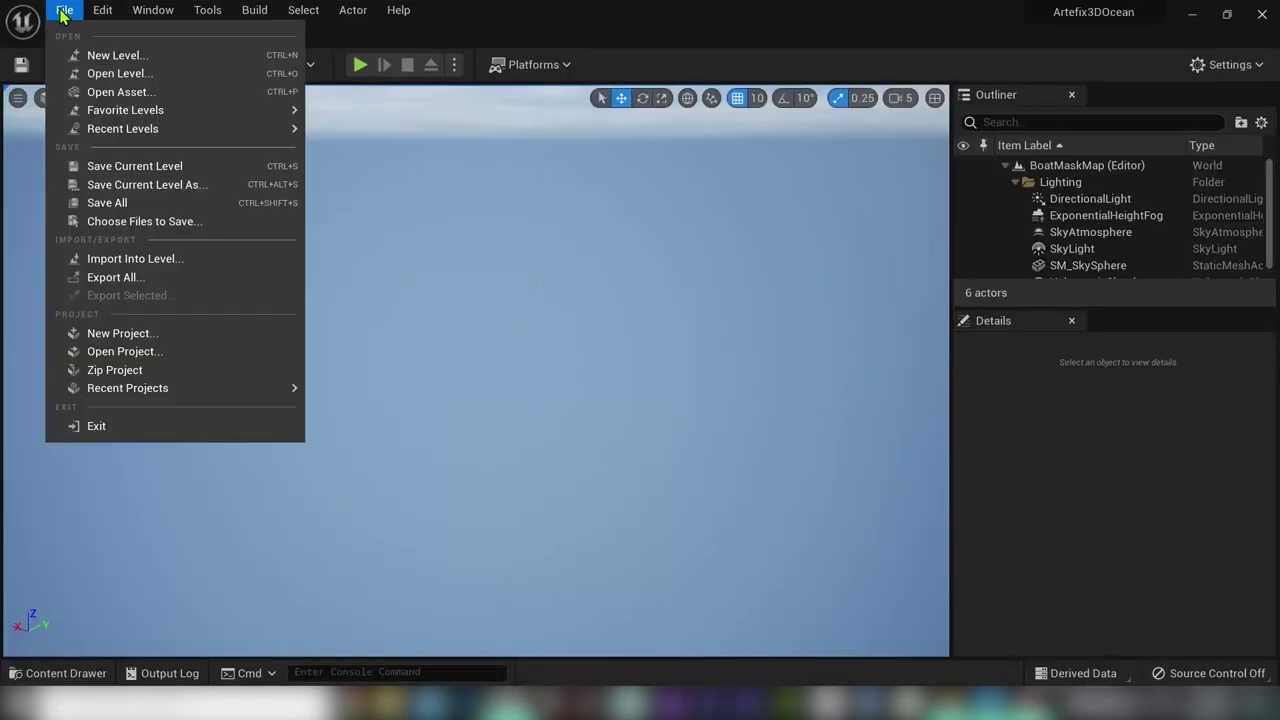
click(143, 67)
click(685, 234)
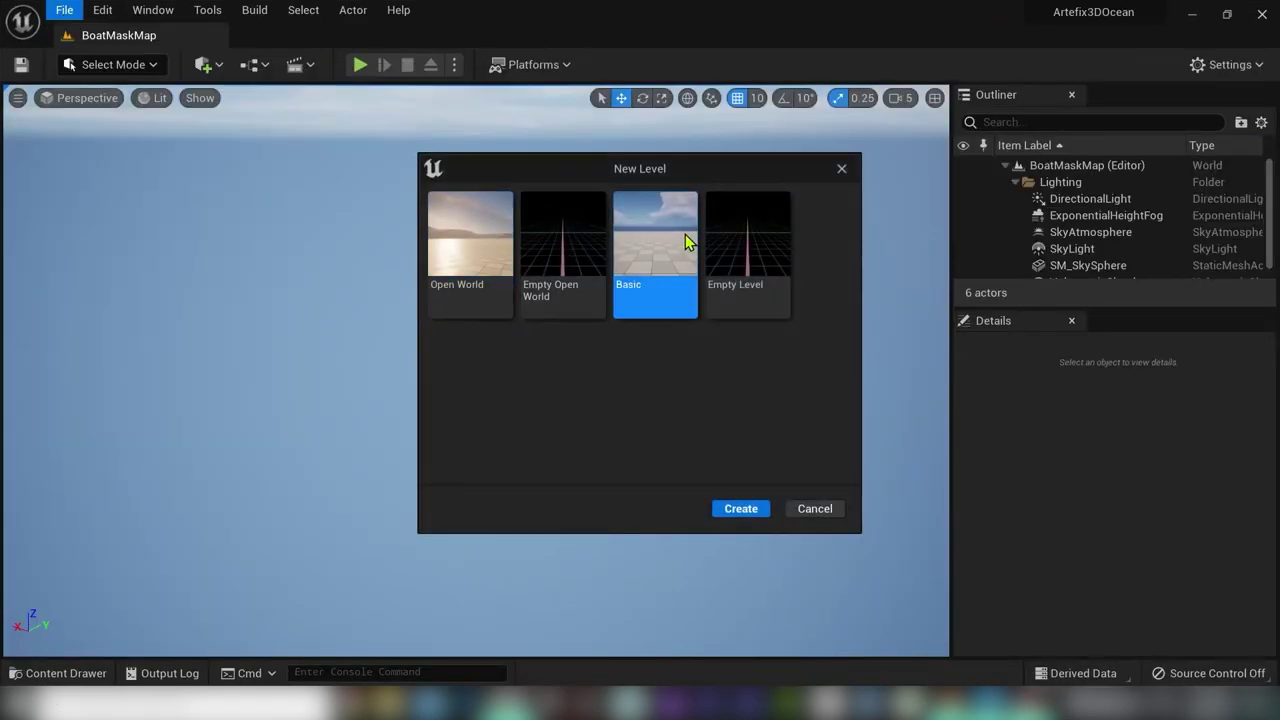
click(733, 510)
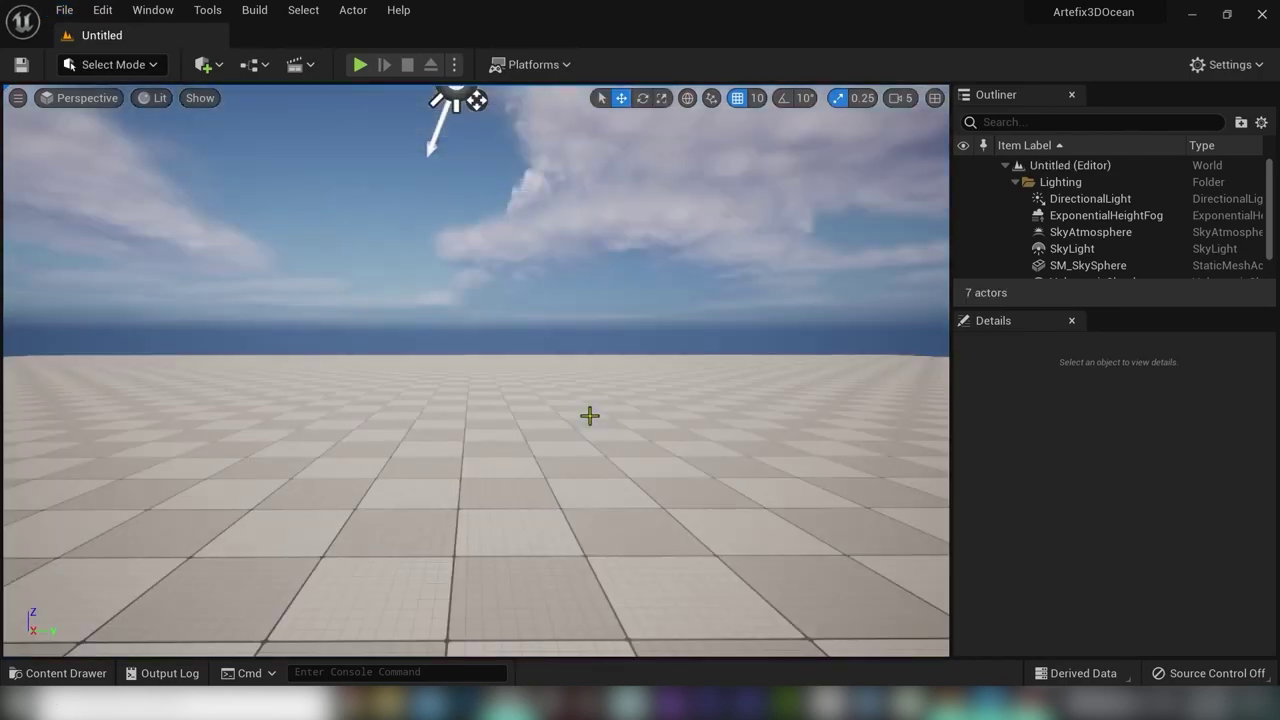
key(s)
right_drag(589, 417, 560, 480)
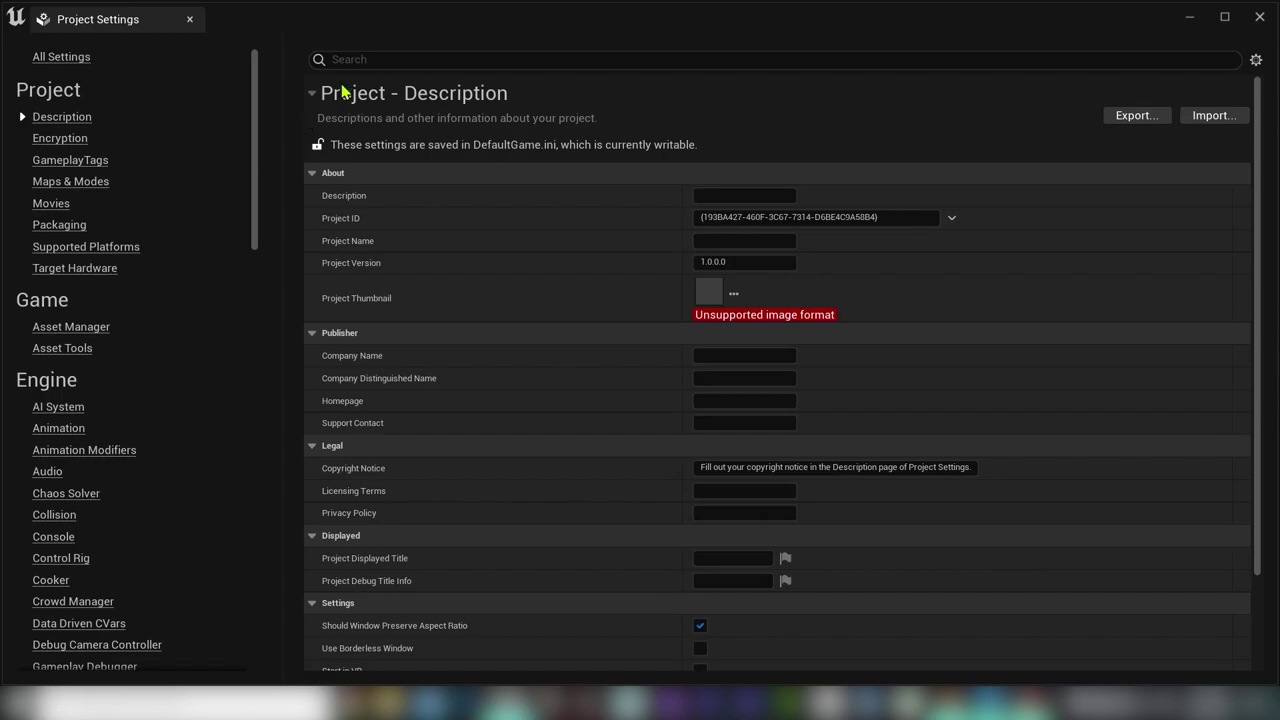
Step: Look up the Generate Mesh Distance Fields project setting and search the plugins for "water"
click(362, 62)
text(generate mes)
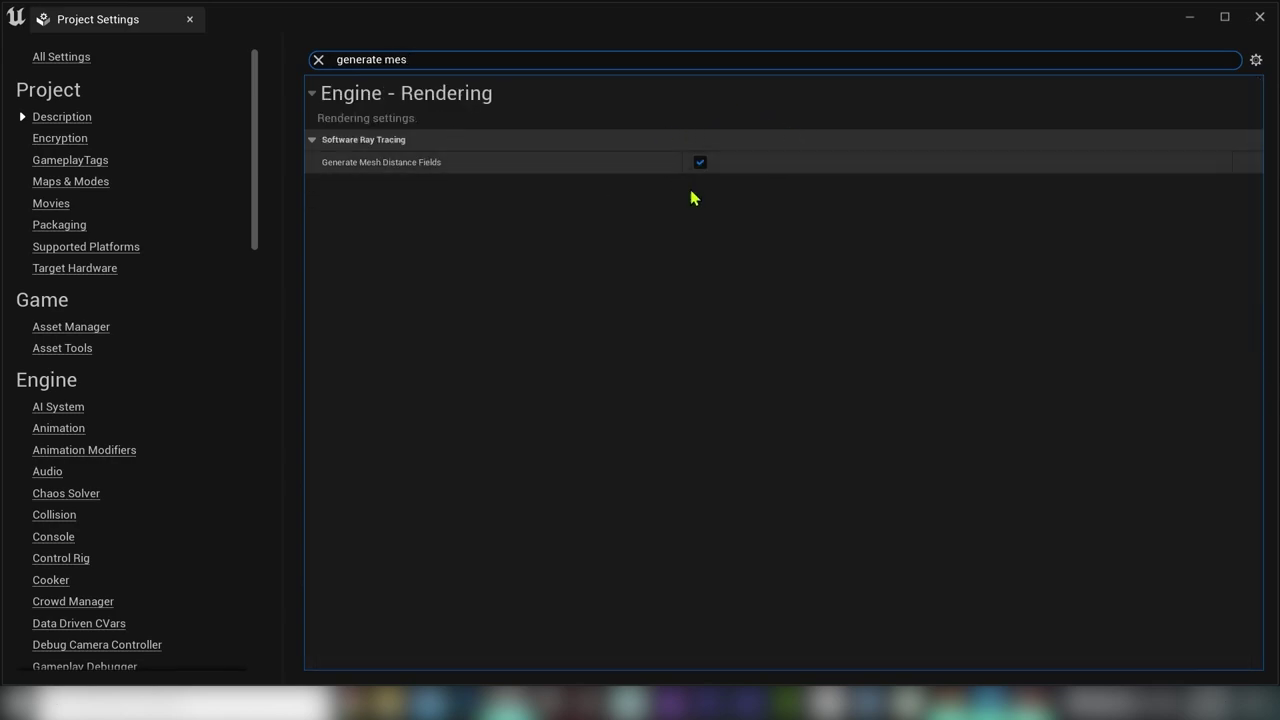
click(1259, 17)
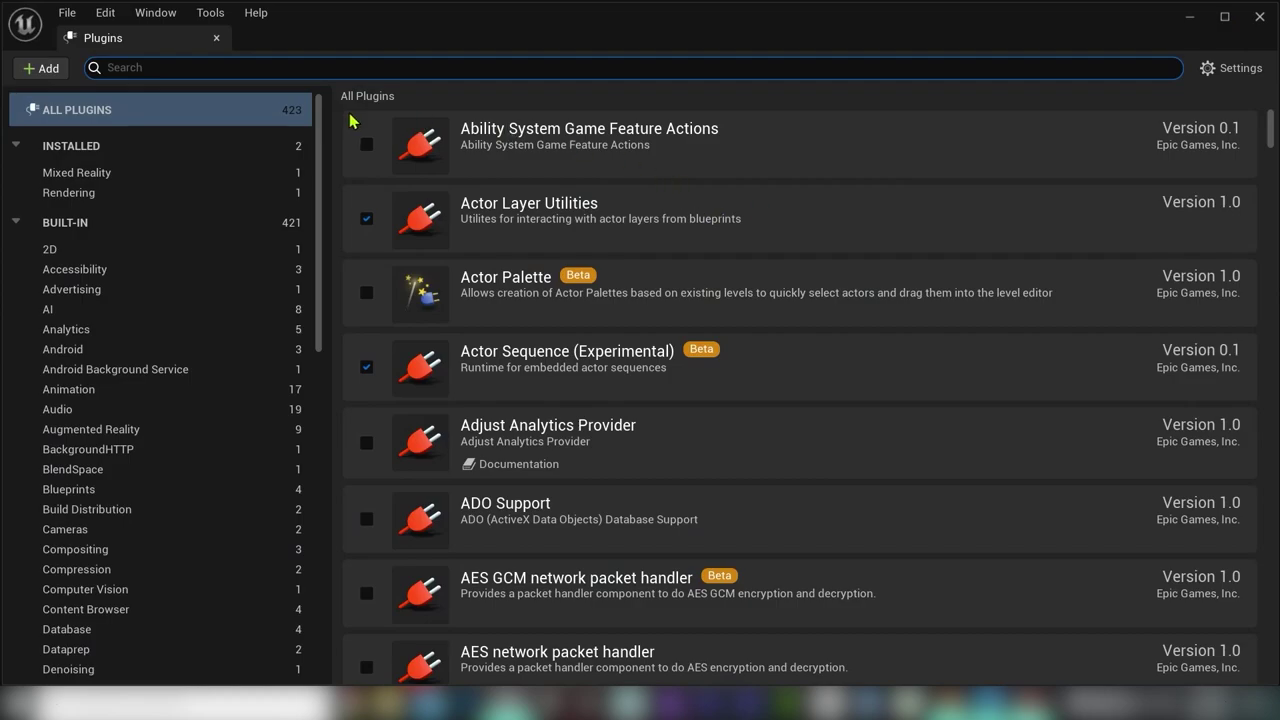
text(water)
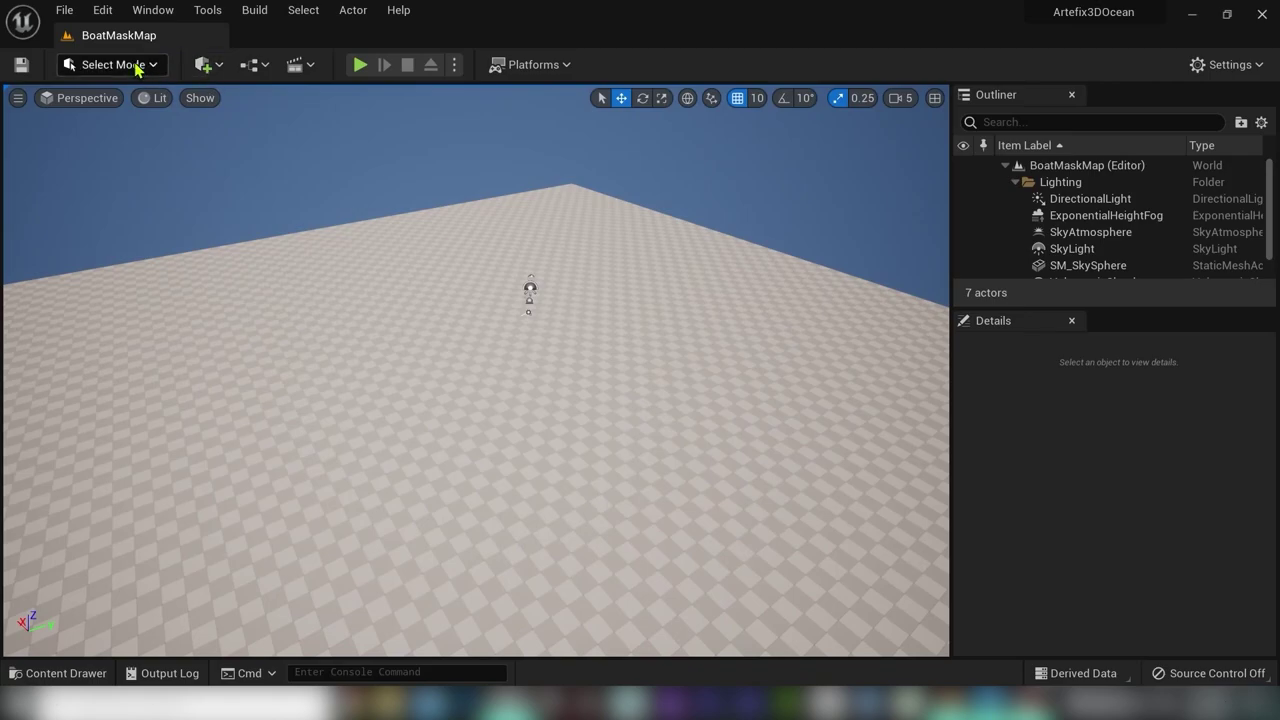
Step: Create a new landscape with Enable Edit Layers turned on and return to Select mode
click(137, 67)
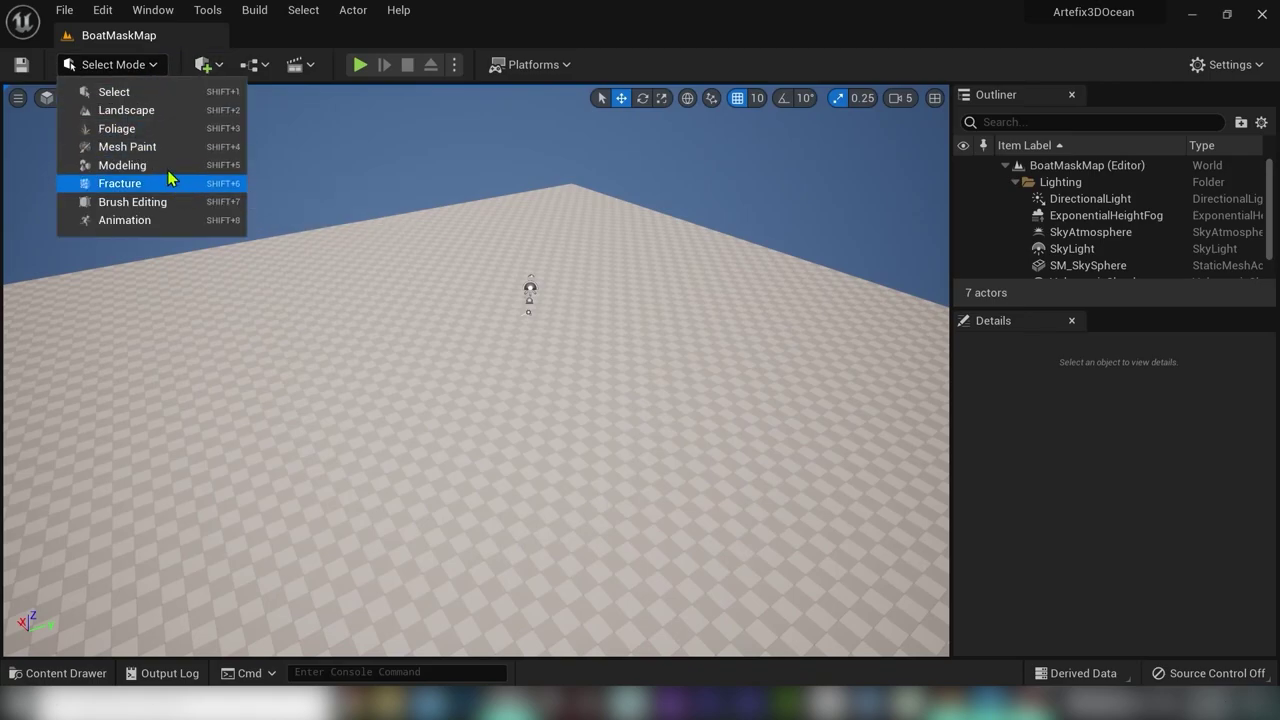
click(160, 113)
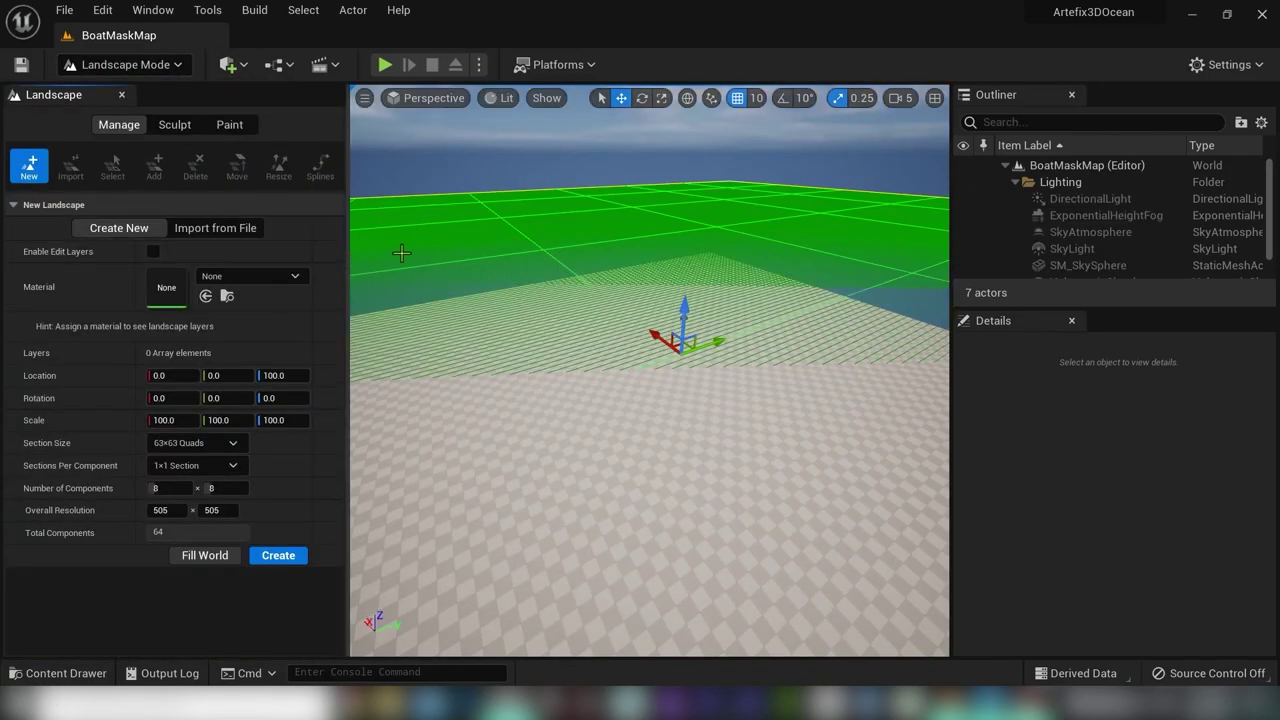
key(s)
right_drag(402, 253, 510, 246)
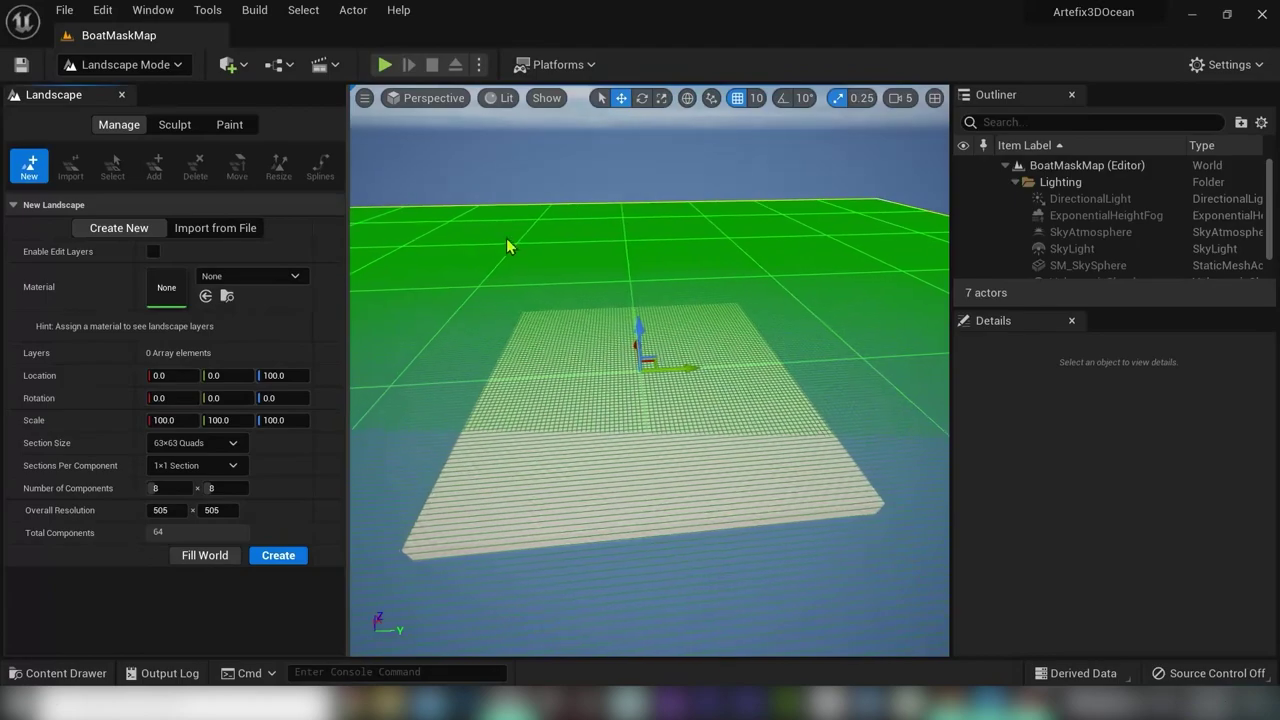
click(153, 251)
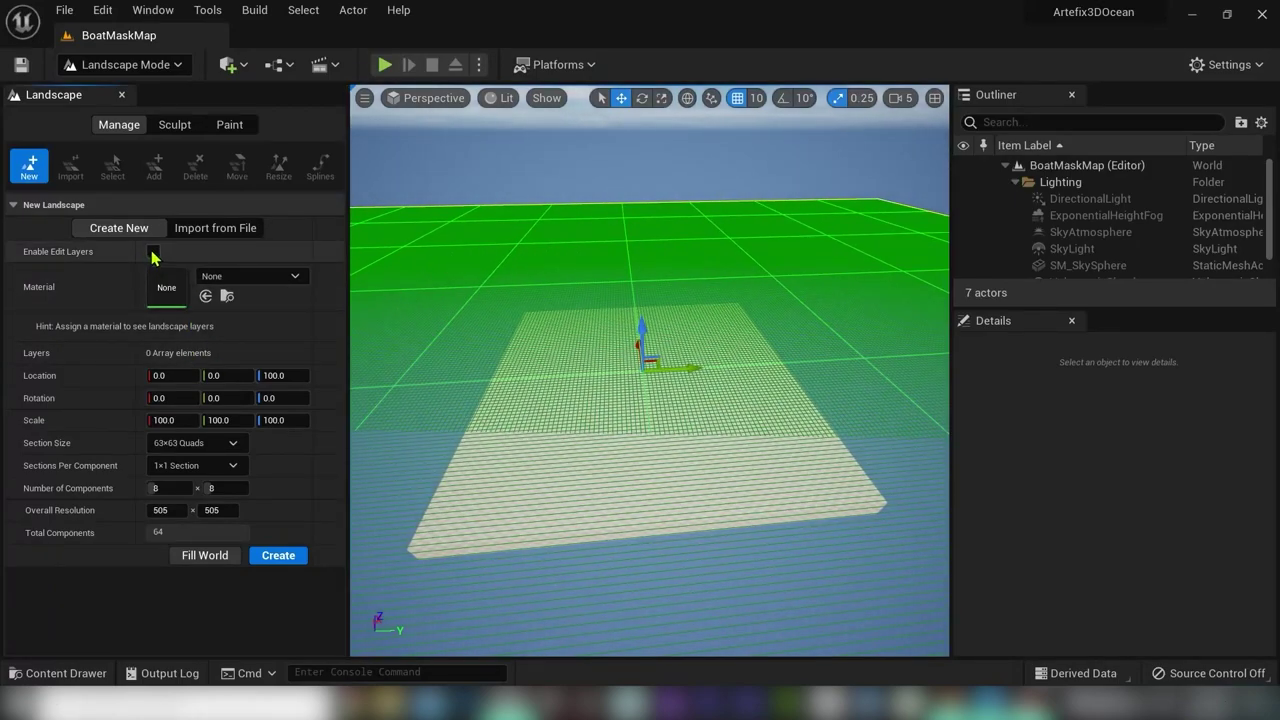
click(278, 555)
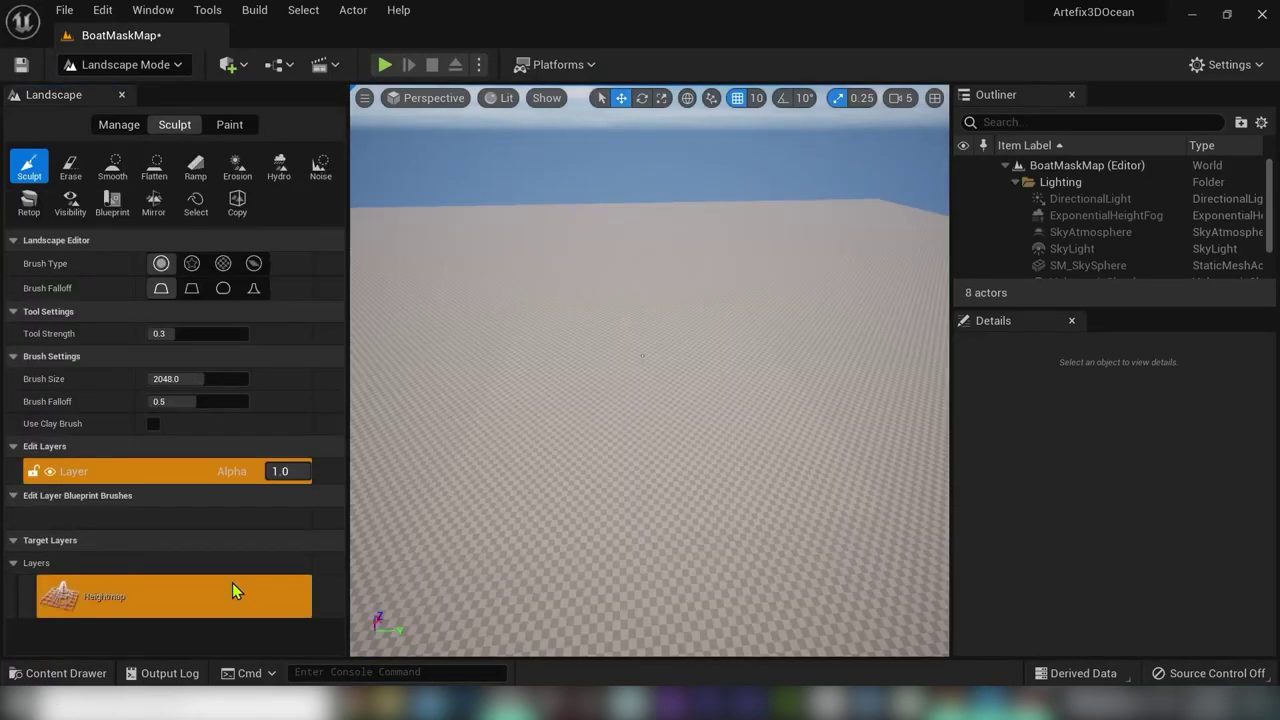
click(172, 67)
click(137, 97)
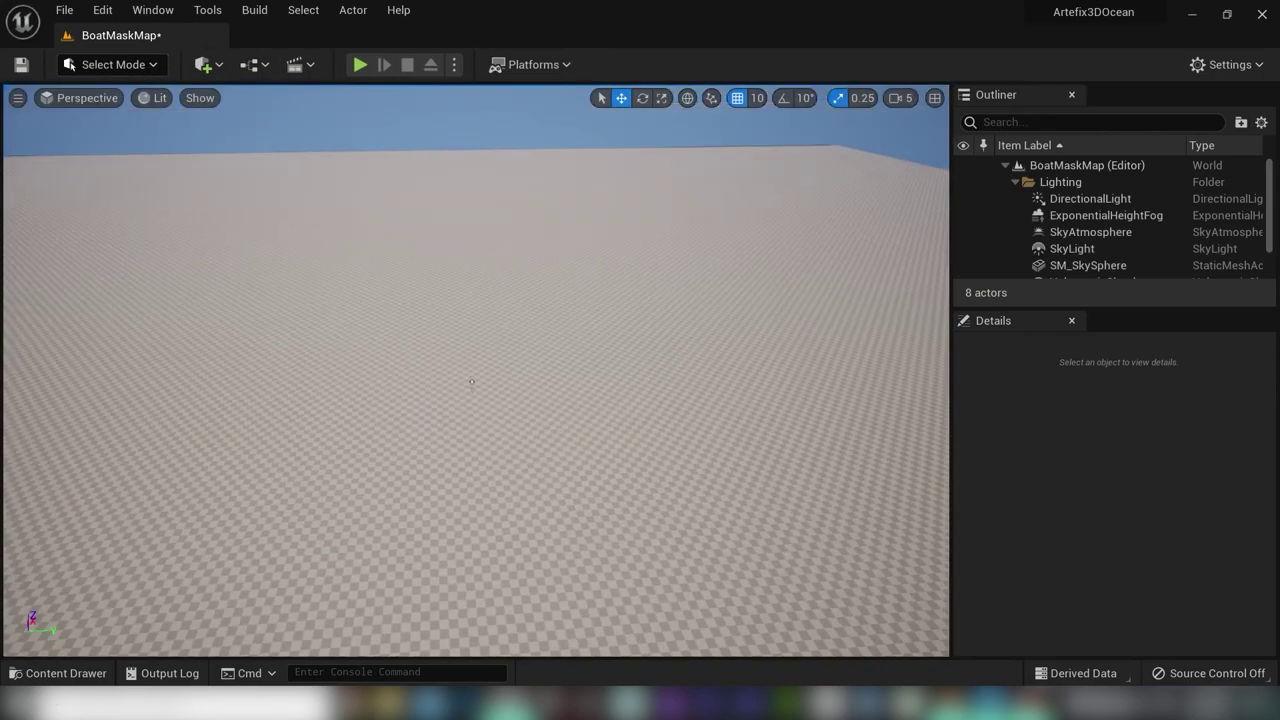
Step: Raise the Floor mesh vertically above the landscape surface
right_drag(440, 360, 531, 280)
click(531, 254)
key(e)
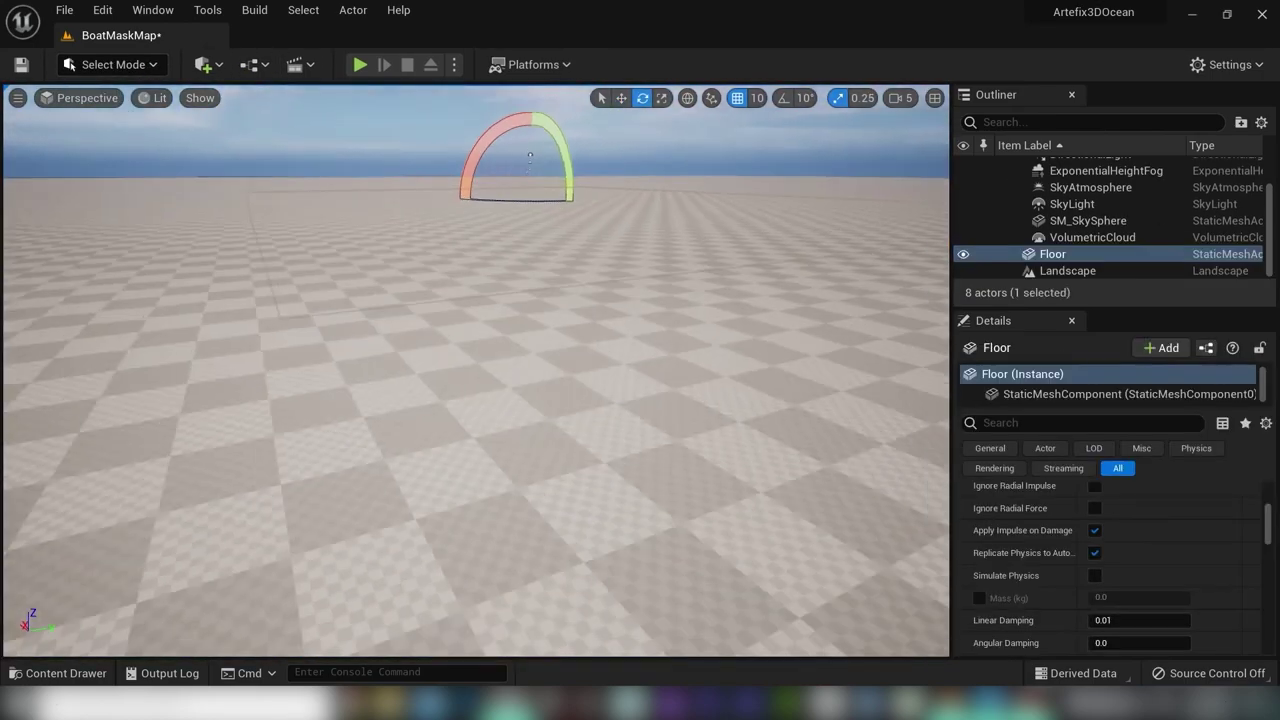
key(w)
drag(517, 169, 520, 134)
key(f)
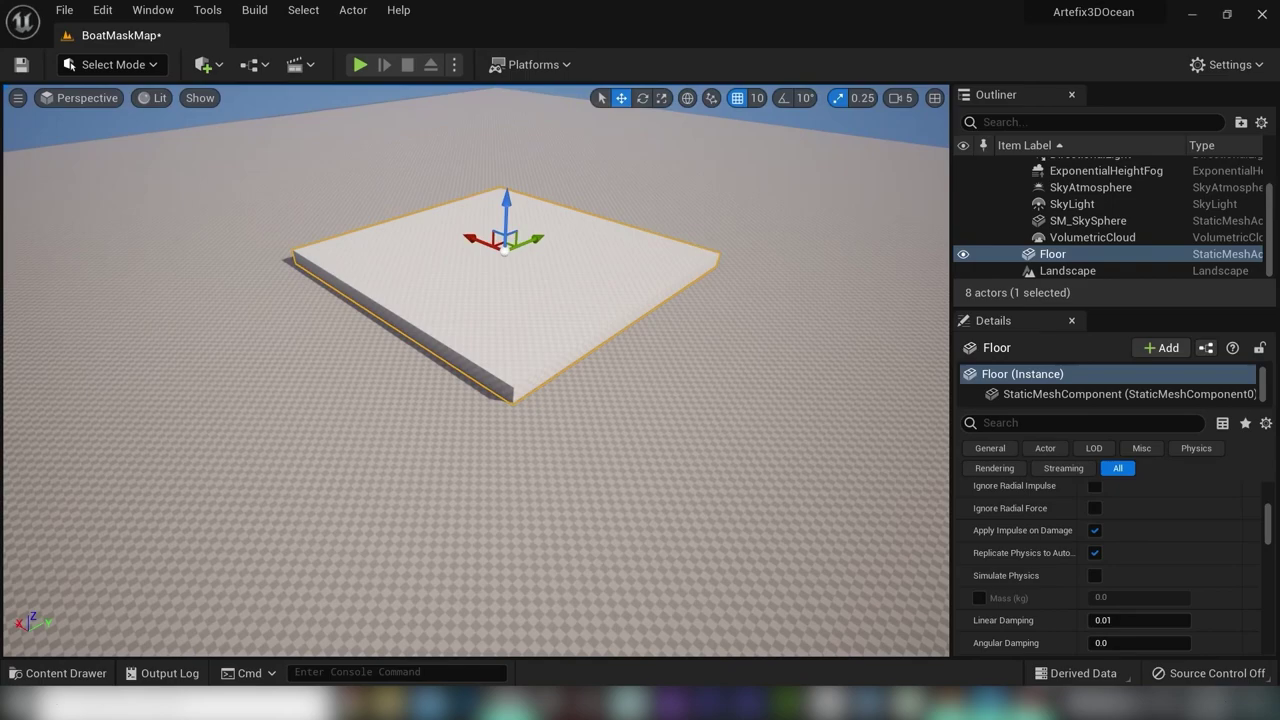
Step: Add a Water Body Ocean actor to the level
click(210, 66)
text(water)
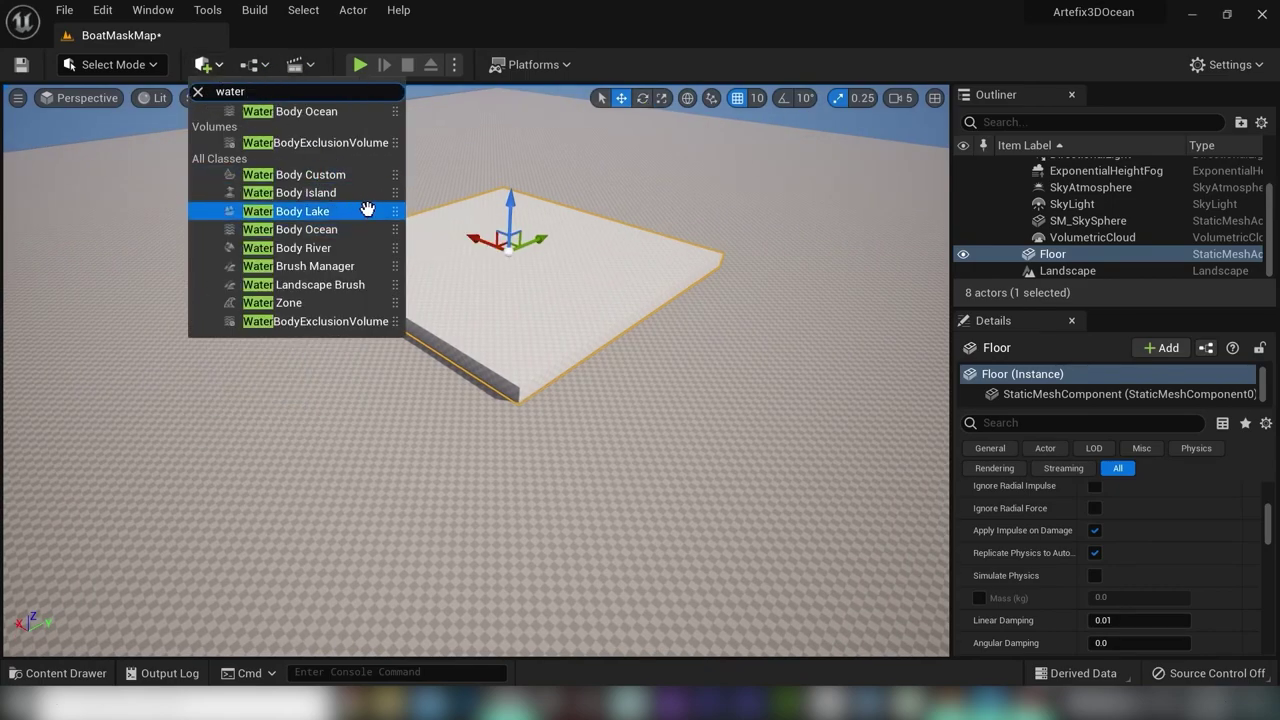
click(355, 229)
Step: Set the WaterBodyOcean's location to X 0, Y 0, Z 100
scroll(1174, 521, up, 5)
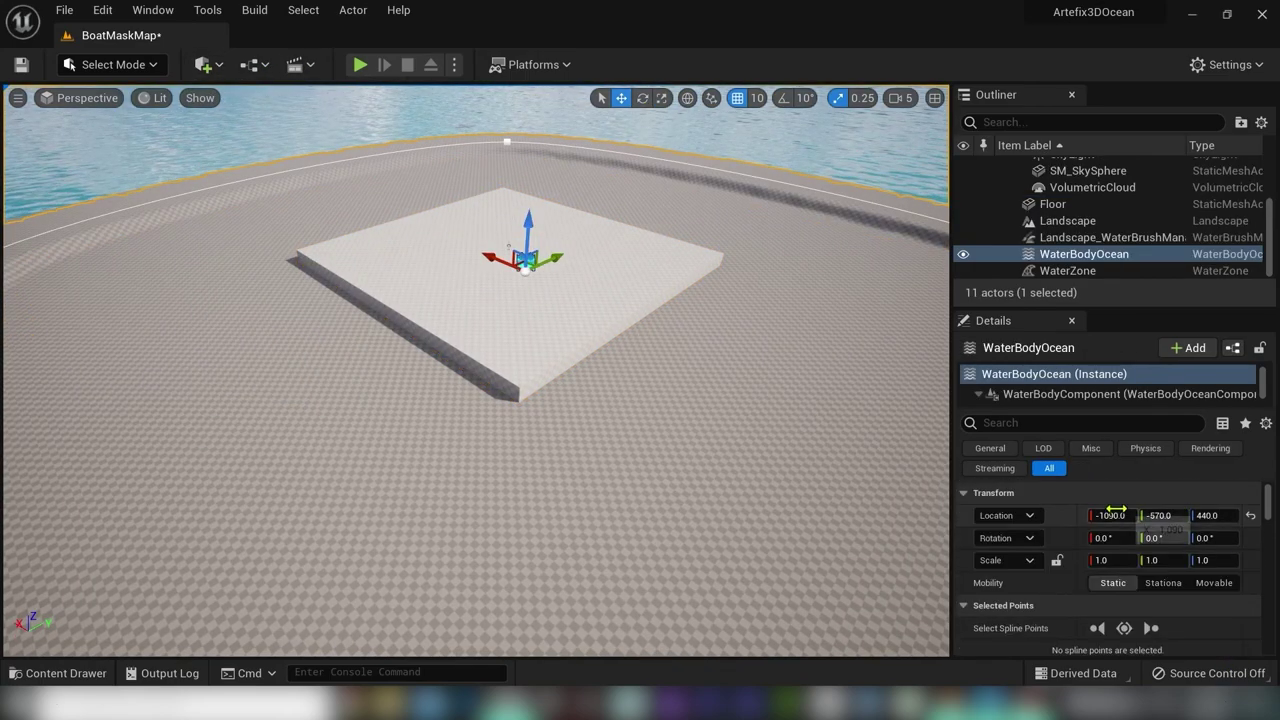
key(Tab)
text(0)
key(Tab)
text(100)
key(Return)
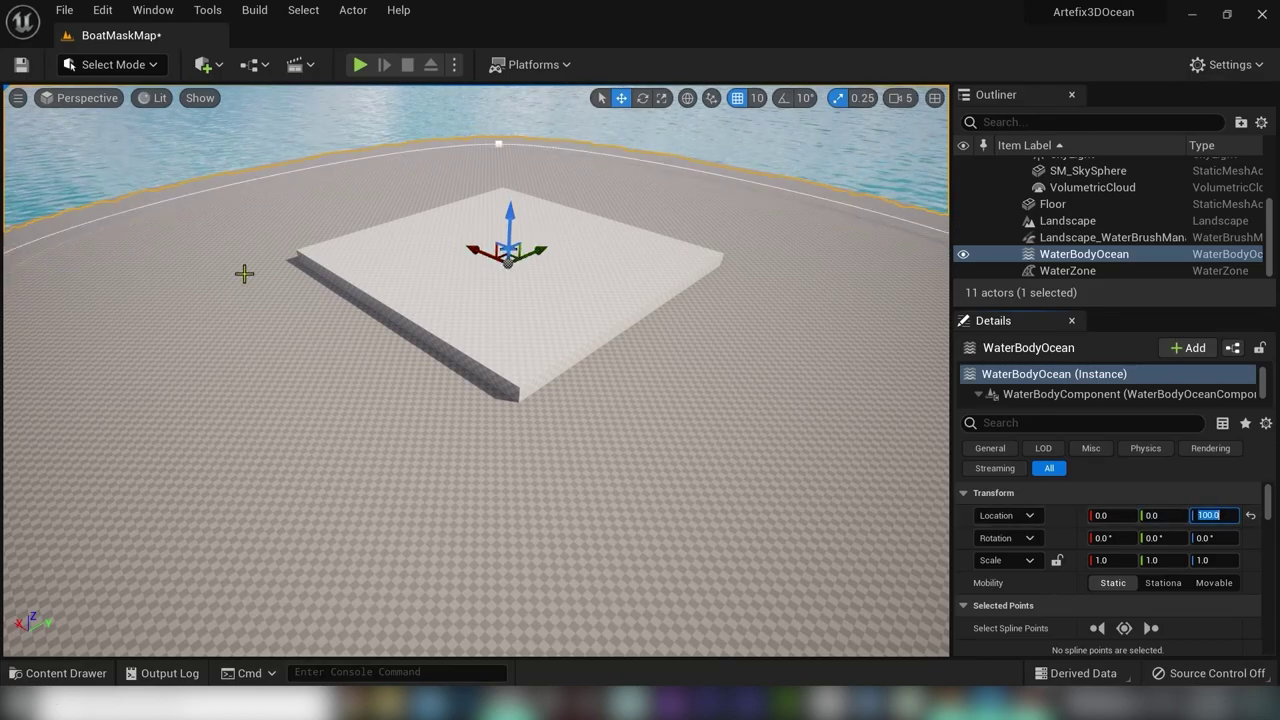
Step: Select all of the ocean's spline points and set their X and Y location to 0
right_drag(243, 274, 165, 335)
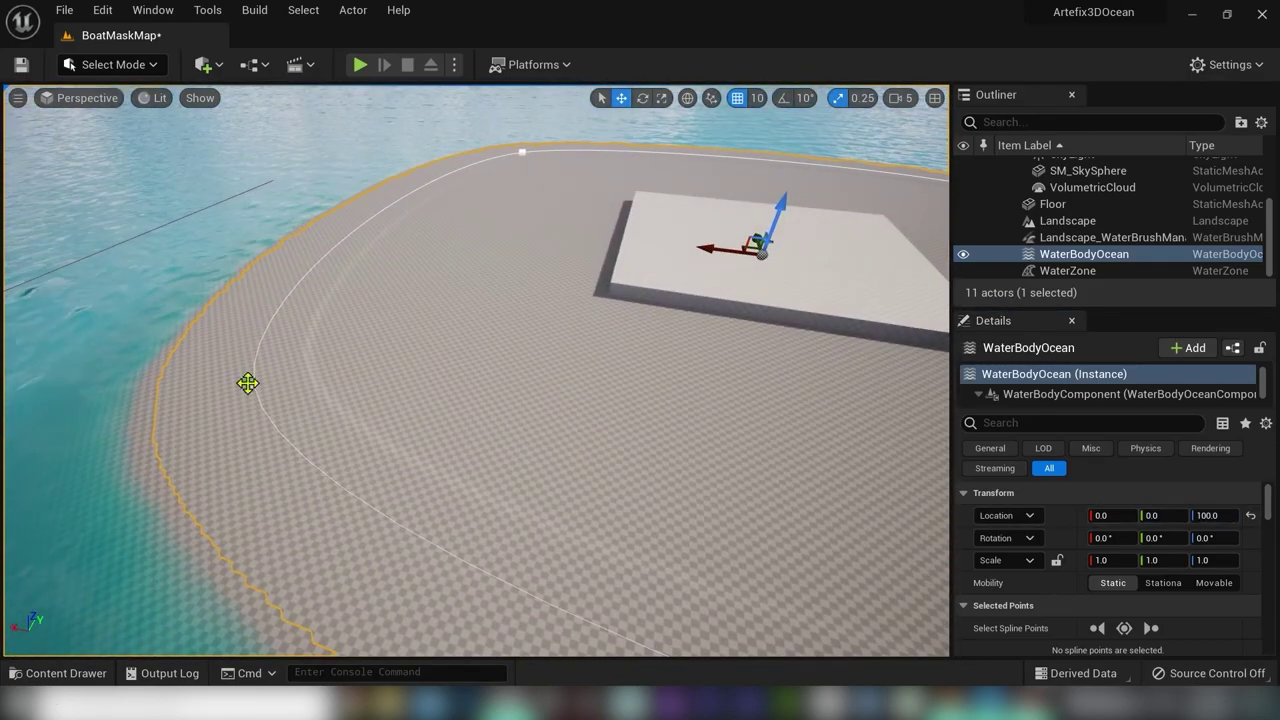
click(251, 382)
click(1157, 628)
scroll(1140, 580, down, 2)
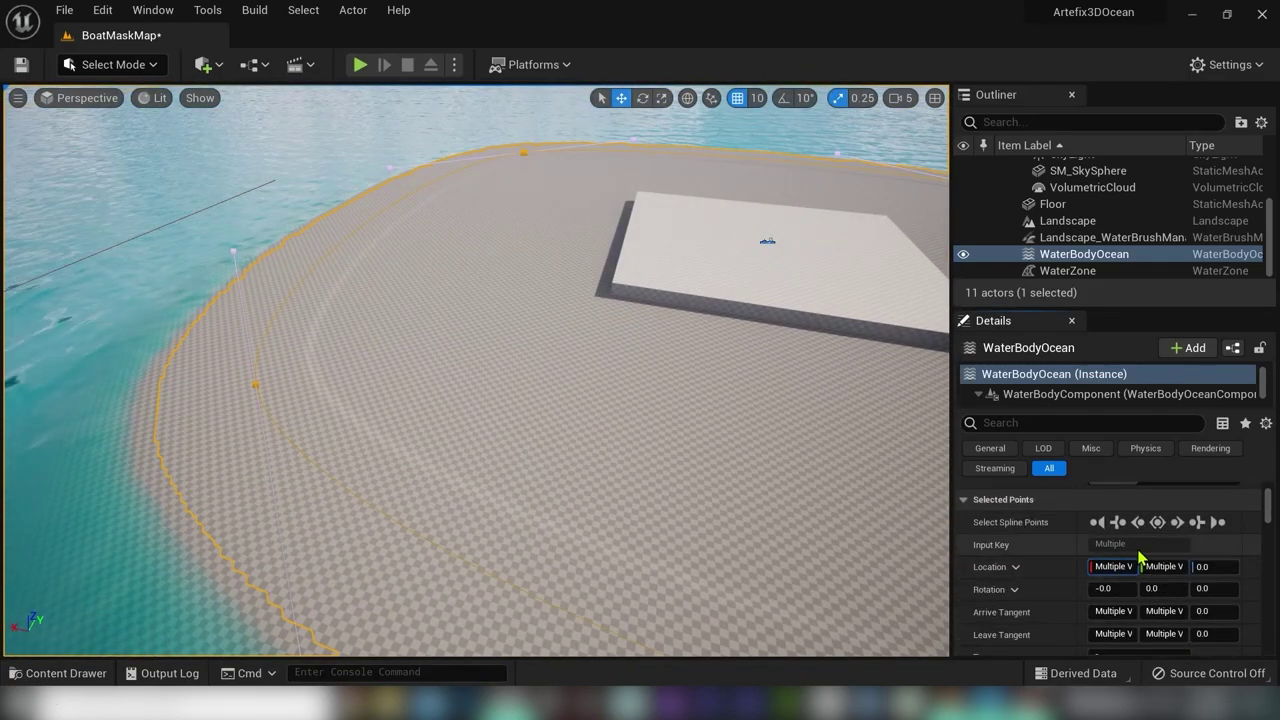
text(0)
key(Return)
click(1122, 566)
text(0)
key(Return)
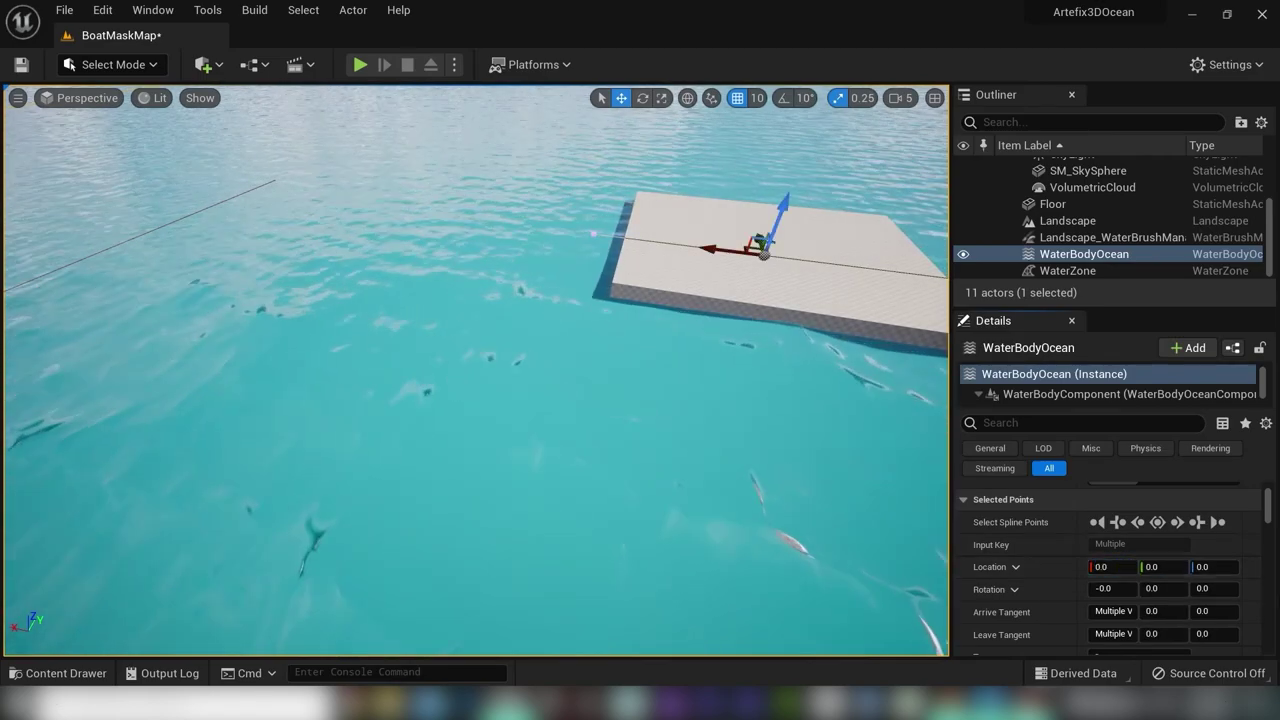
Step: Save the BoatMaskMap level
right_drag(640, 380, 720, 335)
mouse_move(426, 237)
right_down()
mouse_move(436, 222)
mouse_move(426, 237)
right_up()
click(21, 65)
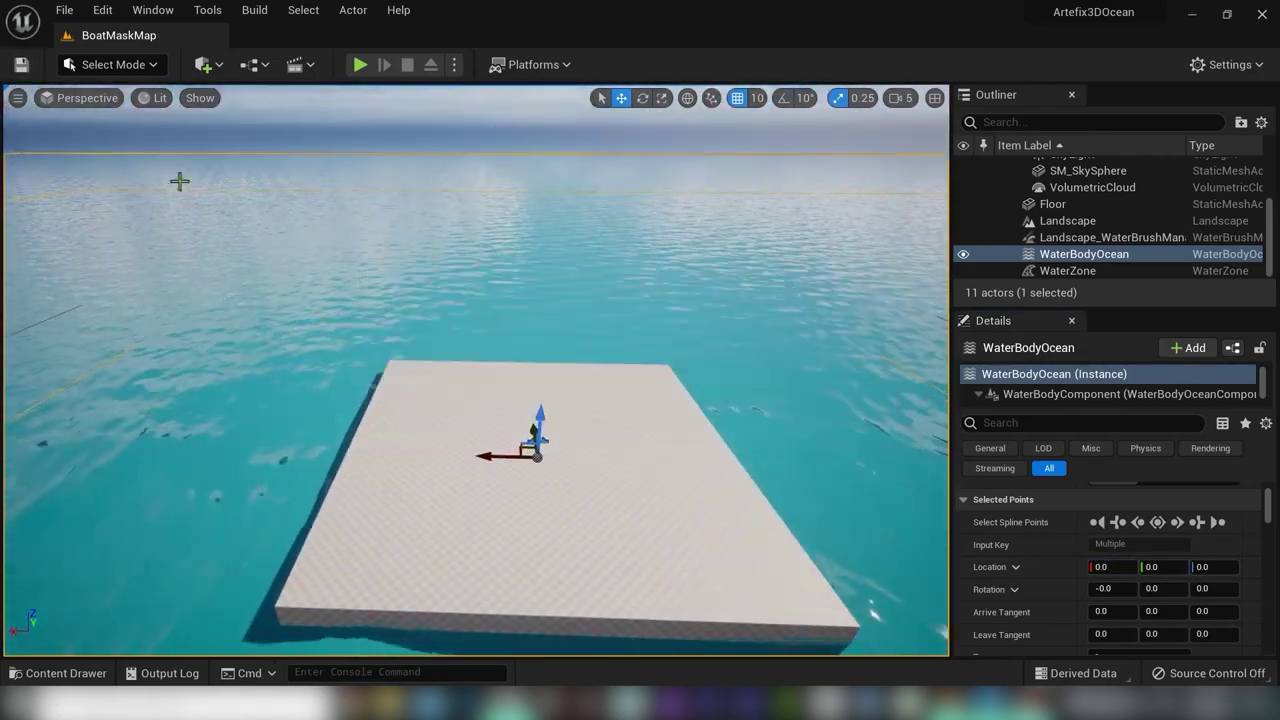
Step: Turn Show Engine Content off and back on for the content browser
right_drag(177, 180, 100, 250)
right_drag(520, 244, 581, 240)
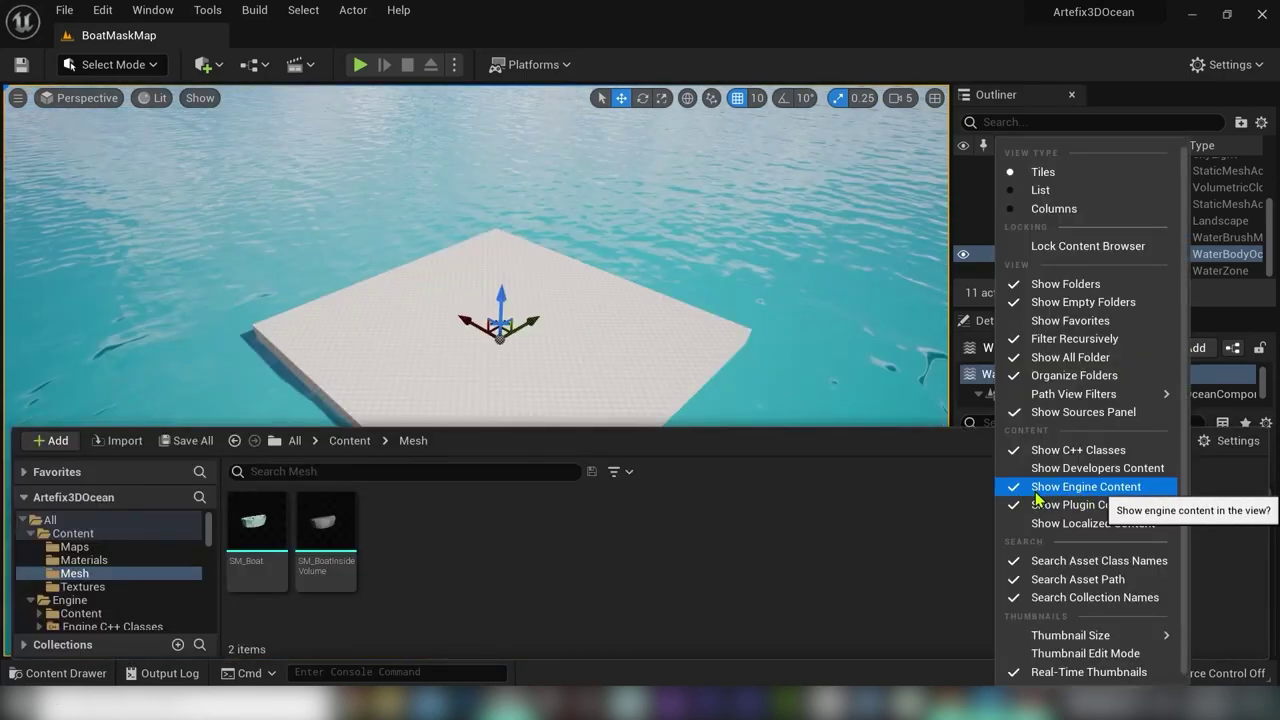
click(1036, 497)
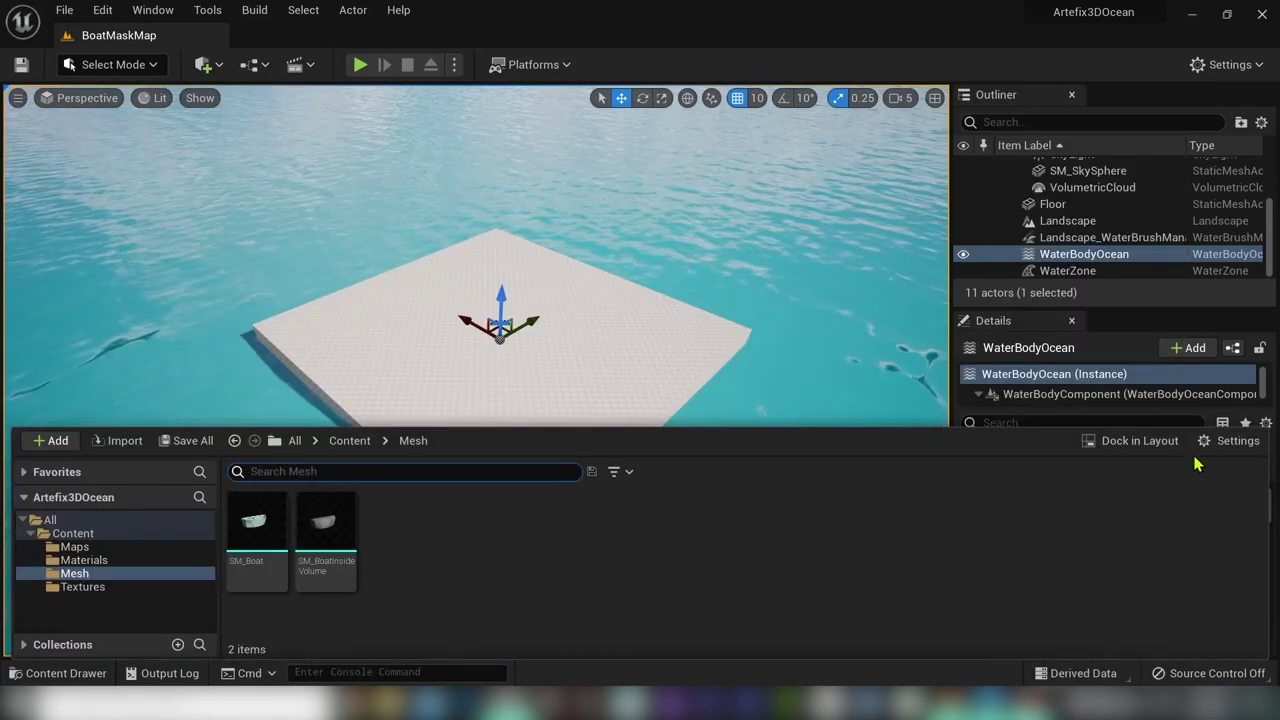
click(1230, 440)
click(1028, 495)
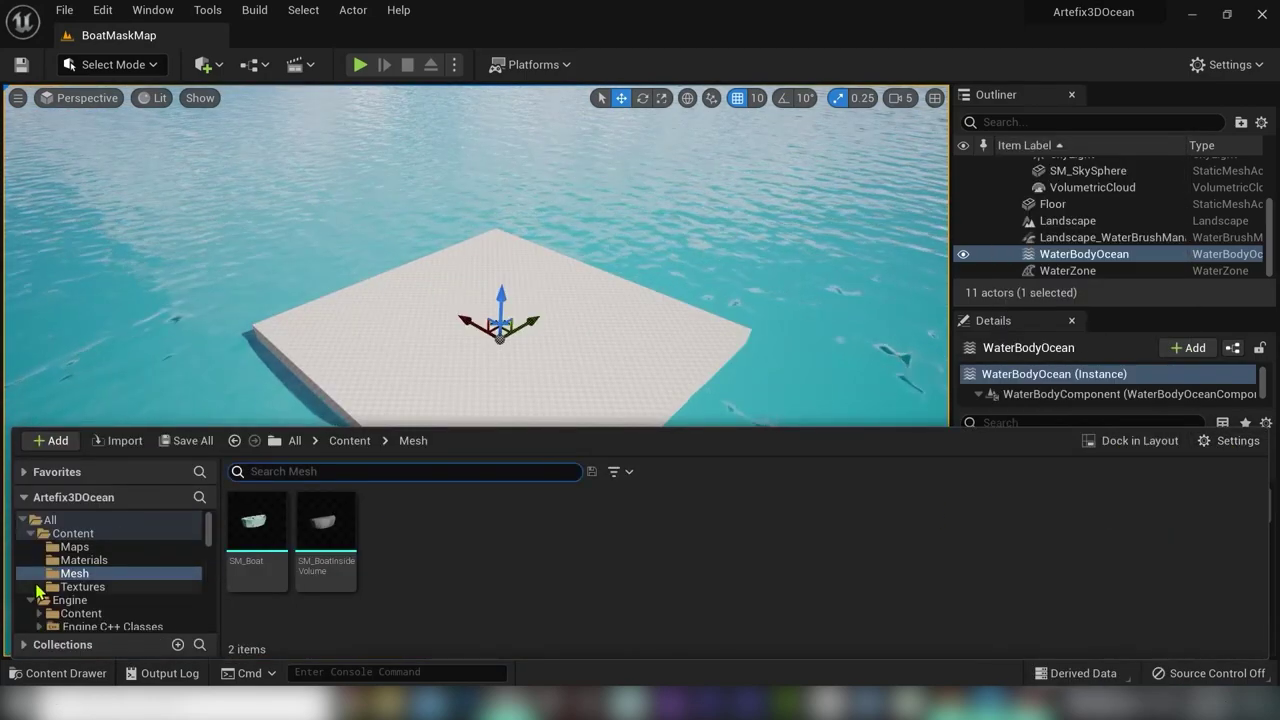
Step: Enlarge the Content Drawer and open the Engine Plugins folder, expanding its subfolders in the folder tree
click(682, 571)
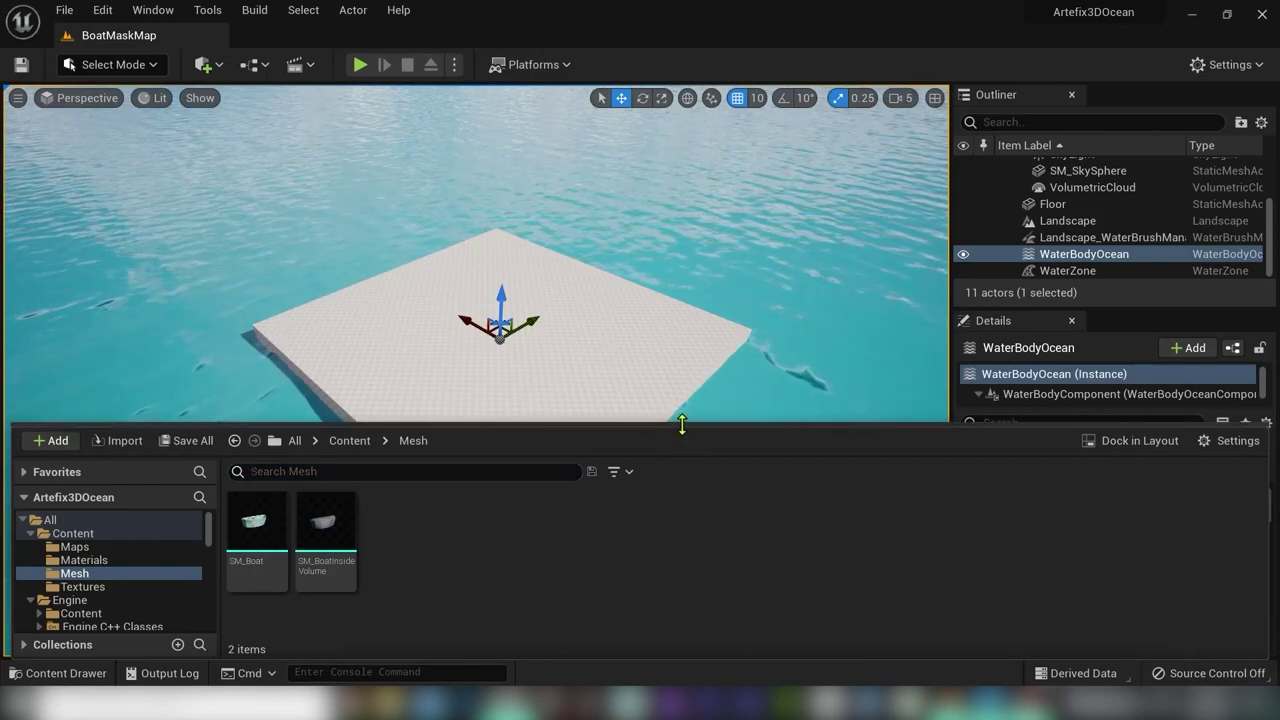
drag(683, 428, 683, 177)
drag(210, 302, 207, 312)
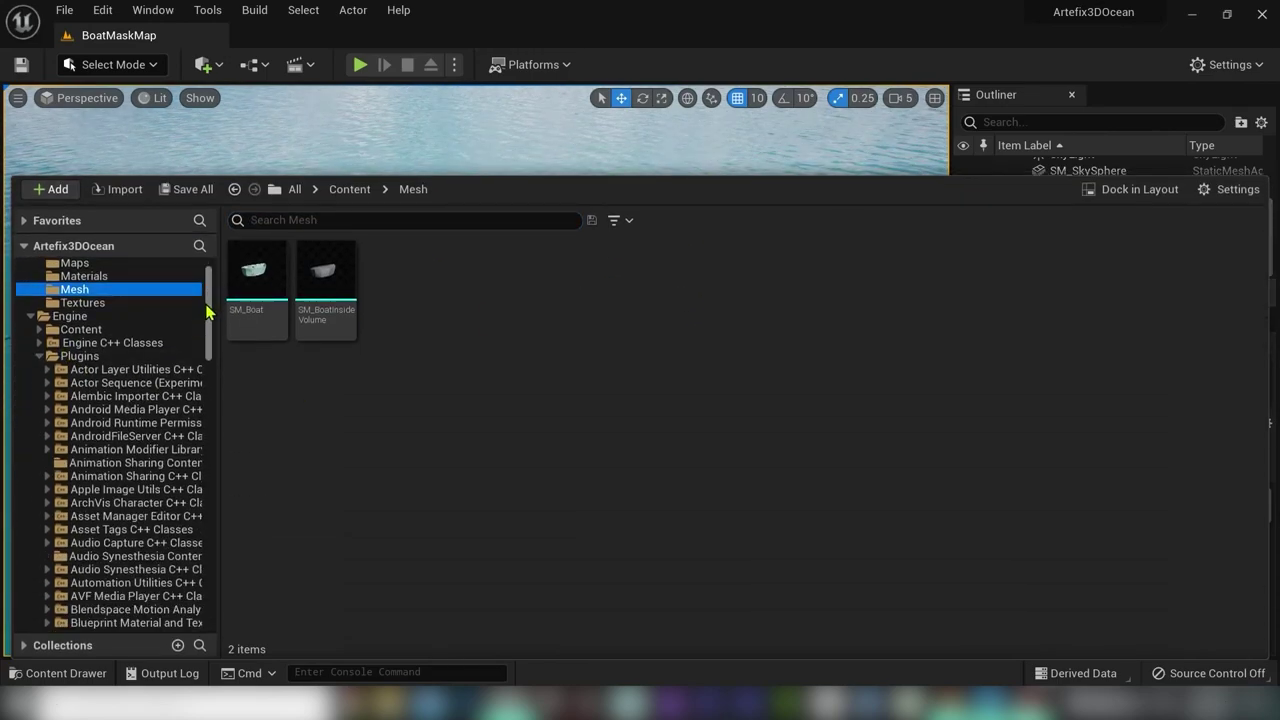
click(40, 357)
click(70, 349)
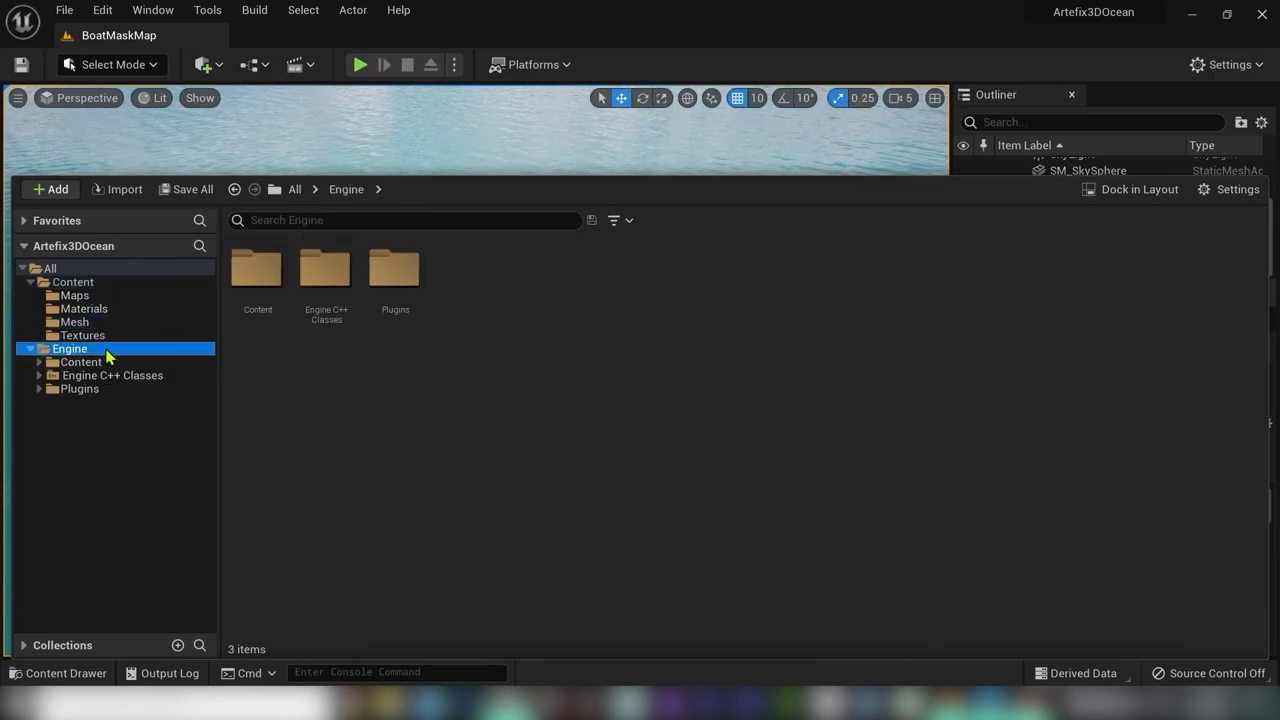
click(72, 389)
click(39, 389)
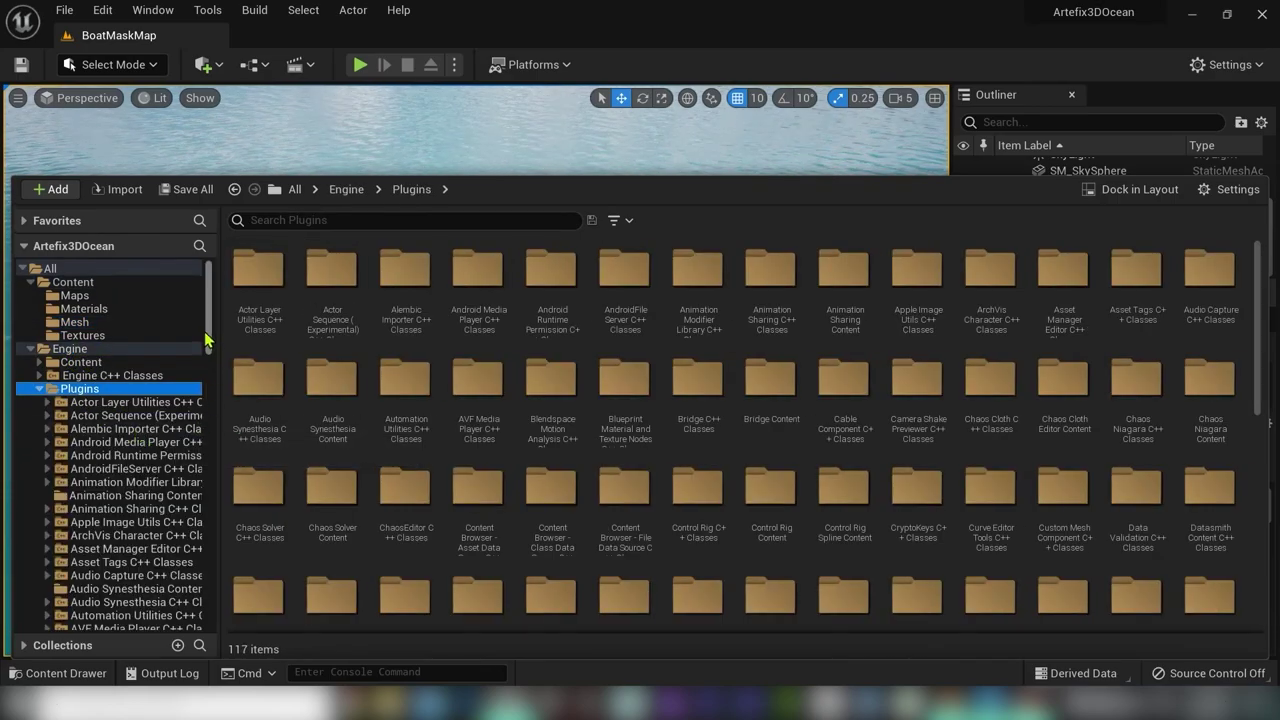
Step: Browse the engine plugins to Water Content and show its Materials > WaterSurface folder
drag(207, 340, 190, 620)
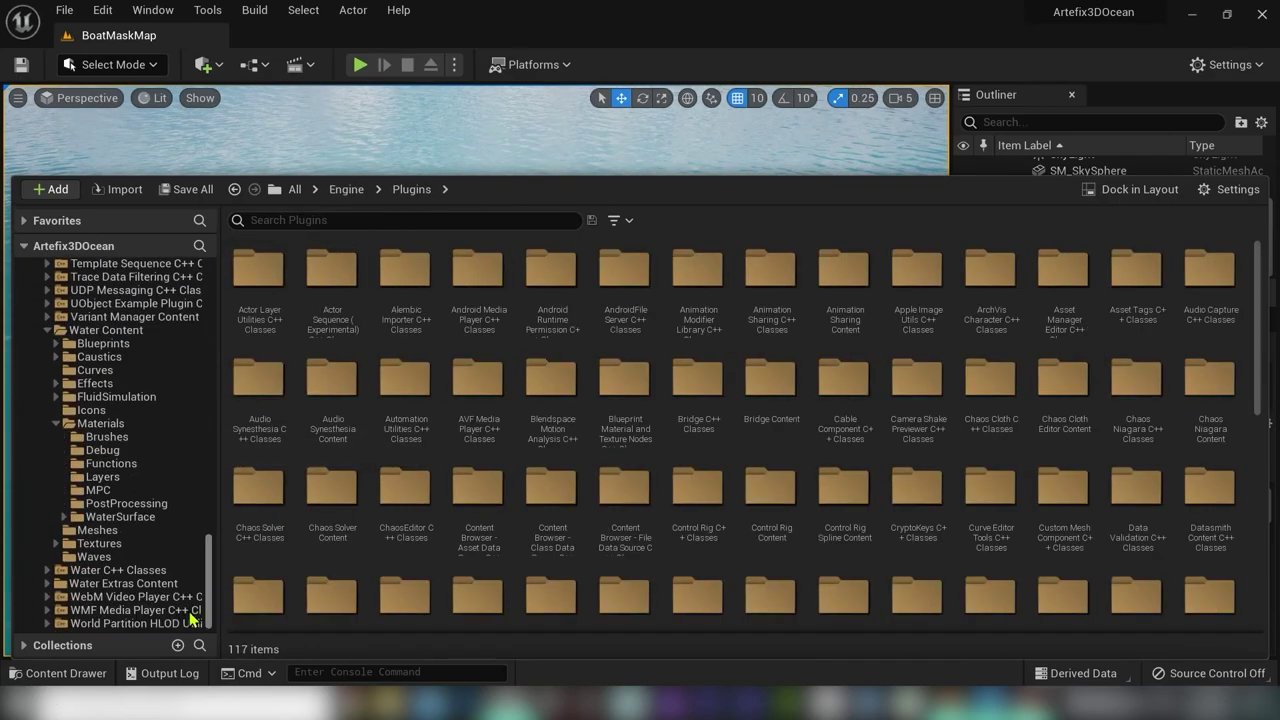
click(100, 329)
click(44, 425)
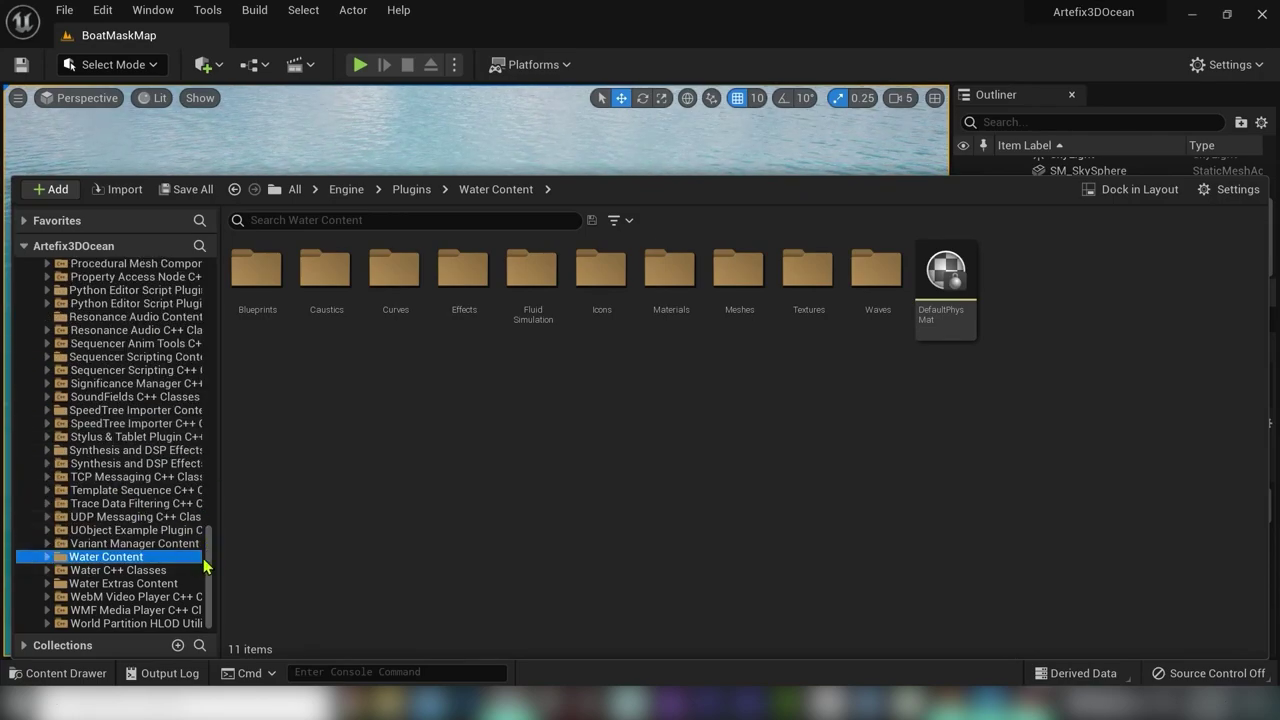
click(48, 557)
scroll(58, 575, down, 2)
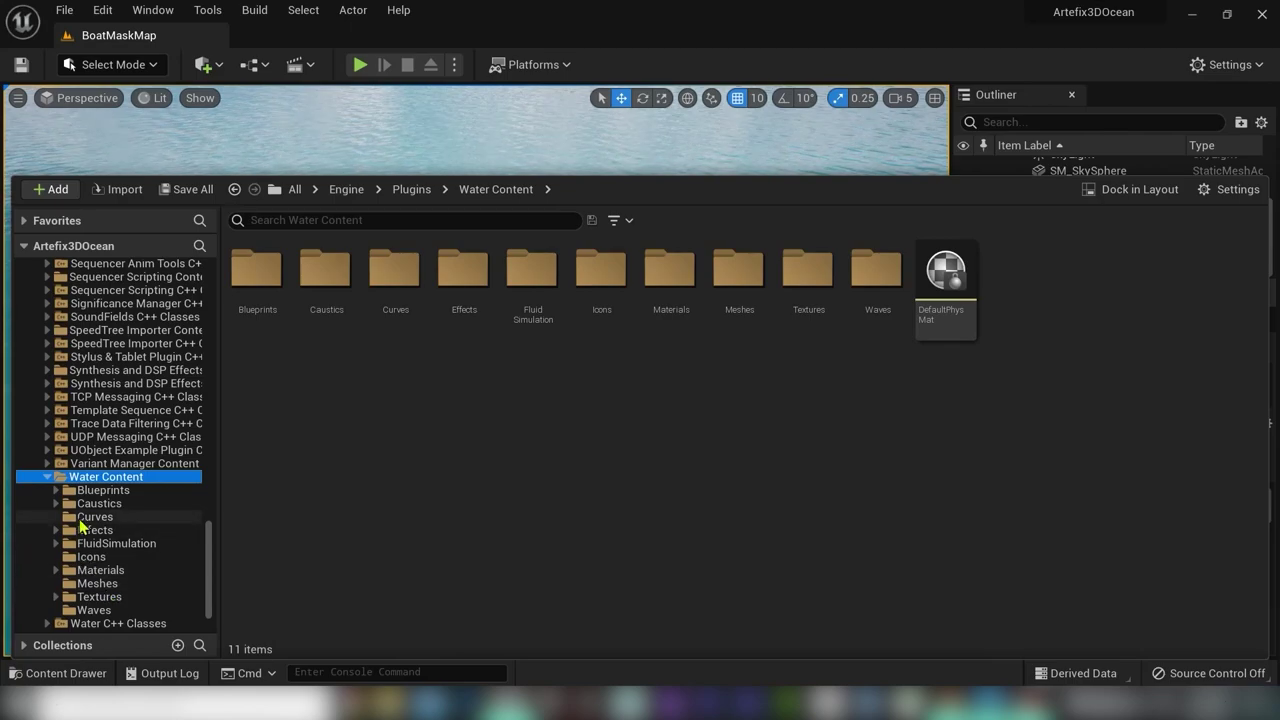
click(56, 571)
scroll(150, 555, down, 3)
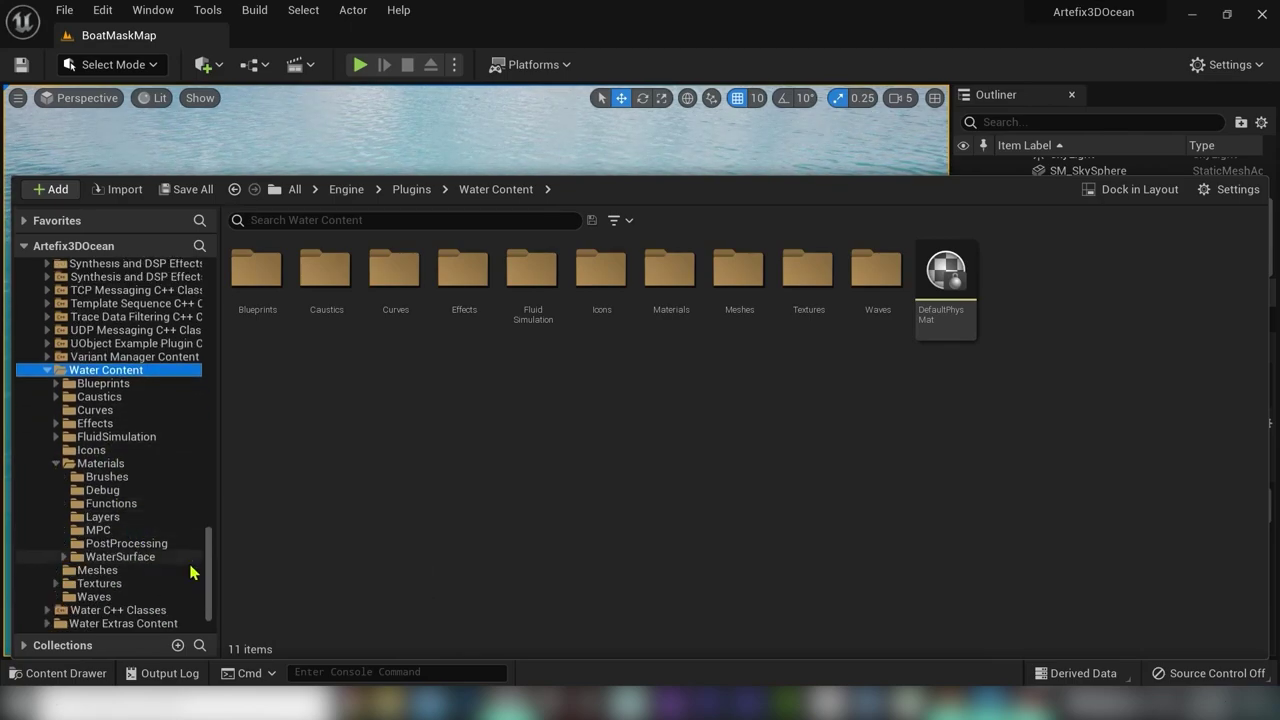
click(118, 556)
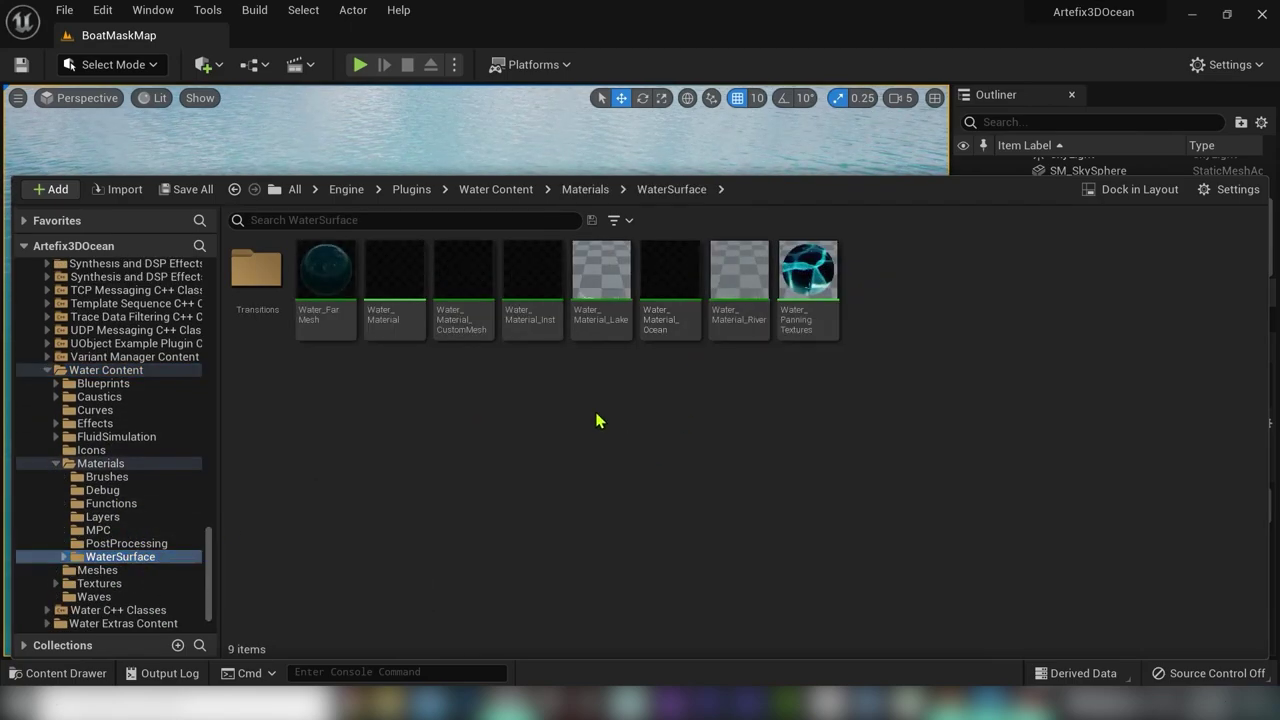
Step: Open Water_Material and, from its Masking section, open the WaterOpacityMaskFromDepth material function
double_click(400, 272)
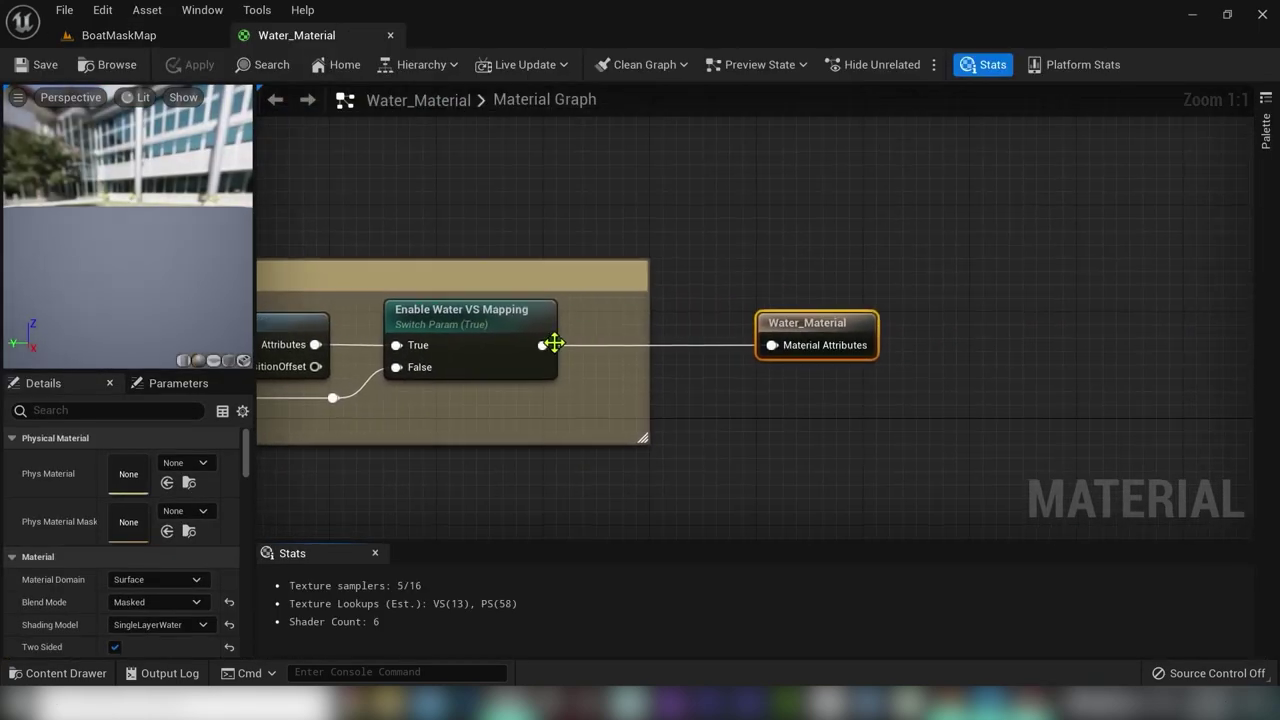
scroll(763, 302, down, 5)
right_drag(763, 302, 943, 203)
right_drag(763, 194, 791, 314)
scroll(791, 314, up, 3)
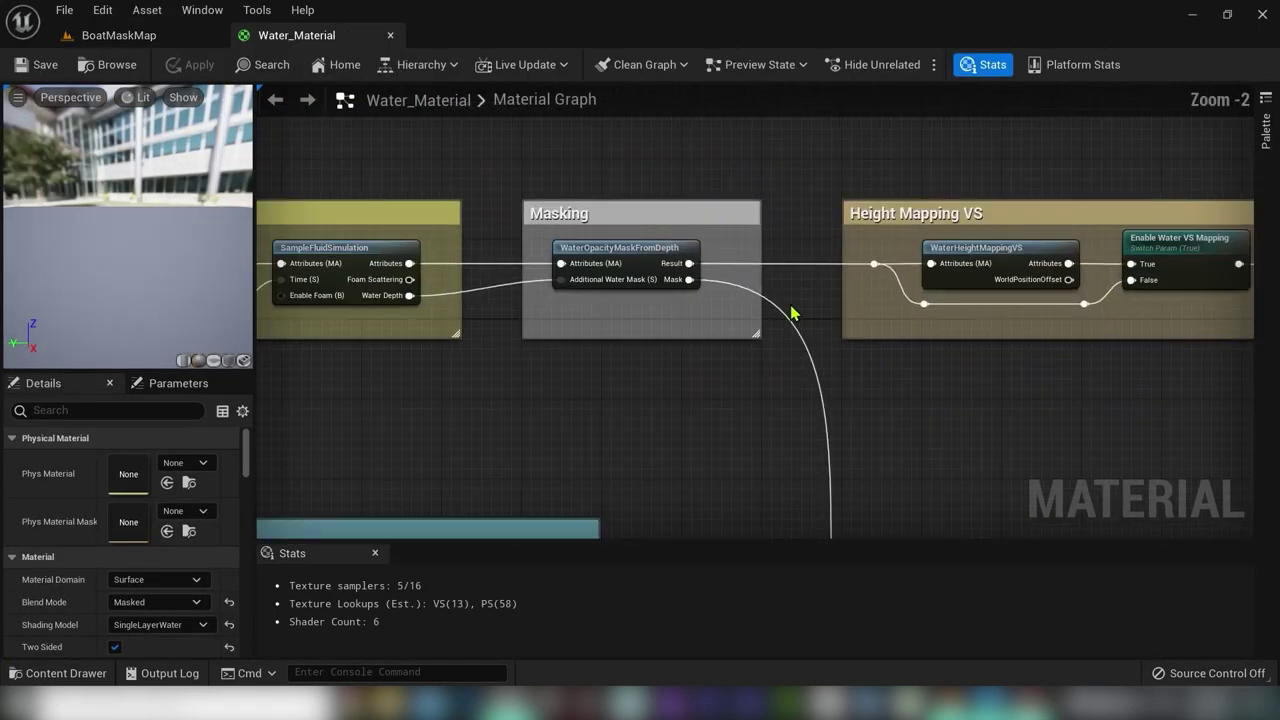
right_drag(562, 314, 654, 387)
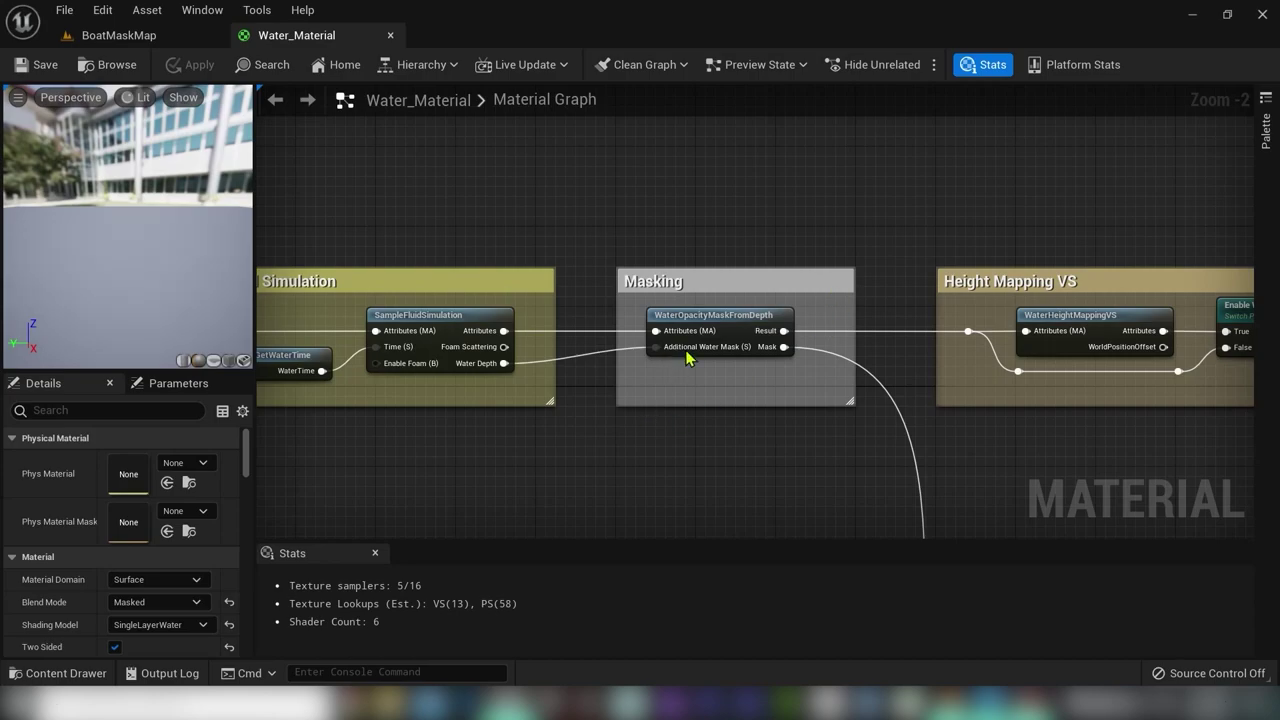
double_click(706, 318)
Step: Add a StaticSwitchParameter named DistanceFieldMask below the Additional Water Mask input and set its default value to true
right_drag(1036, 311, 743, 254)
scroll(640, 360, down, 3)
right_drag(600, 394, 1208, 242)
scroll(613, 372, down, 2)
right_drag(613, 372, 710, 246)
scroll(627, 324, up, 2)
right_drag(570, 358, 611, 416)
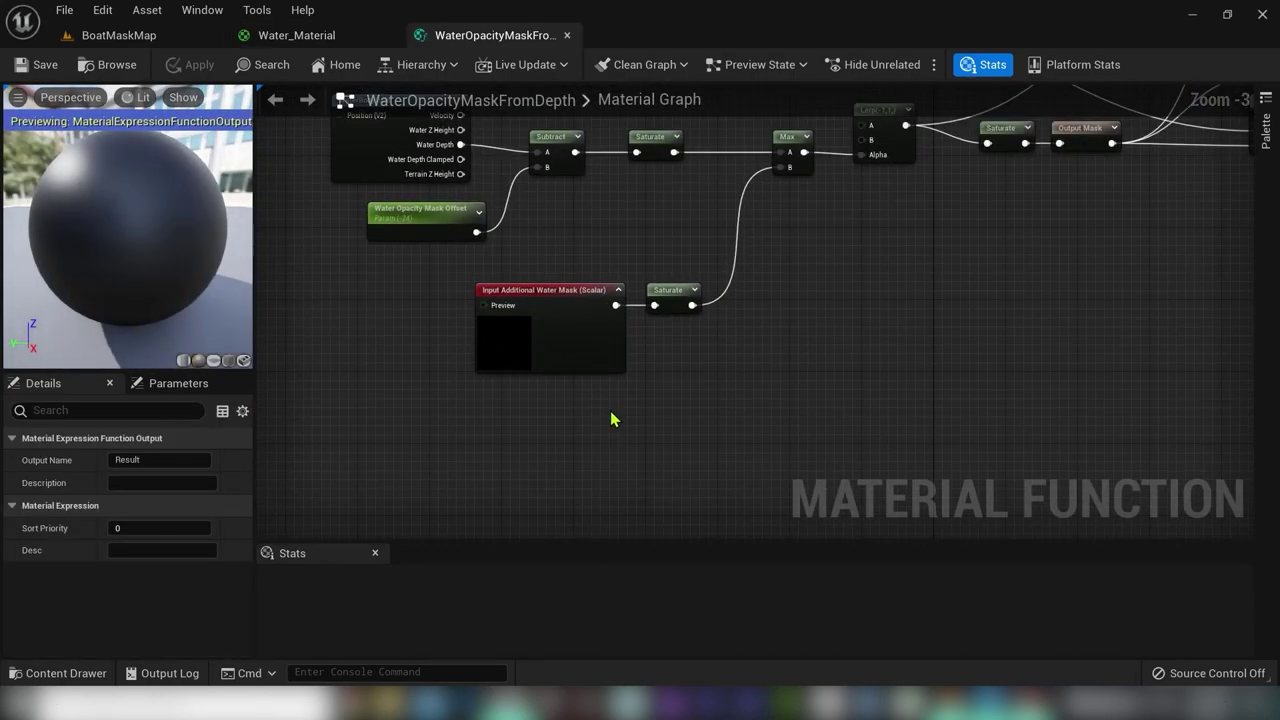
right_click(628, 469)
text(st)
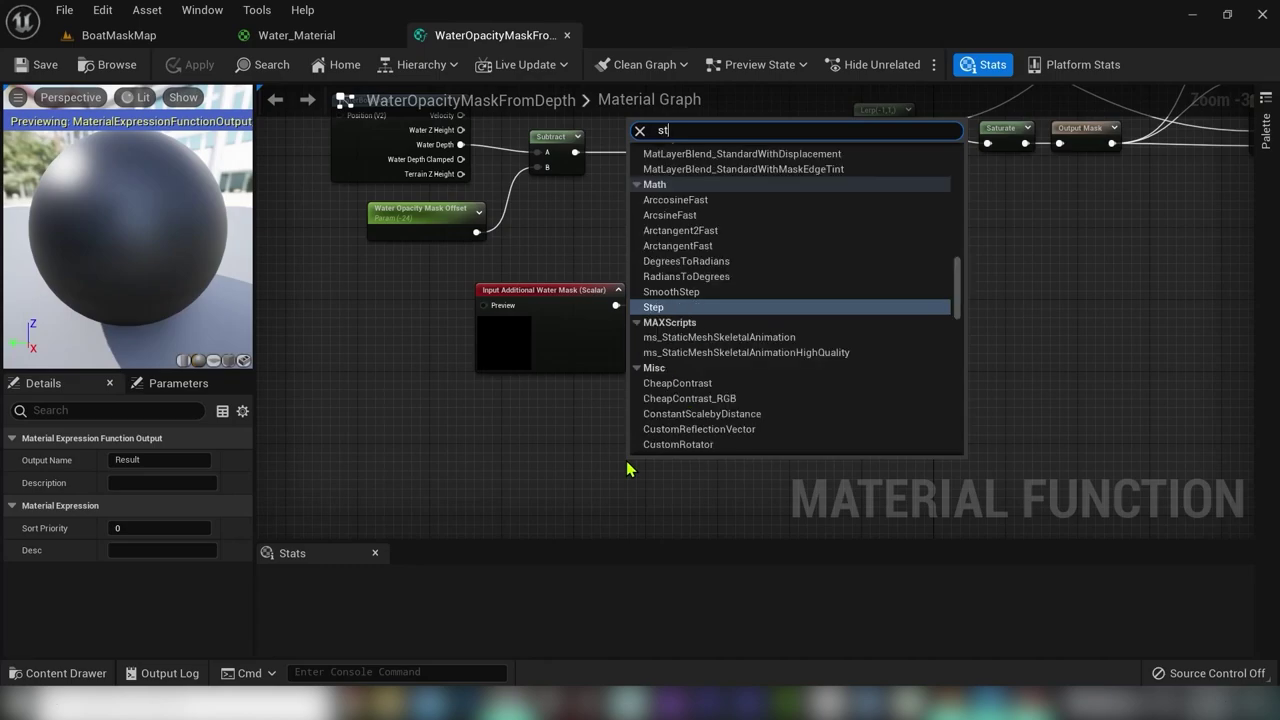
text(atics)
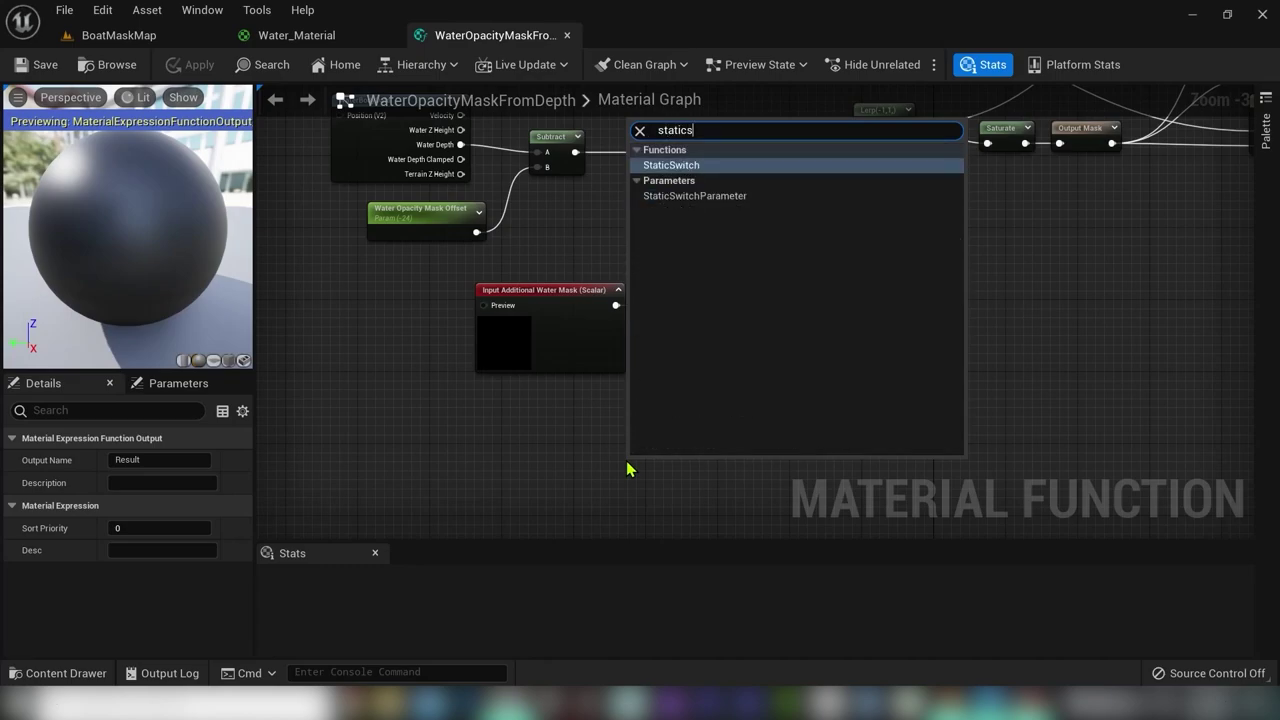
click(712, 196)
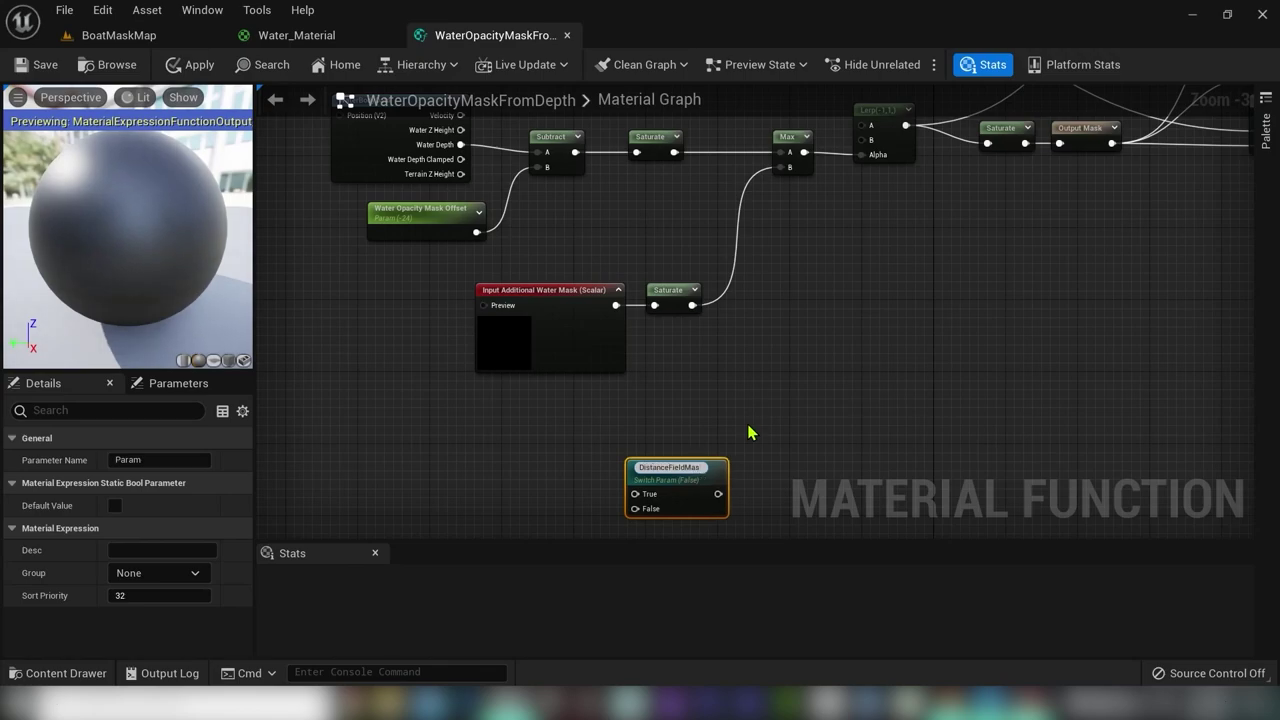
key(Return)
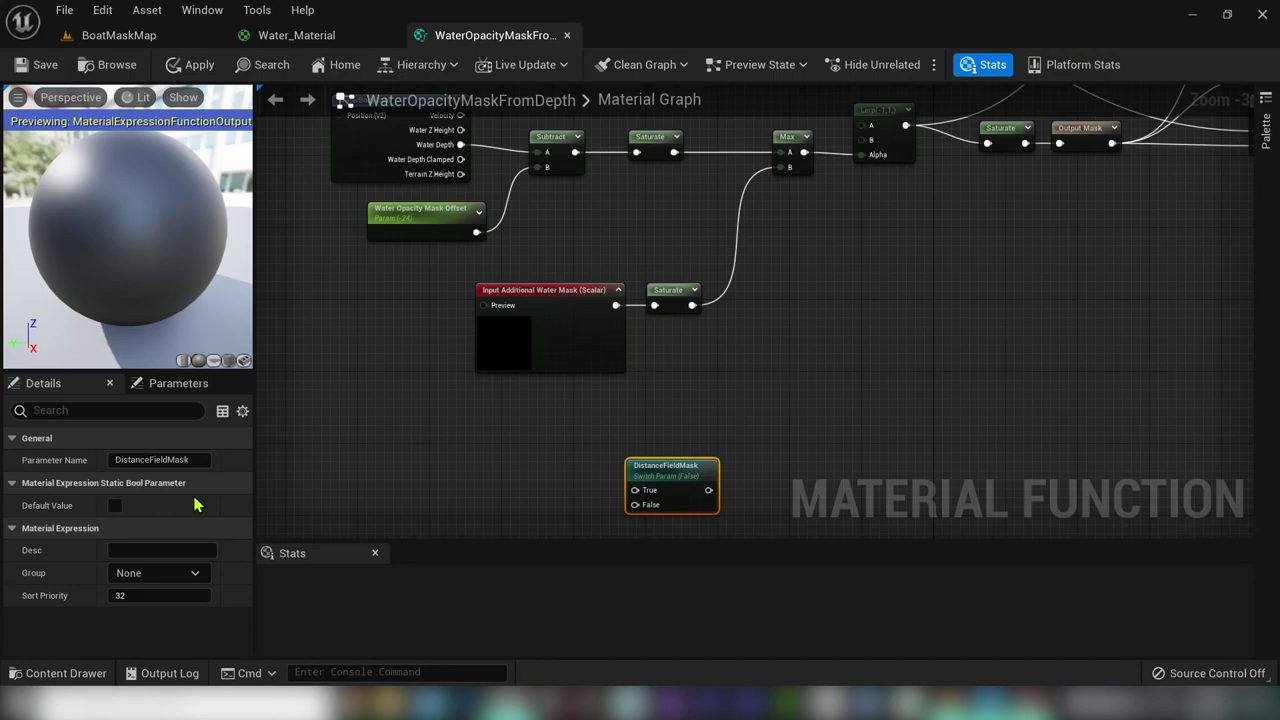
click(115, 505)
Step: Reposition the DistanceFieldMask switch and connect the Additional Water Mask's Saturate output to its False input
scroll(688, 385, up, 2)
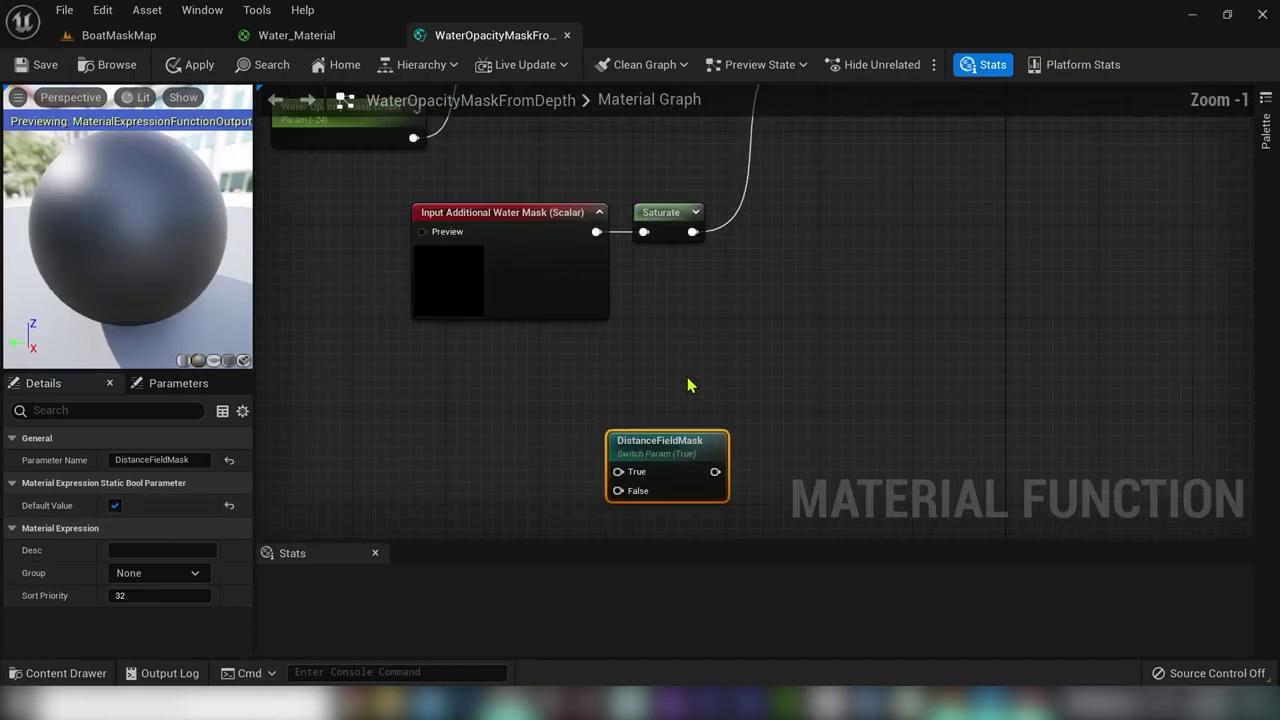
right_drag(706, 362, 762, 338)
drag(722, 443, 871, 334)
drag(747, 209, 826, 366)
Step: Add a DistanceToNearestSurface node and place it below the Additional Water Mask input, to the left of the switch
scroll(694, 403, down, 1)
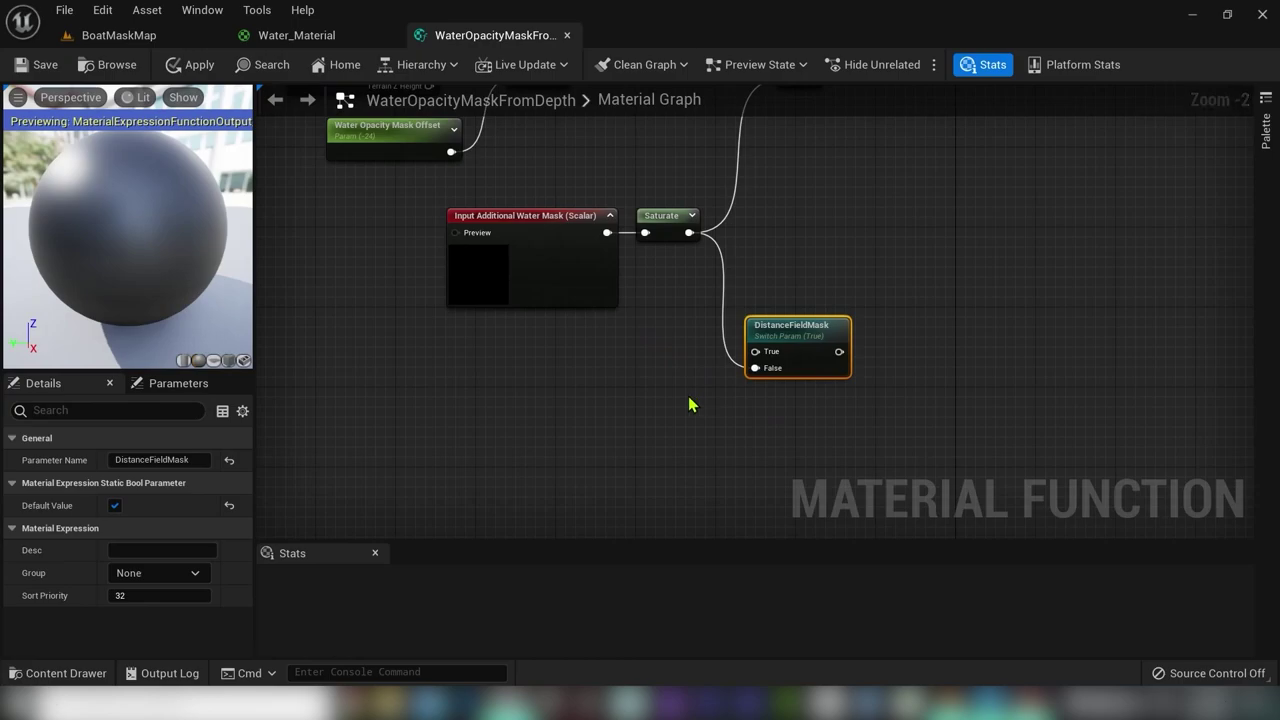
right_drag(464, 396, 491, 363)
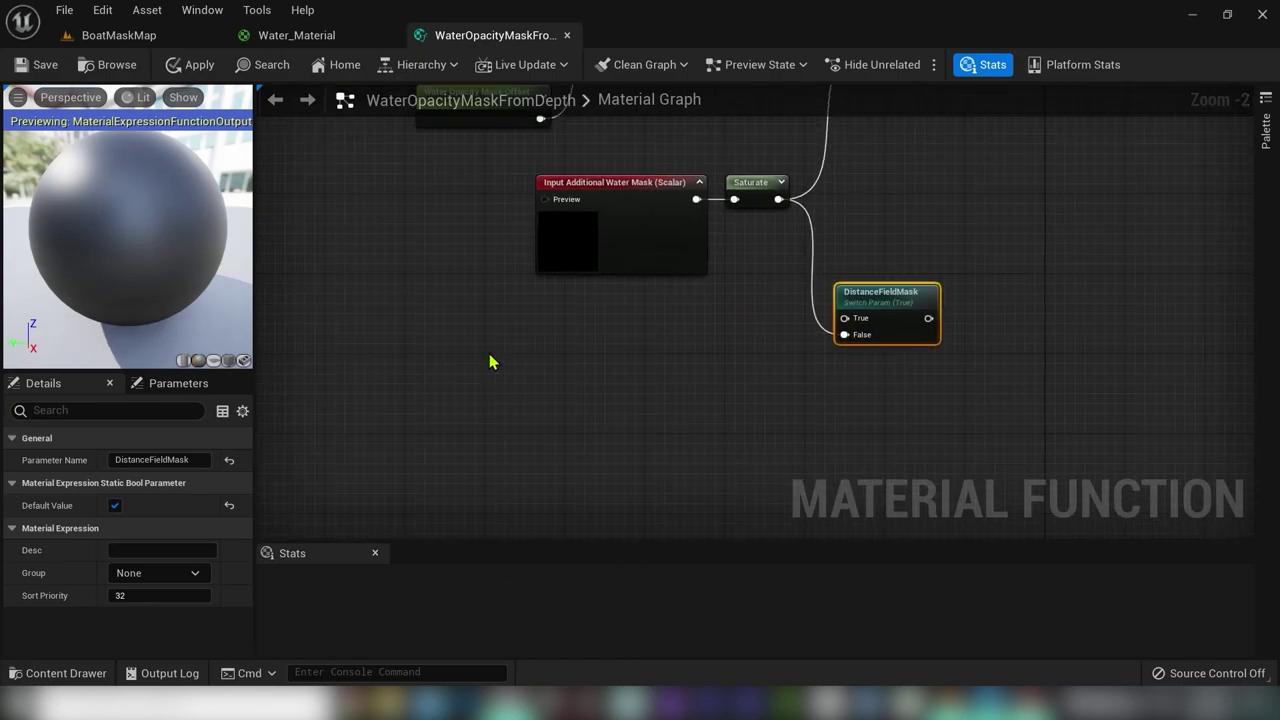
right_click(491, 363)
text(distanm)
key(BackSpace)
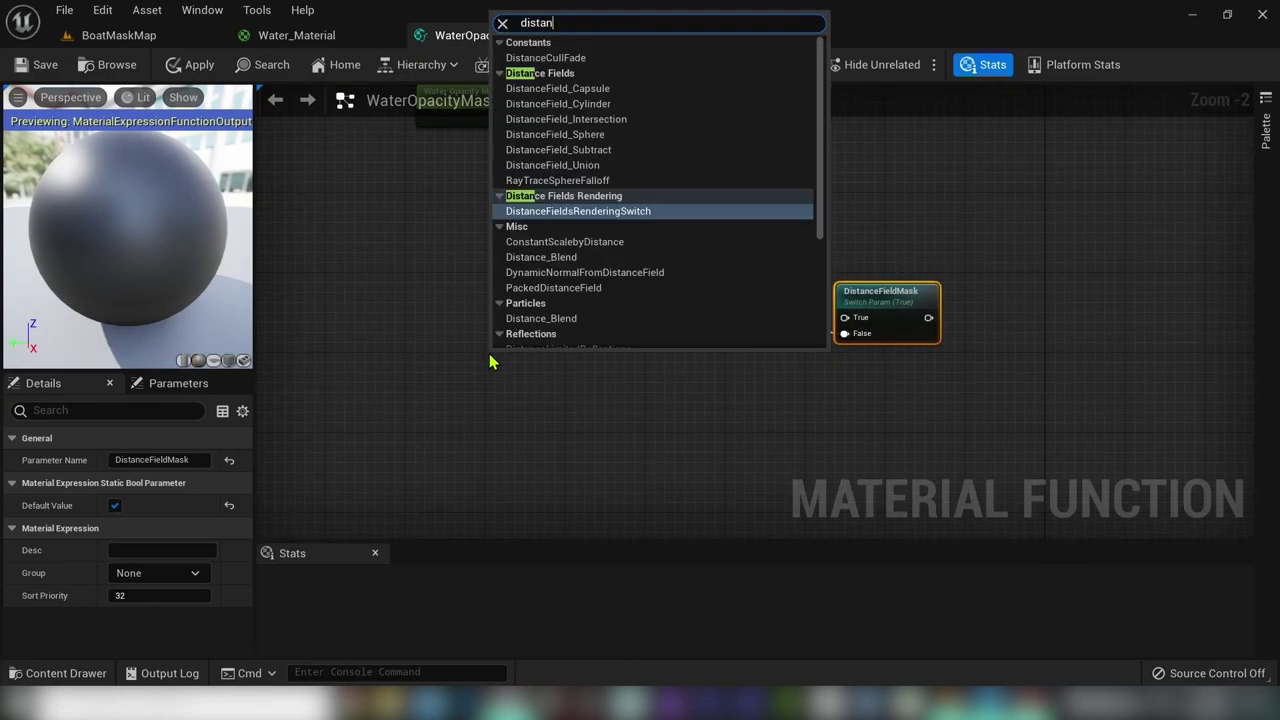
text(ceto)
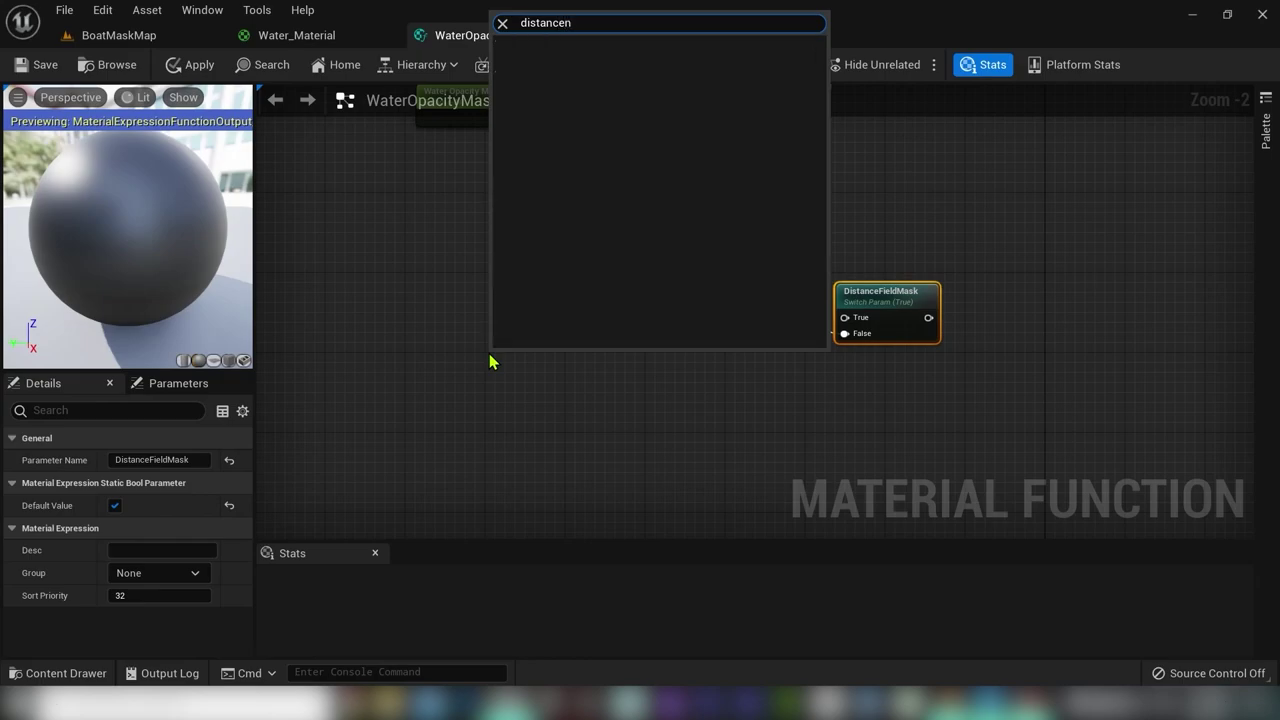
key(Return)
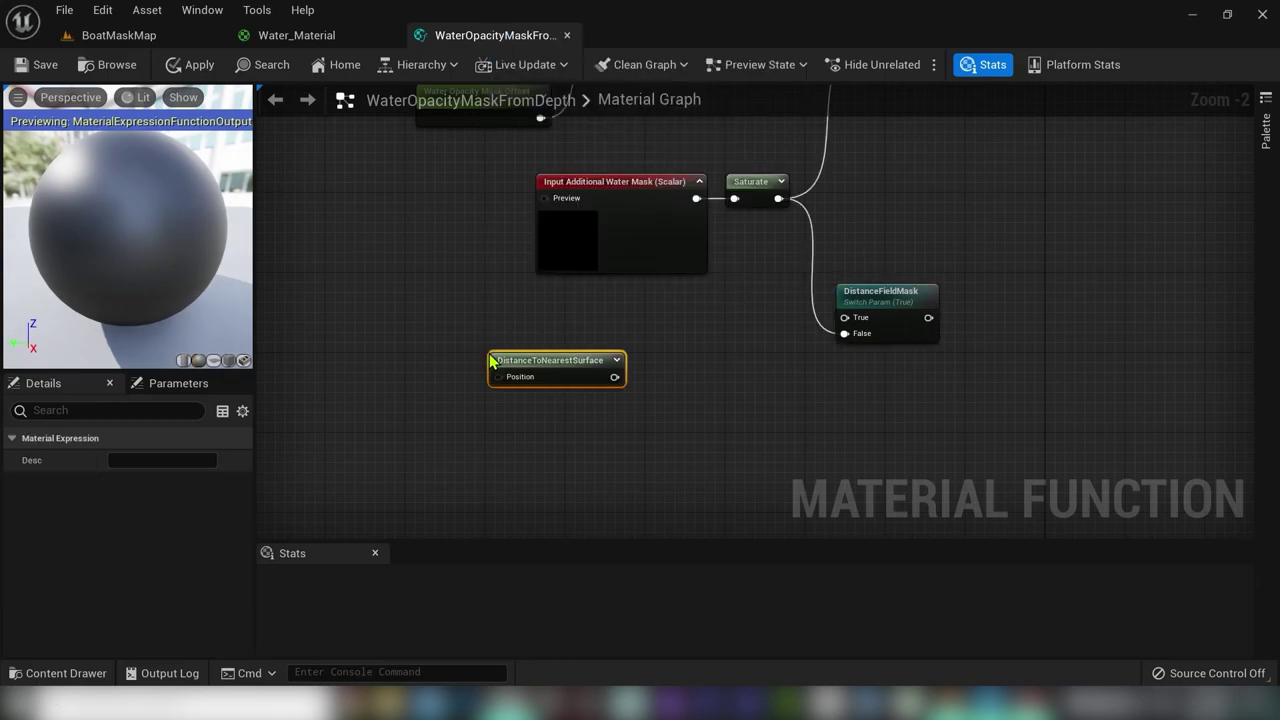
drag(557, 372, 463, 343)
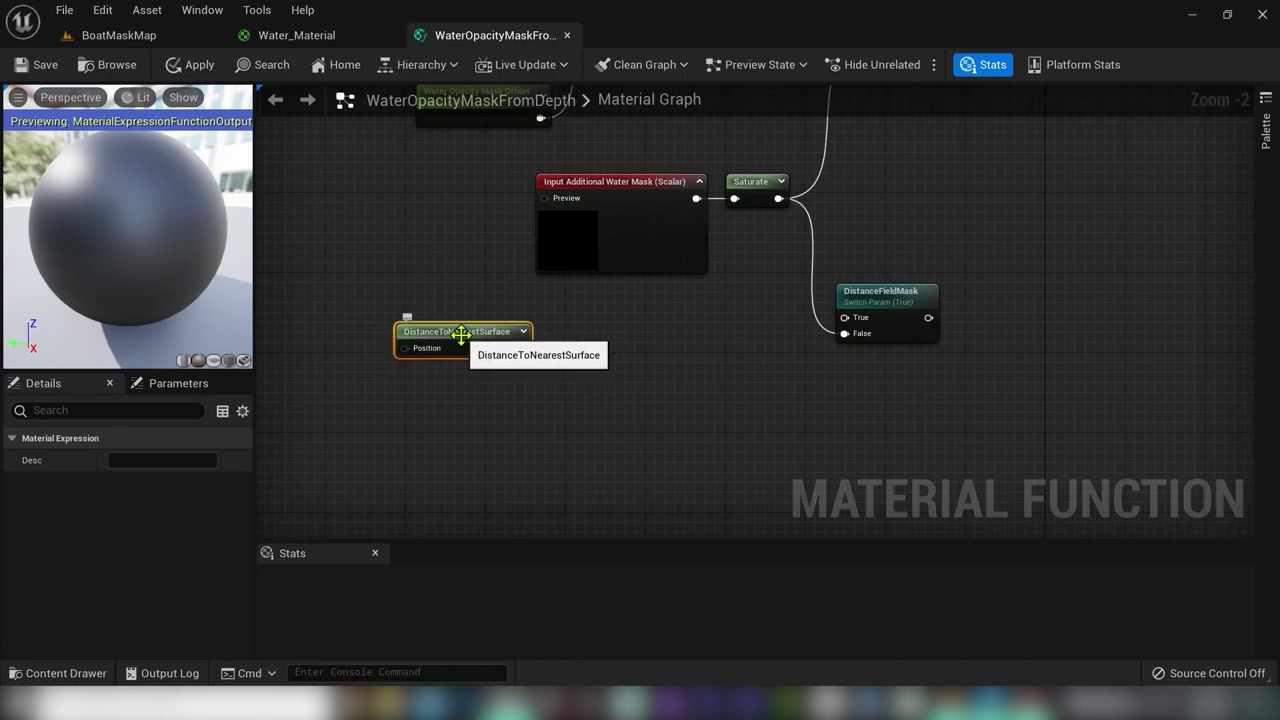
Step: Add a scalar parameter named DistantFieldScale with default value 500 and place it beneath the DistanceToNearestSurface node
right_drag(500, 420, 603, 312)
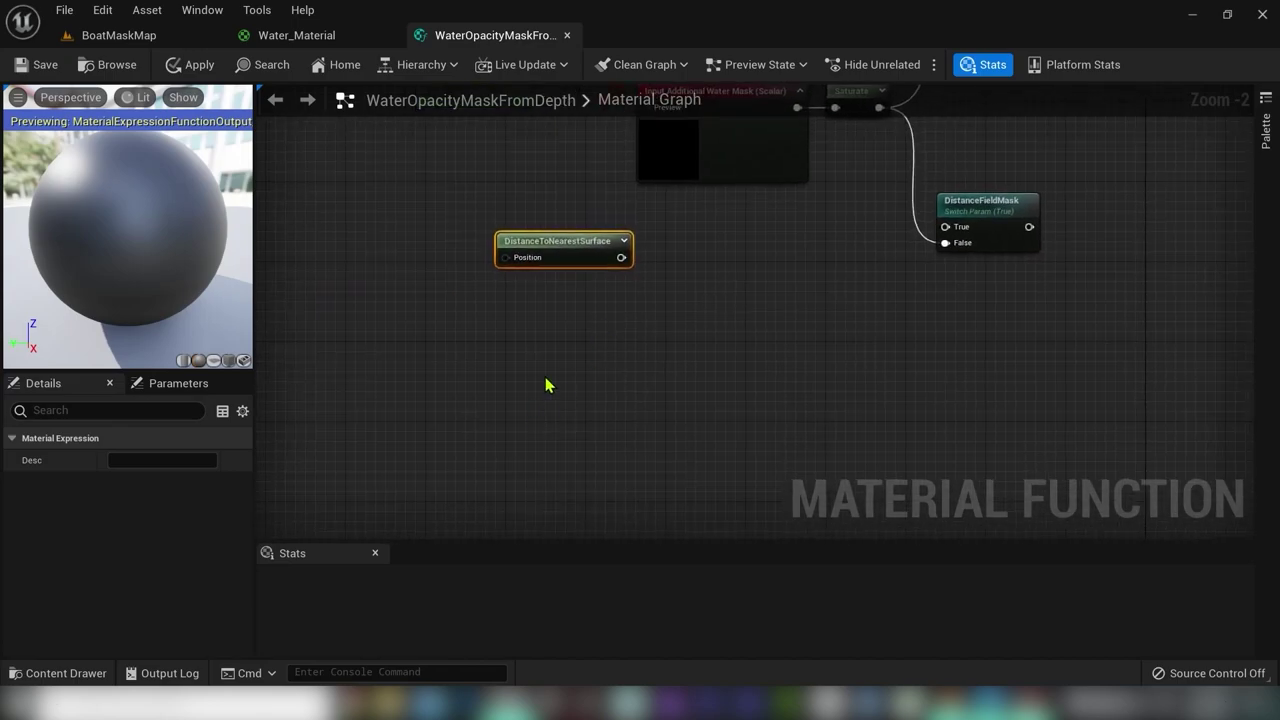
click(488, 329)
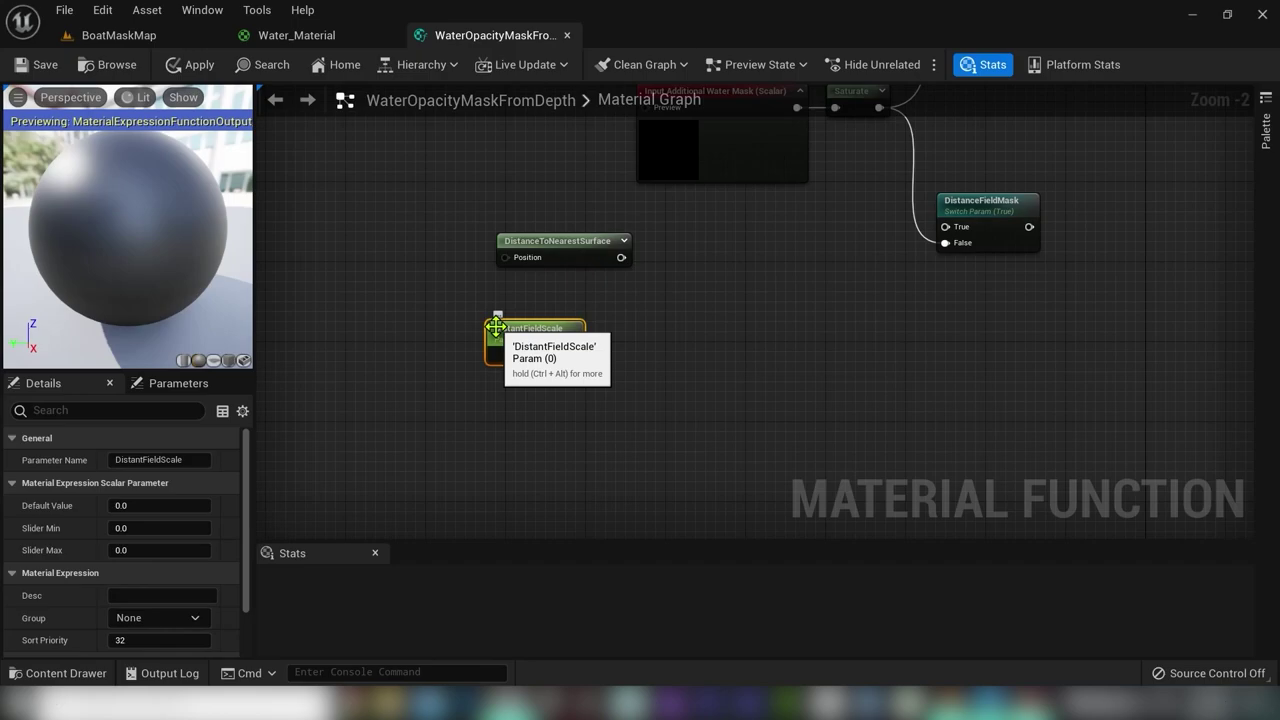
click(628, 397)
click(543, 350)
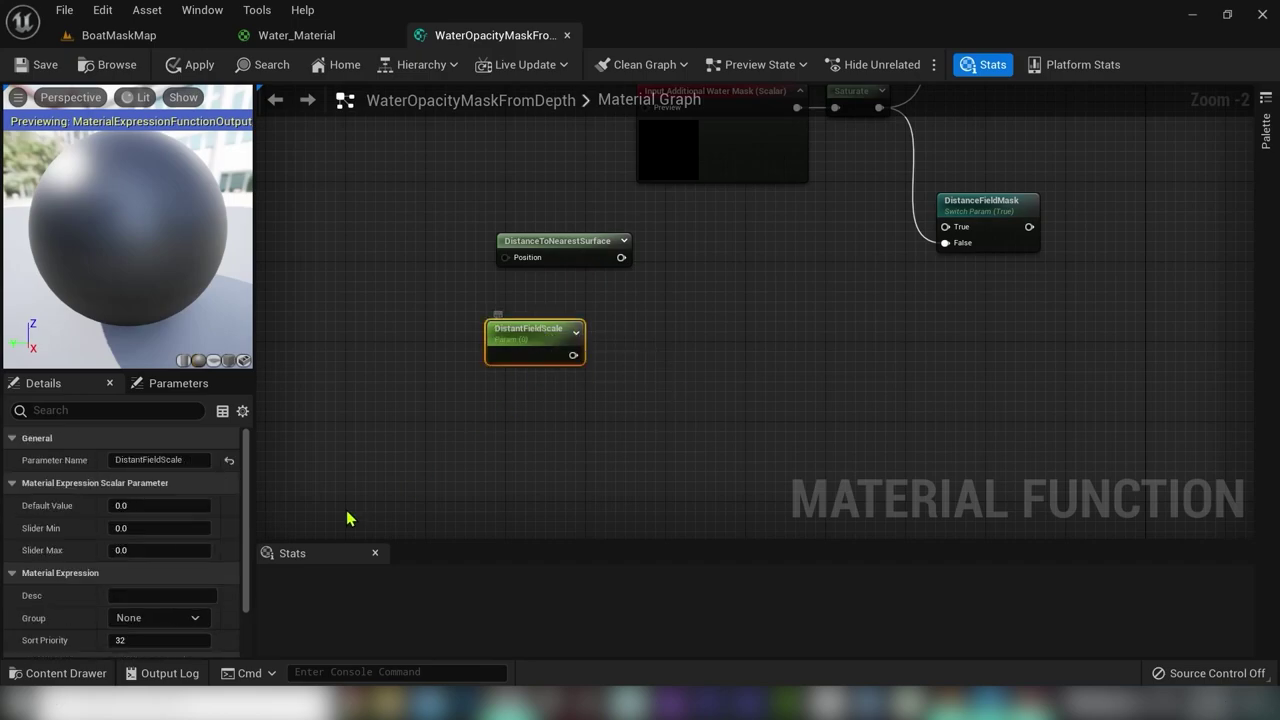
click(172, 504)
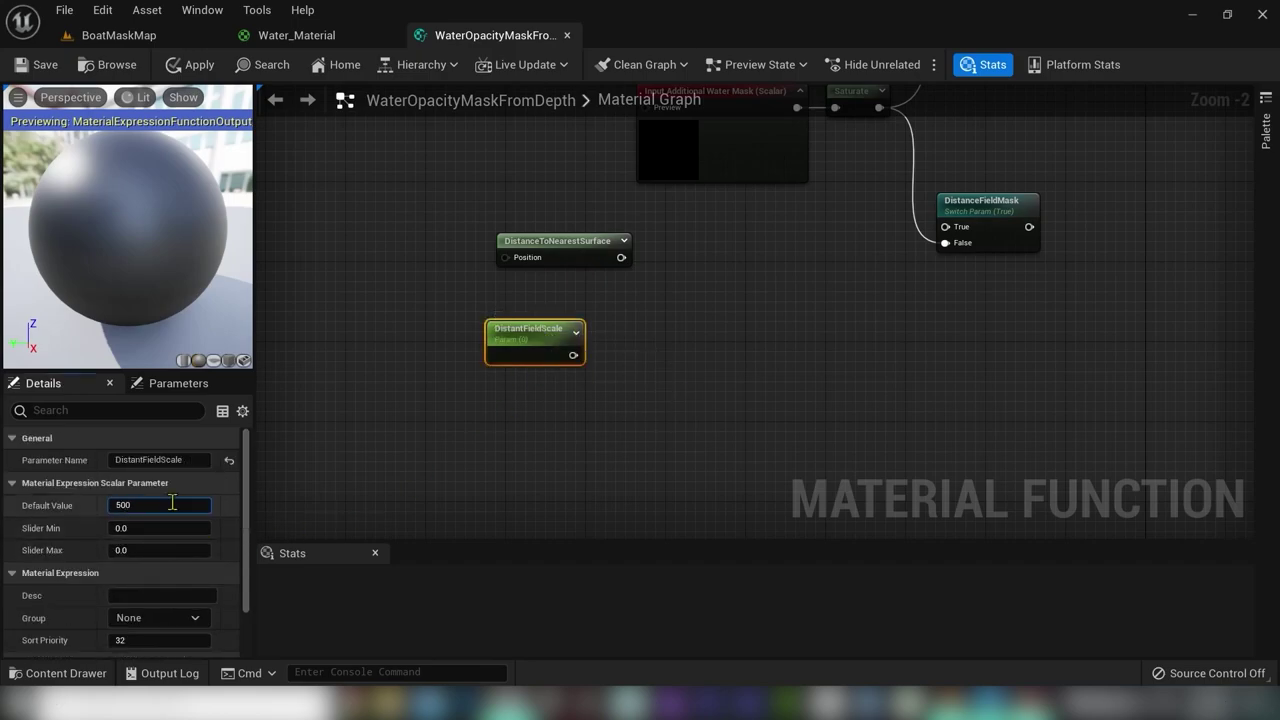
drag(529, 333, 569, 295)
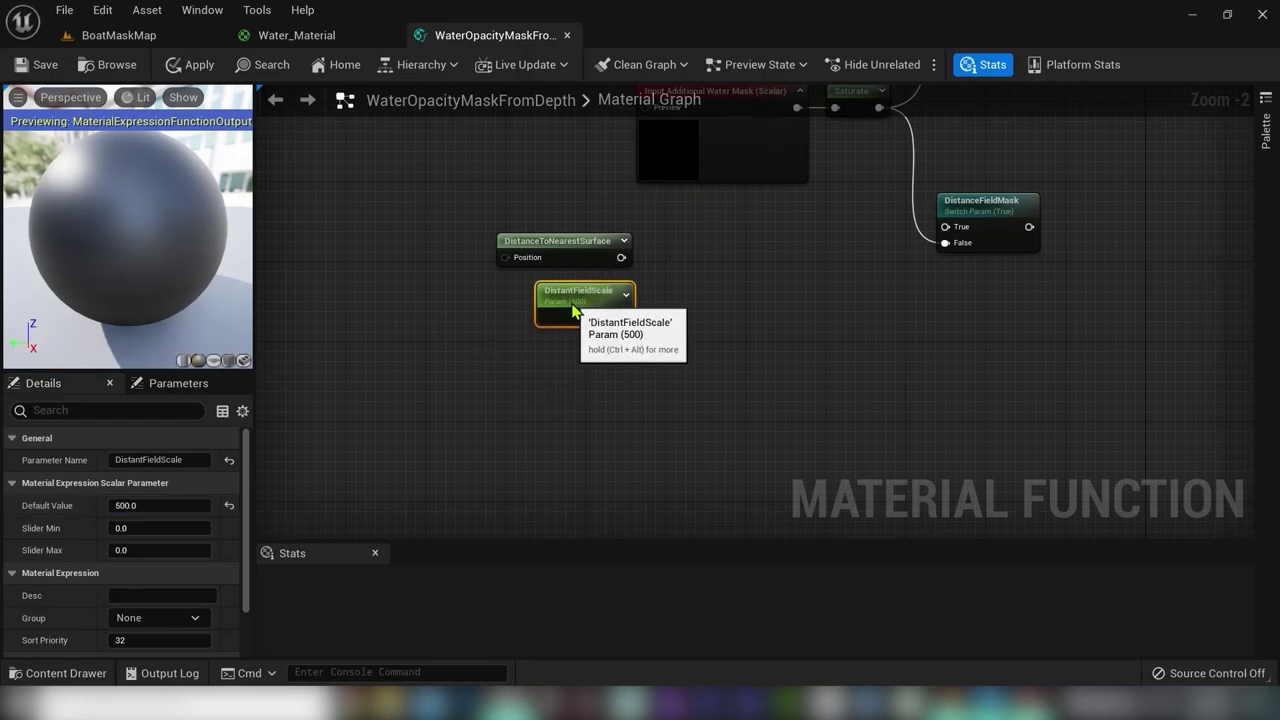
Step: Divide DistanceToNearestSurface by DistantFieldScale and feed the result through a Saturate node into DistanceFieldMask's True input
drag(621, 257, 652, 275)
text(/)
key(Return)
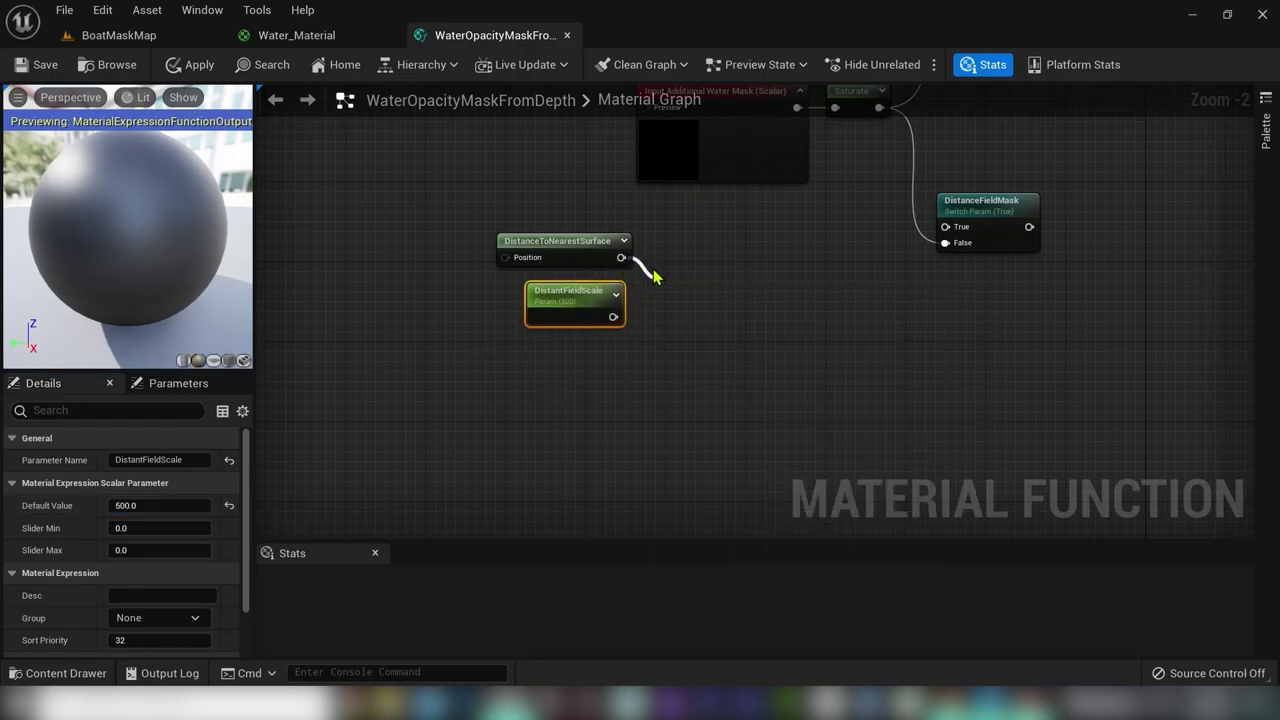
drag(614, 318, 944, 243)
text(saturat)
click(822, 372)
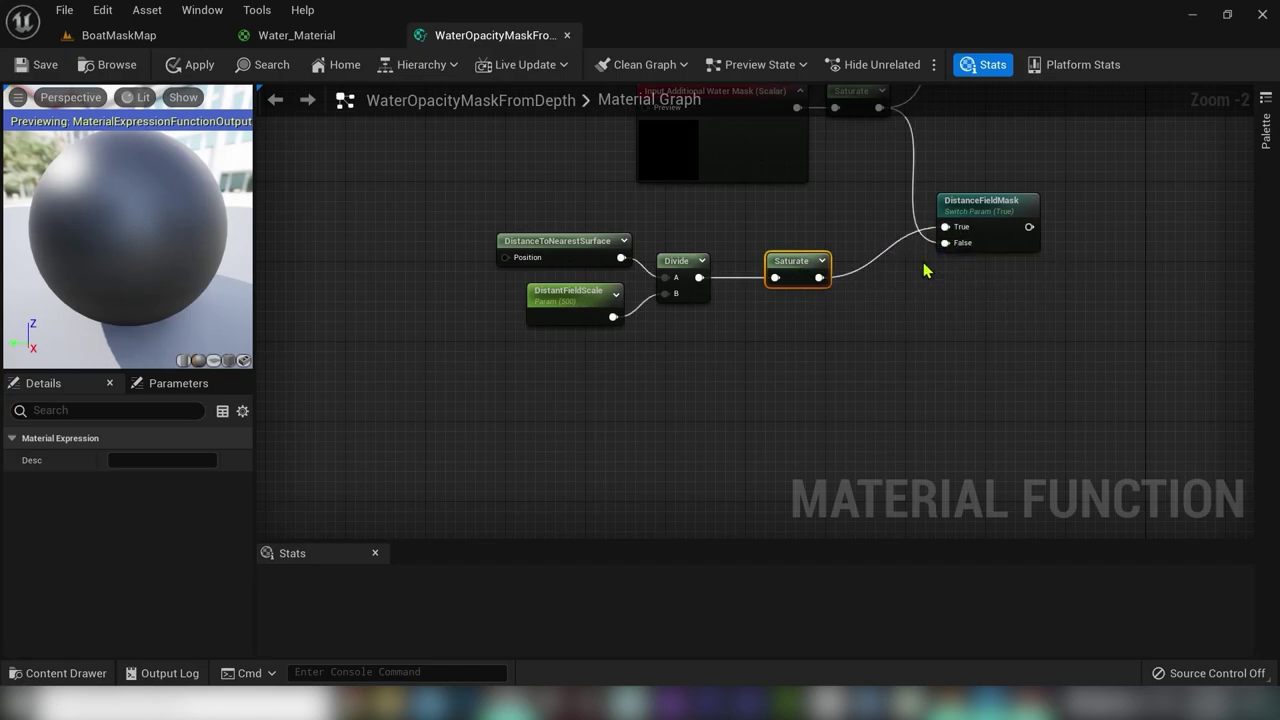
click(698, 341)
click(556, 302)
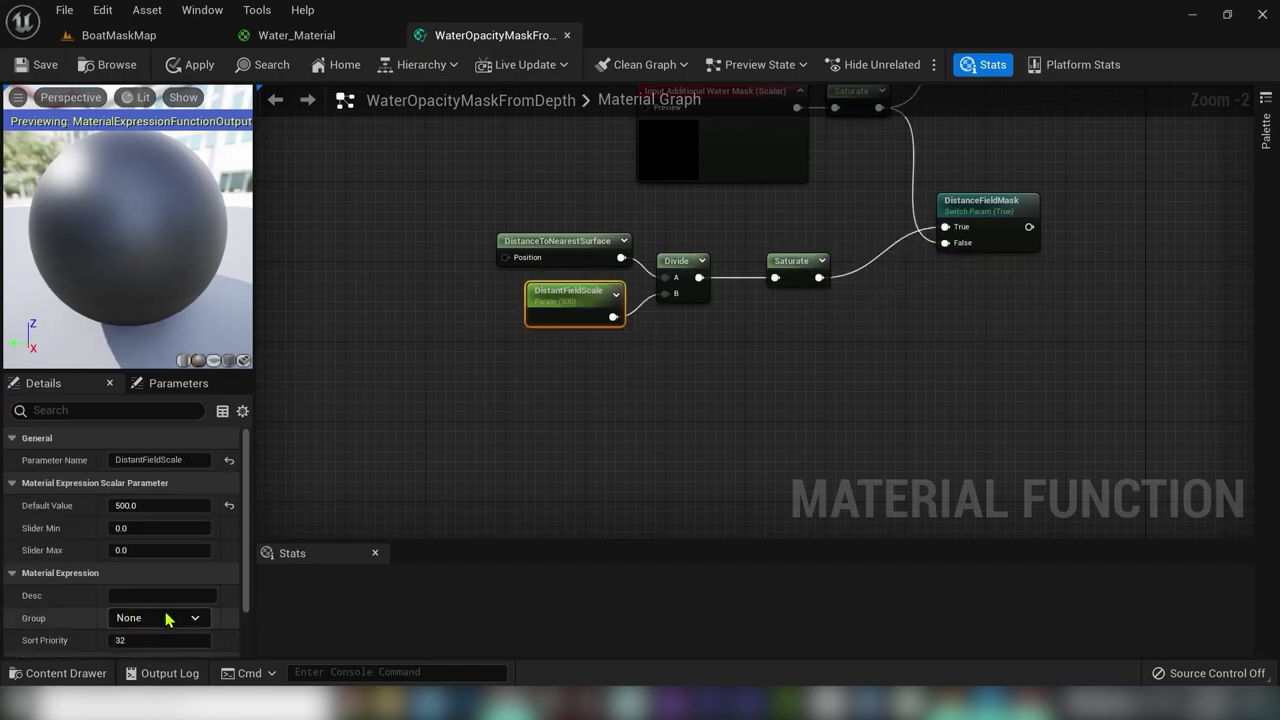
scroll(180, 590, down, 2)
click(195, 556)
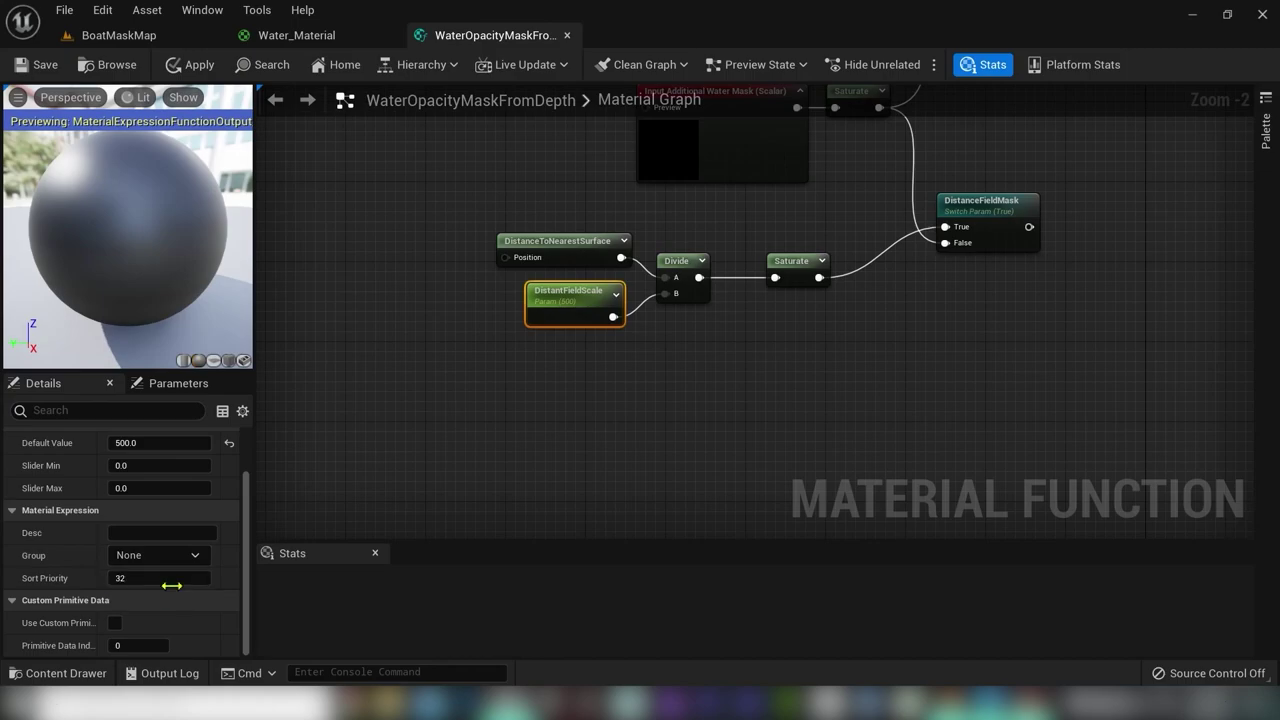
click(1027, 214)
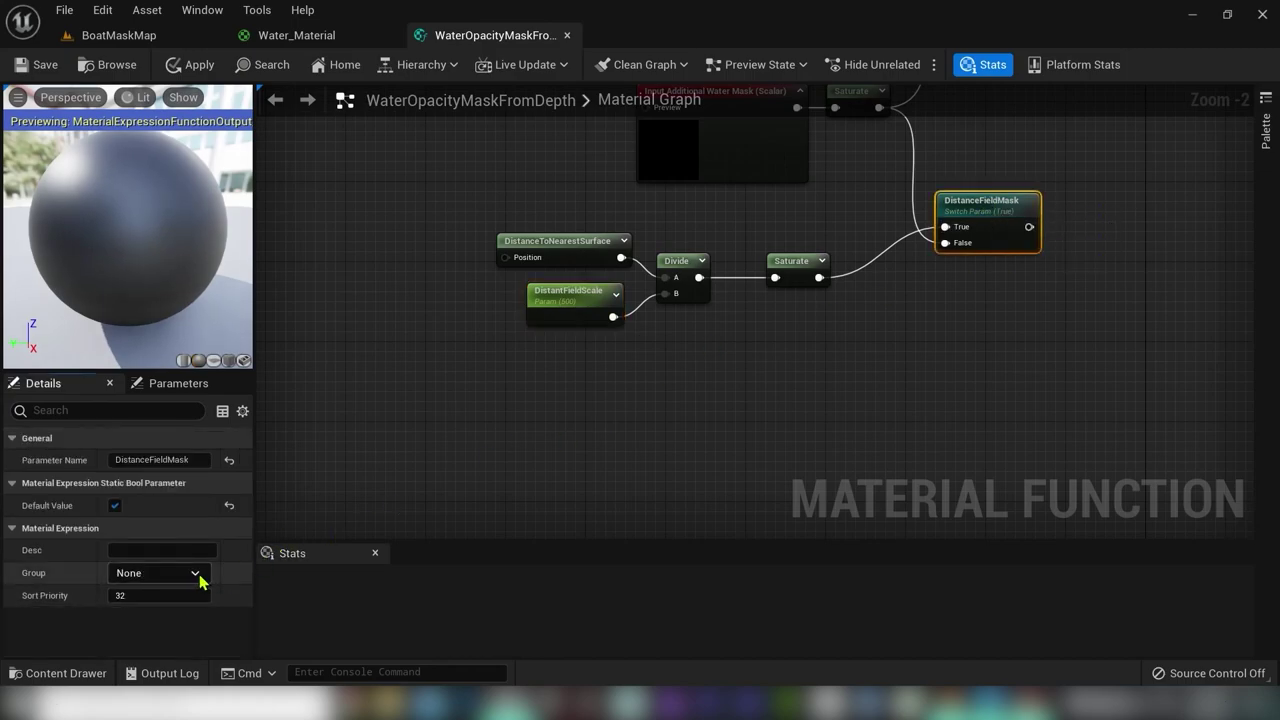
click(741, 392)
Step: Connect the DistanceFieldMask output to the Max node's B input, replacing the existing connection
right_drag(1026, 240, 843, 381)
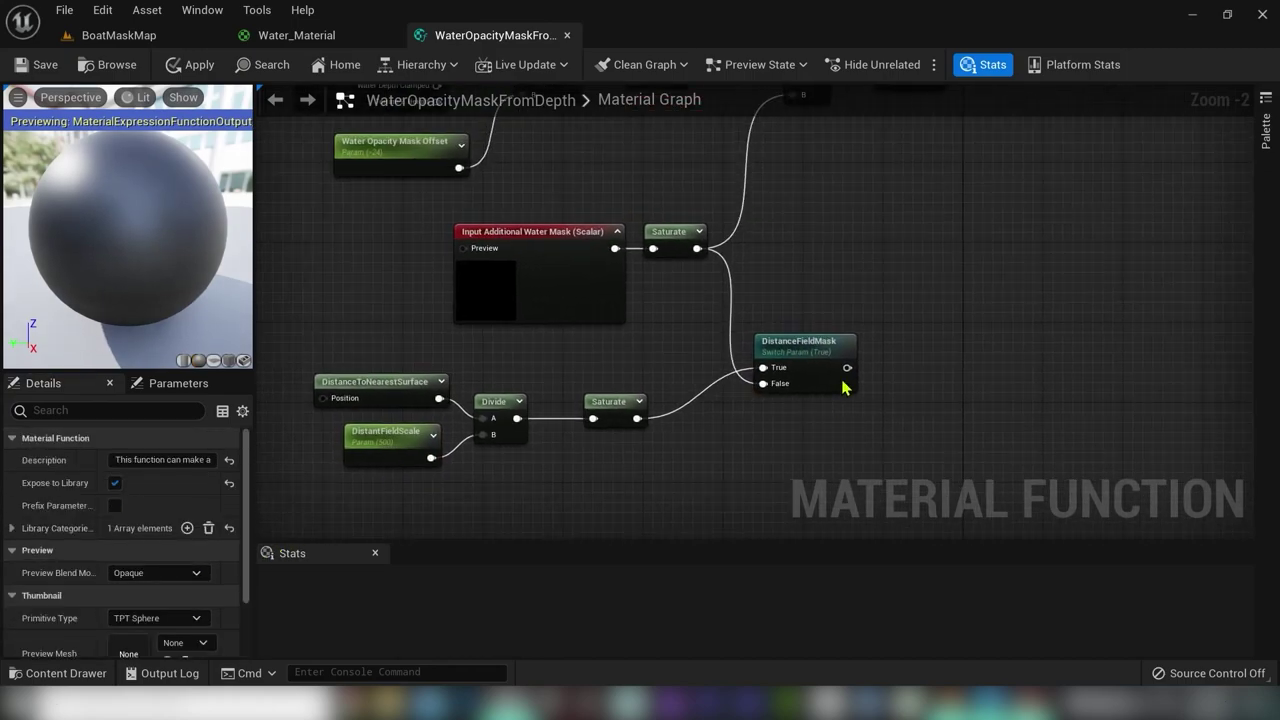
right_drag(893, 291, 827, 364)
drag(786, 427, 776, 245)
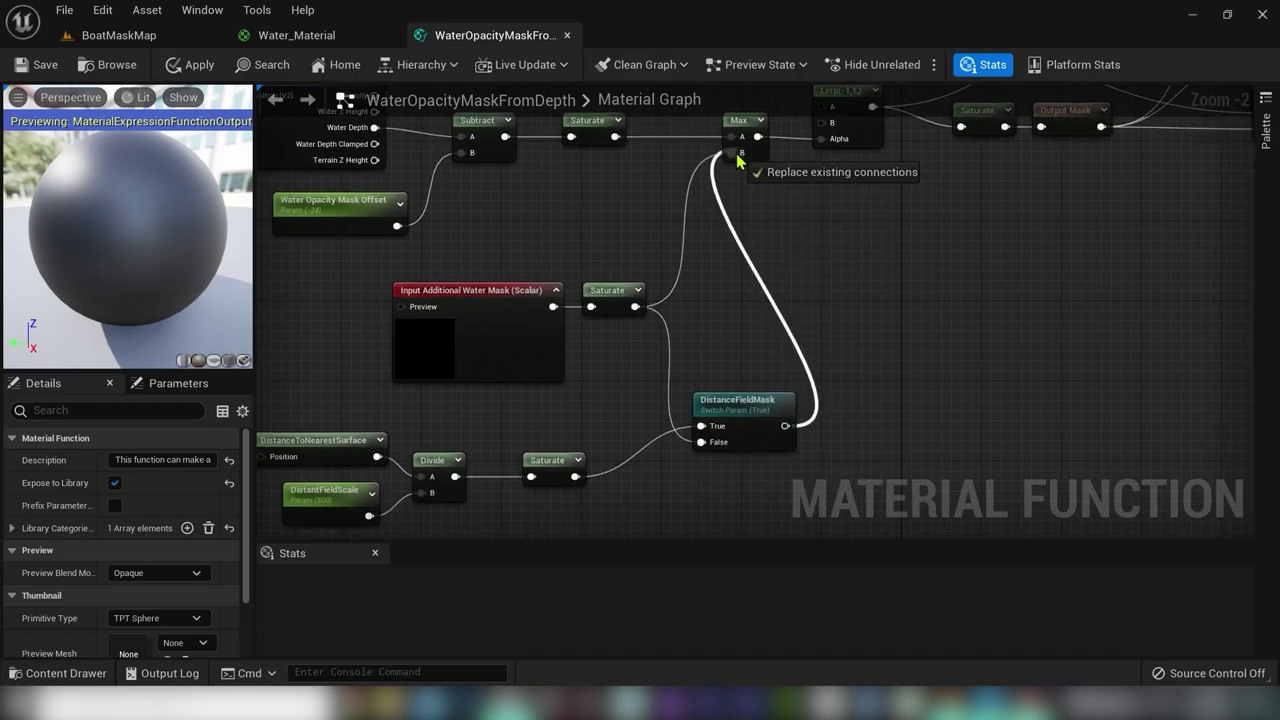
drag(737, 157, 741, 153)
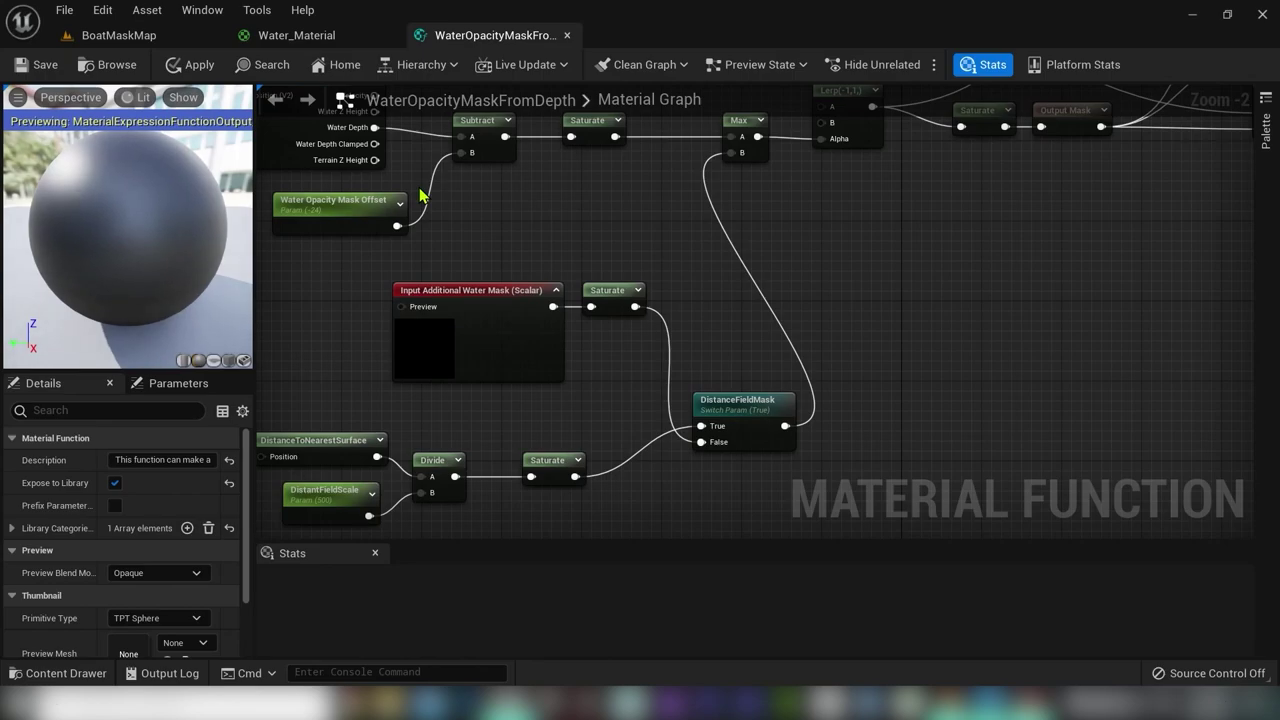
Step: Save the WaterOpacityMaskFromDepth function and close its editor
click(45, 66)
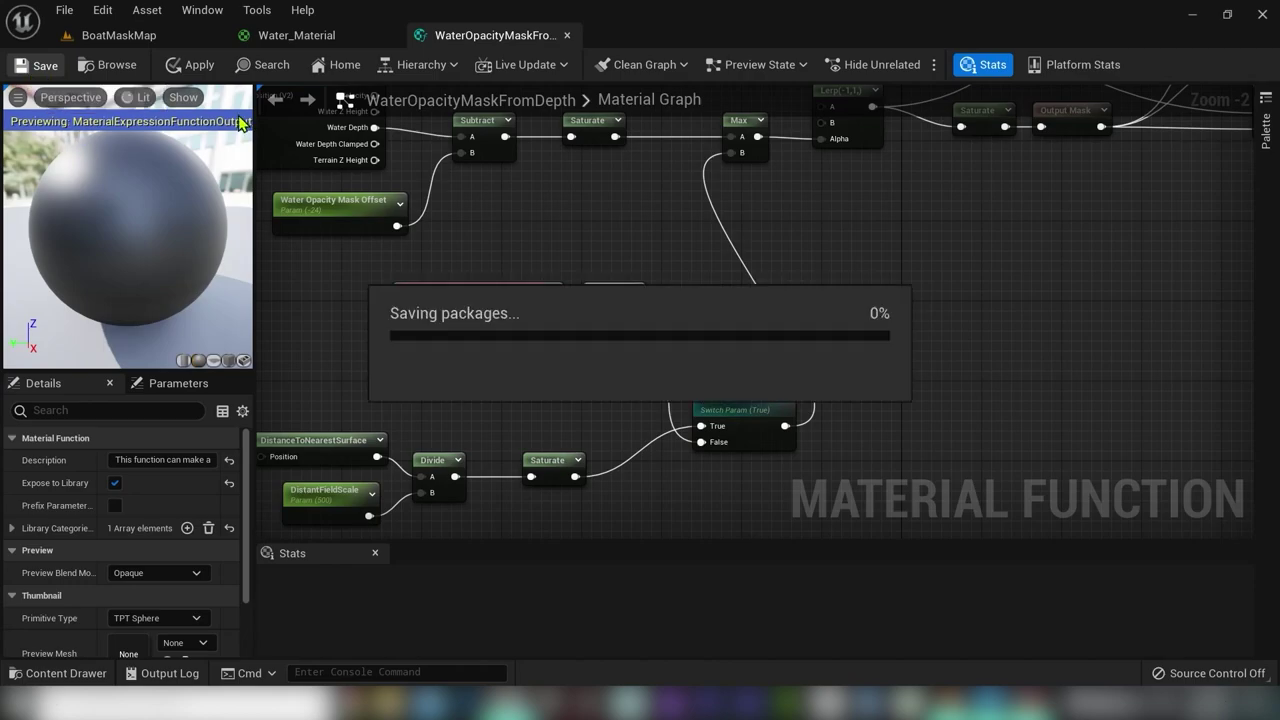
click(566, 36)
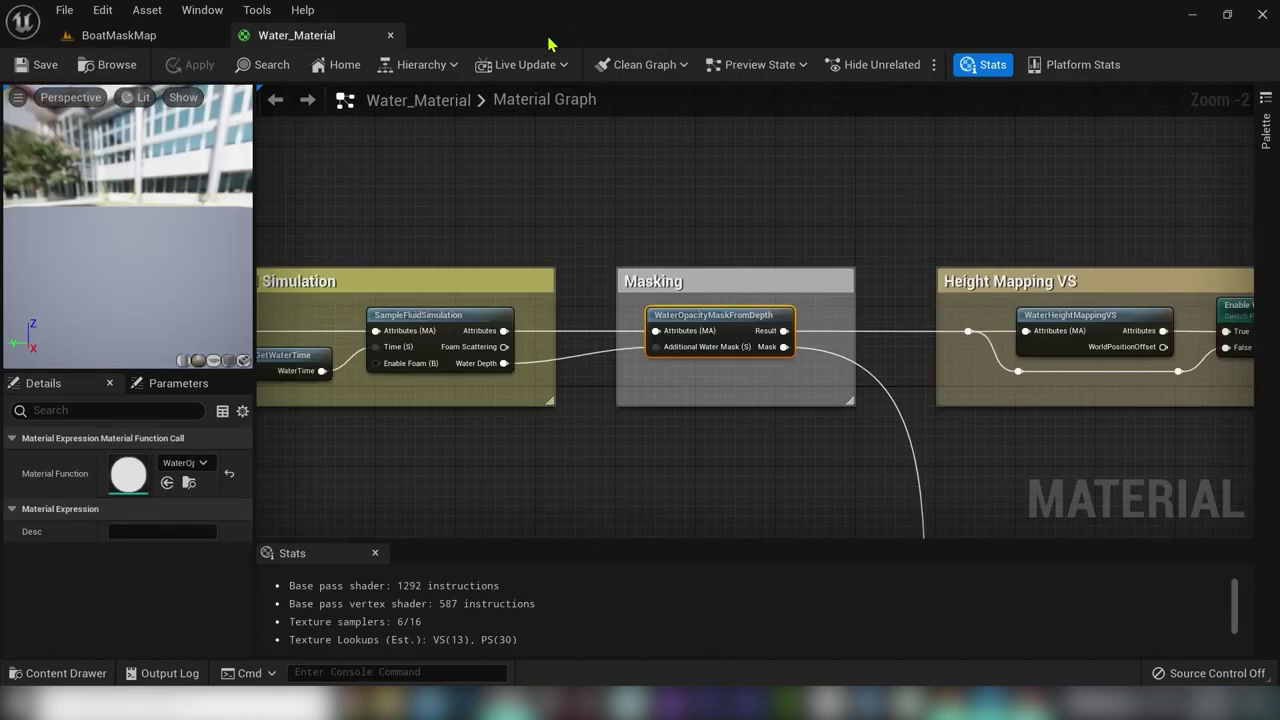
Step: Close the Water_Material editor, filter WaterBodyOcean's properties by "material", and open its Water_Material_Ocean instance
click(390, 38)
right_drag(346, 166, 355, 220)
right_drag(509, 240, 509, 240)
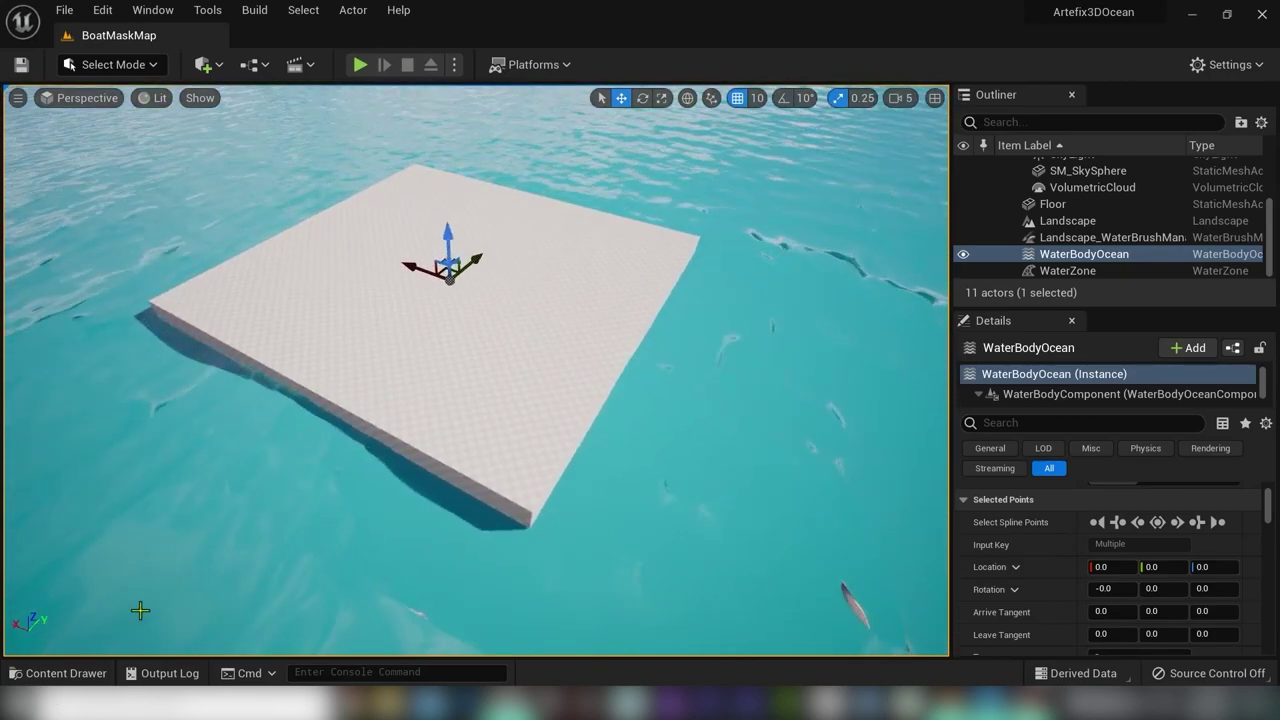
click(768, 360)
click(1052, 424)
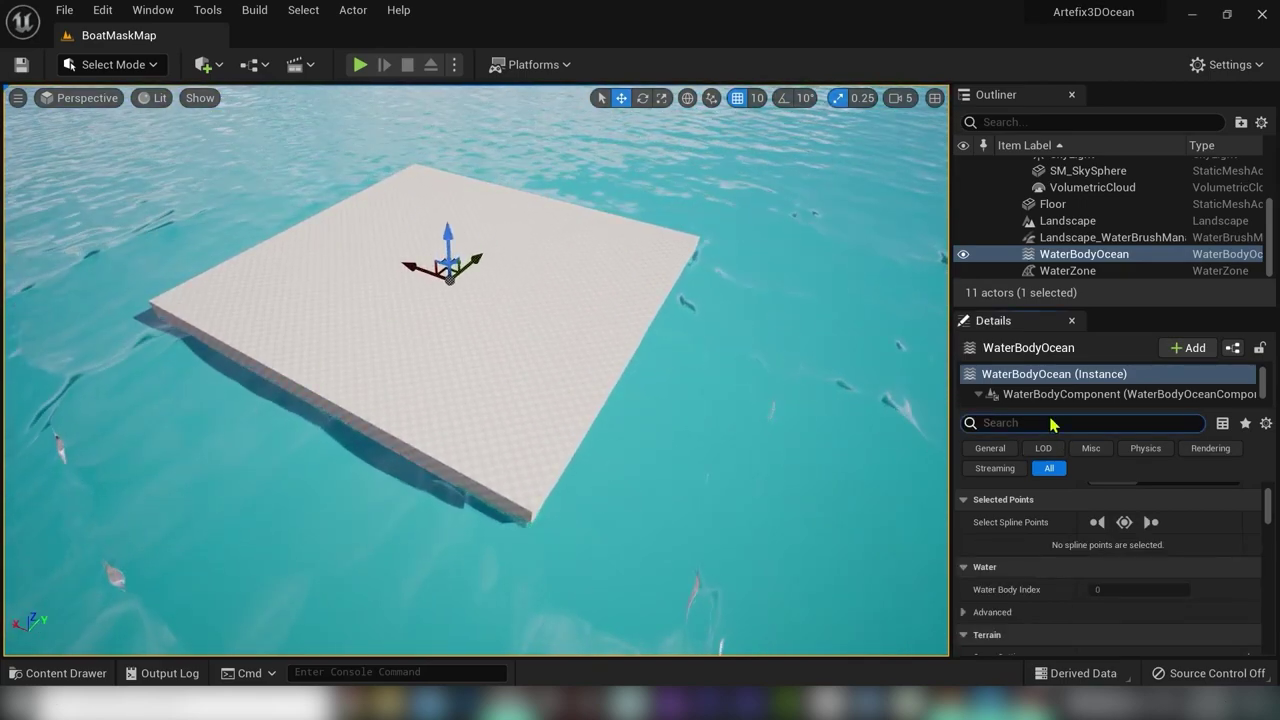
text(material)
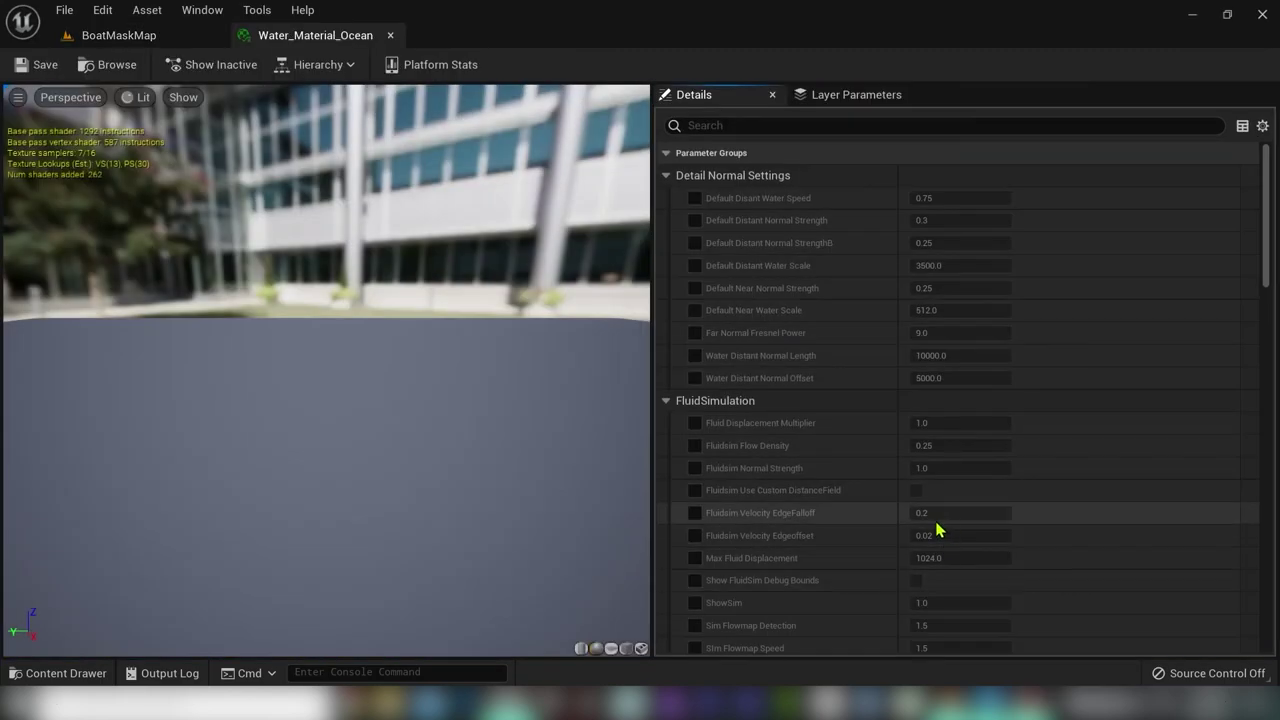
Step: Override the DistanceFieldMask parameter in the Opacity Mask group of Water_Material_Ocean
scroll(937, 528, down, 10)
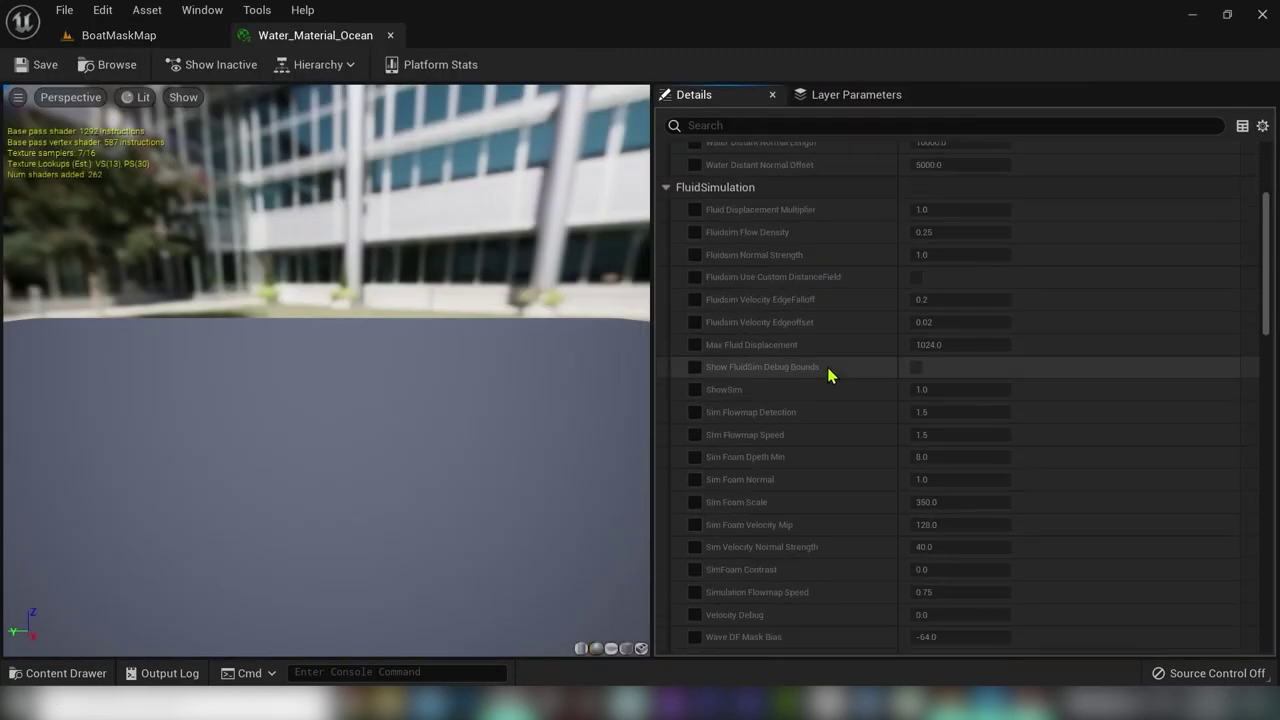
scroll(828, 453, down, 3)
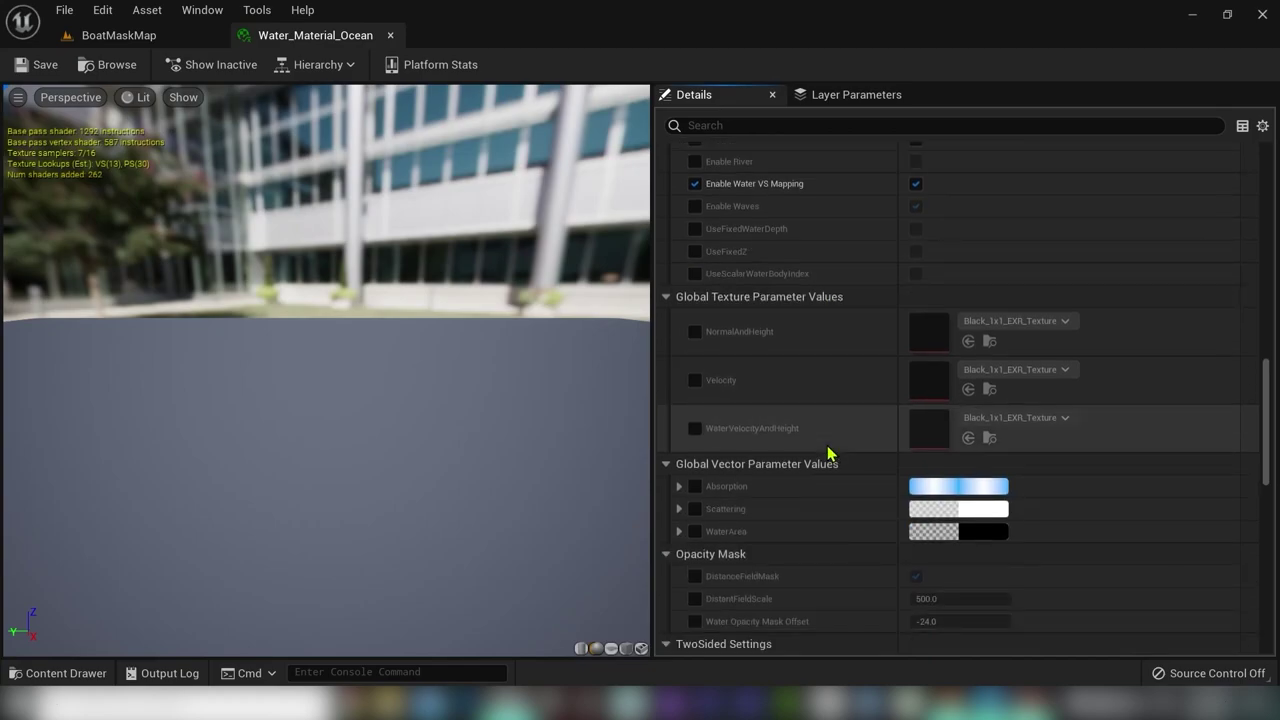
scroll(828, 453, down, 3)
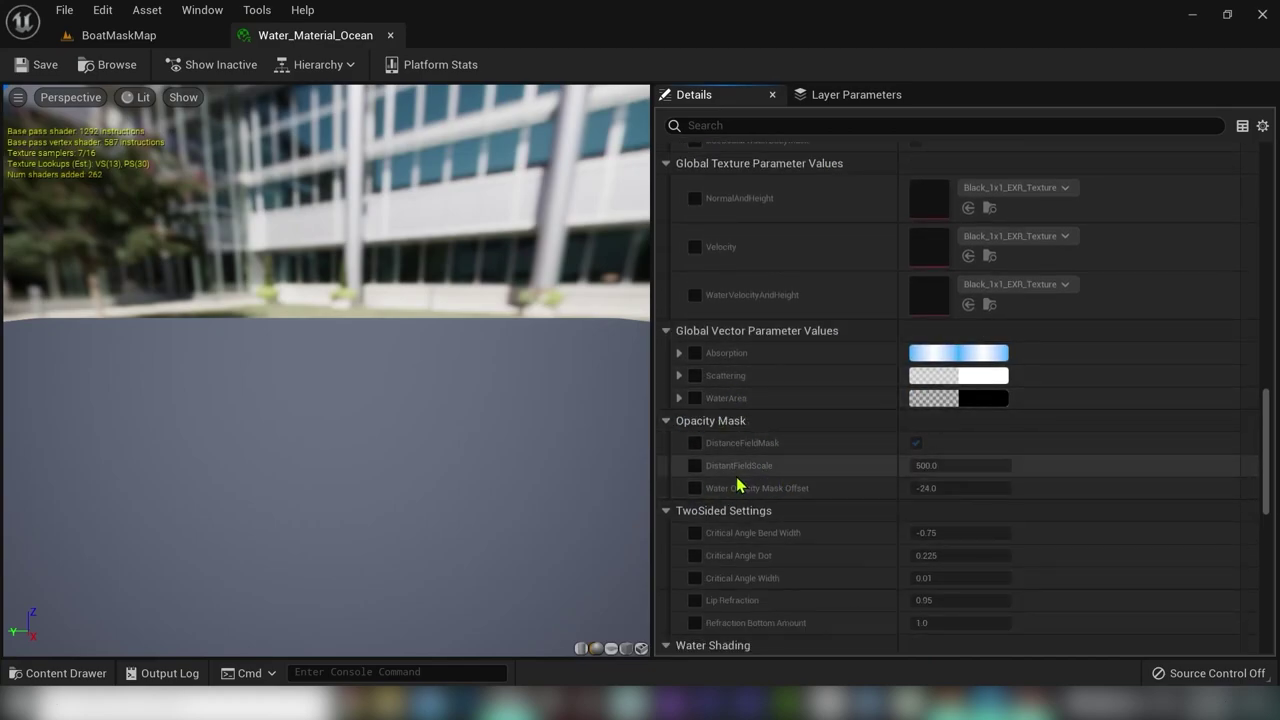
click(695, 443)
Step: Turn off Enable Water VS Mapping, save the material instance, and override UseFixedWaterDepth and UseFixedZ with both left unticked
scroll(760, 434, up, 5)
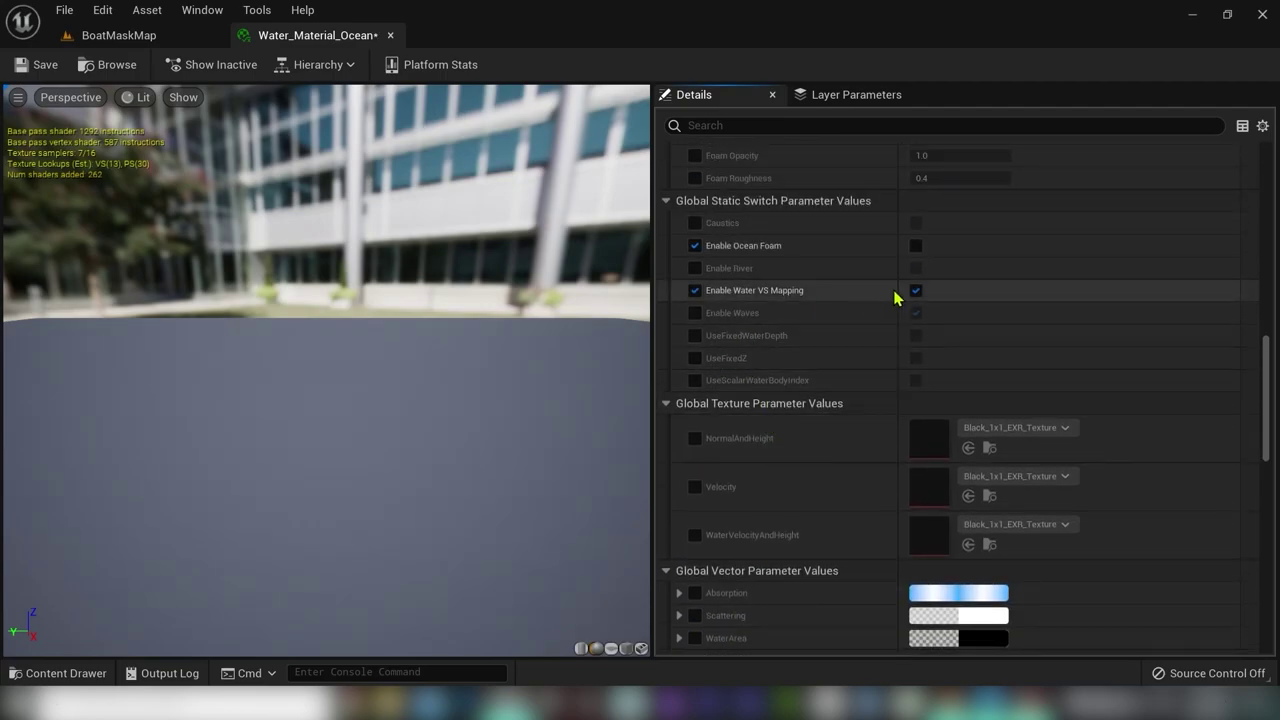
click(914, 296)
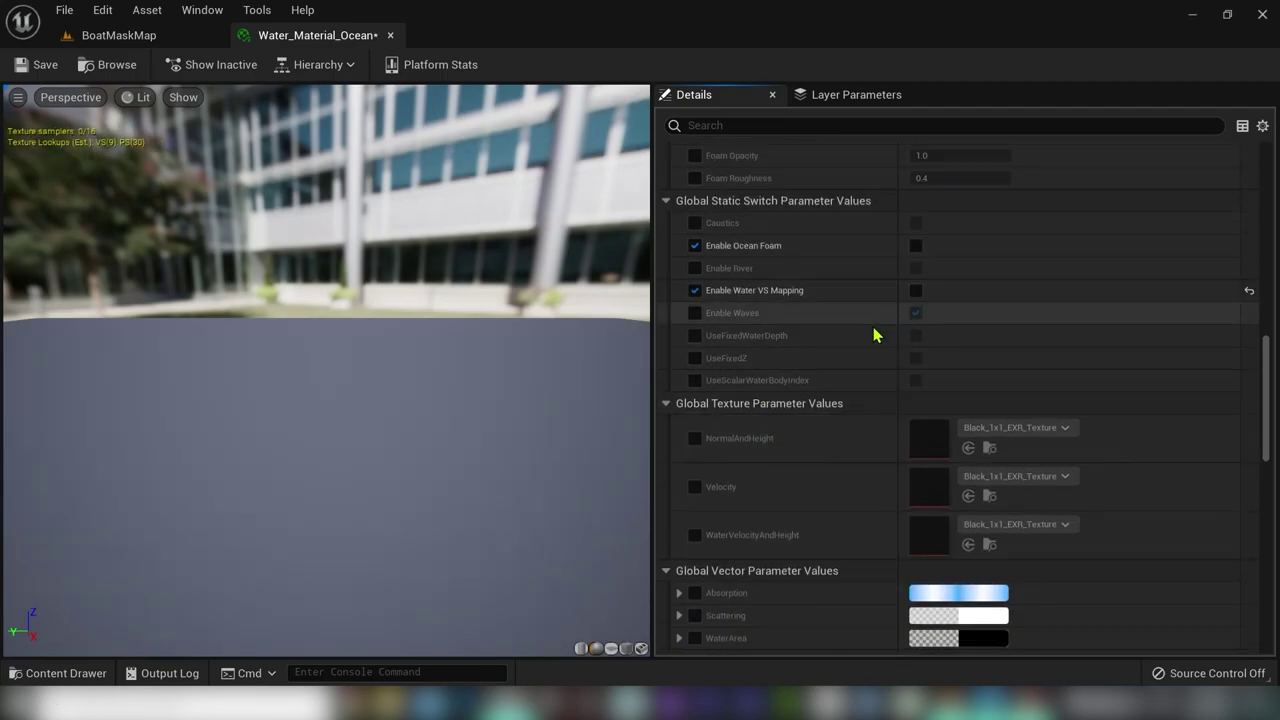
click(38, 65)
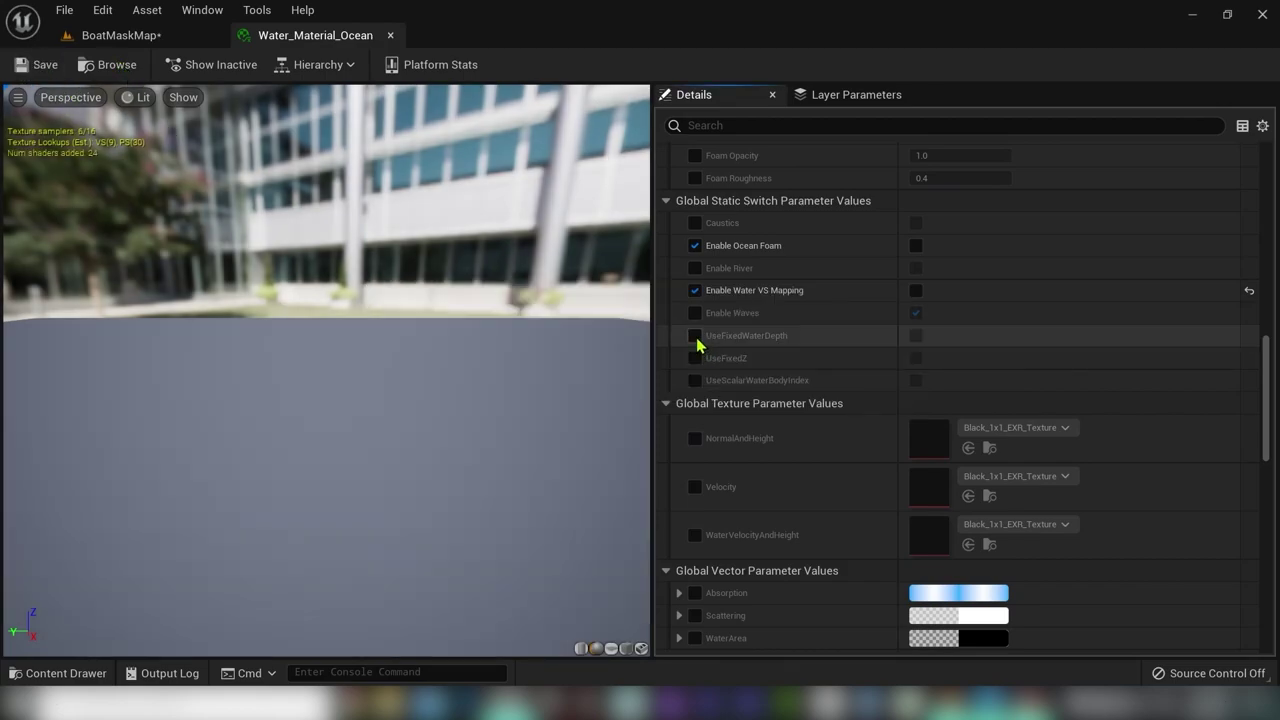
click(695, 336)
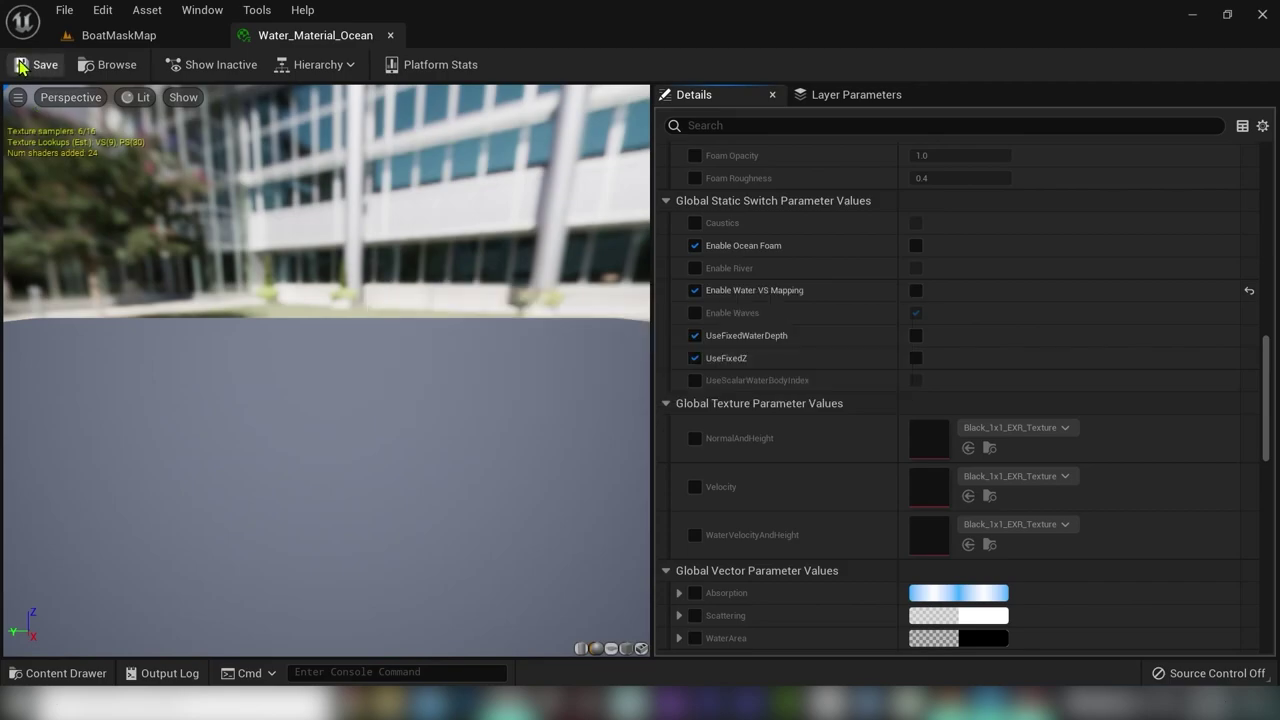
Step: Return to BoatMaskMap, disable Affects Landscape on WaterBodyOcean, and save the changes
click(165, 35)
scroll(948, 555, down, 5)
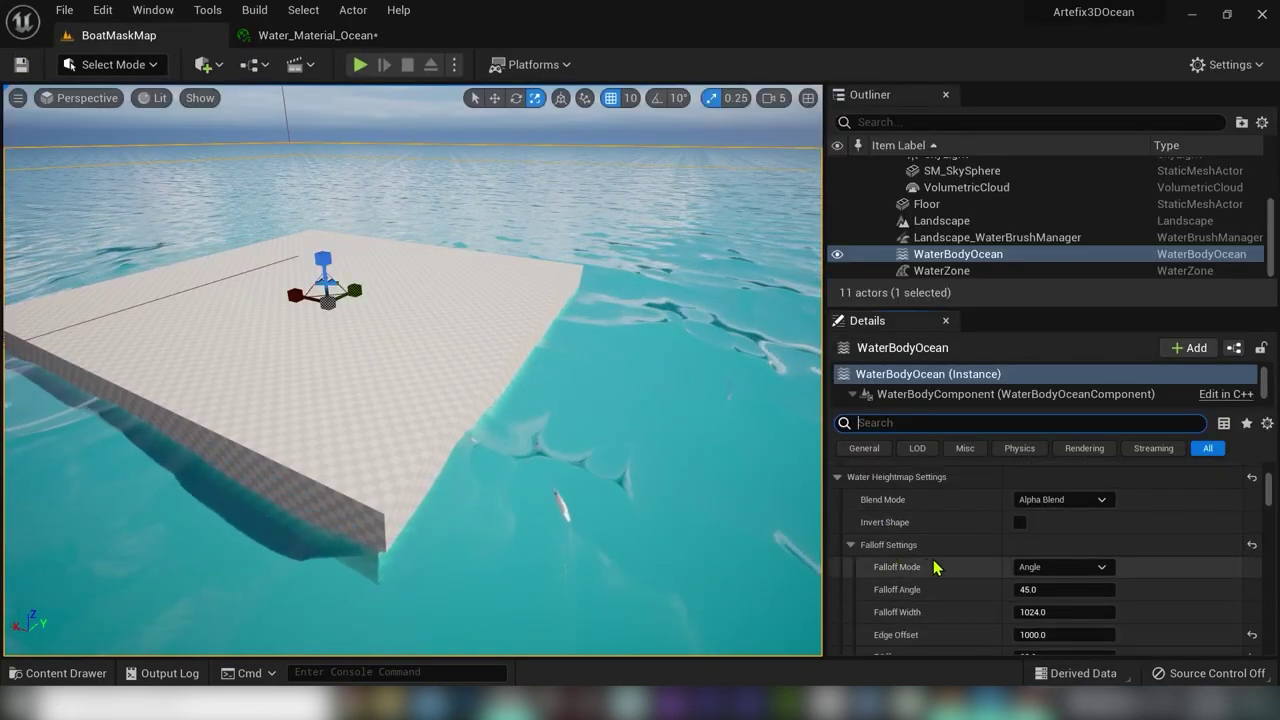
scroll(948, 555, up, 2)
scroll(950, 553, down, 5)
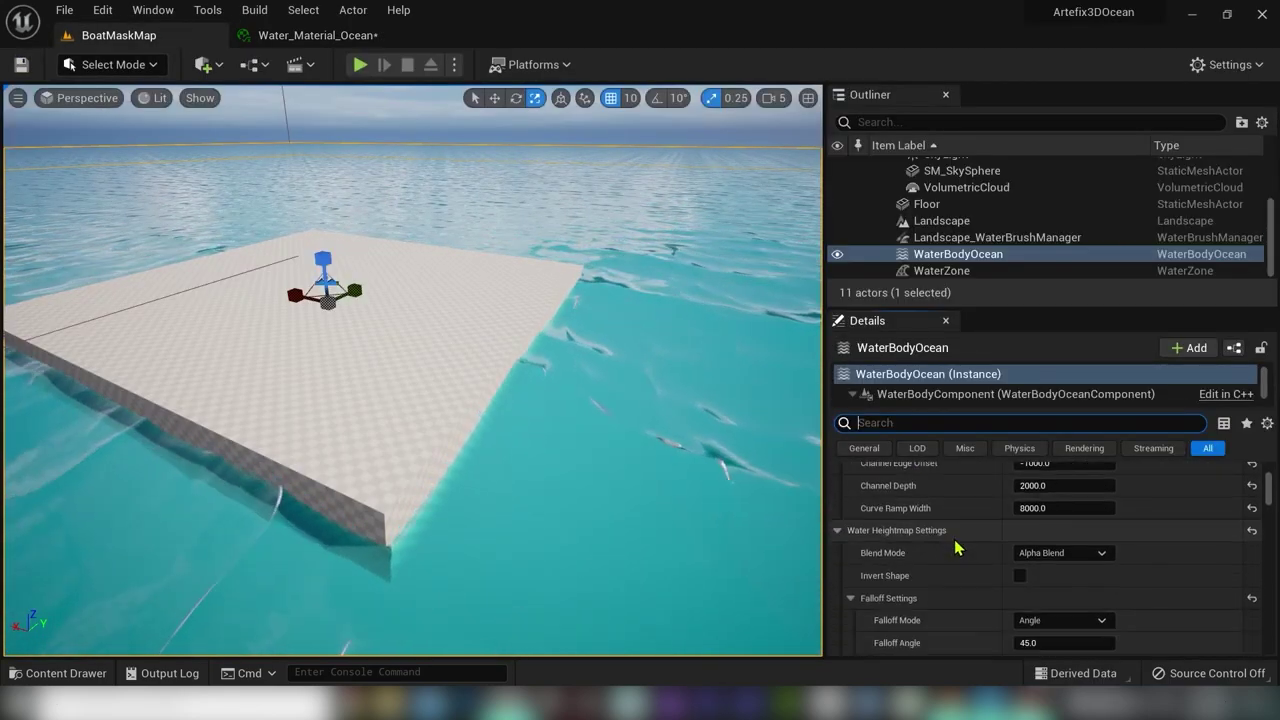
scroll(950, 553, down, 6)
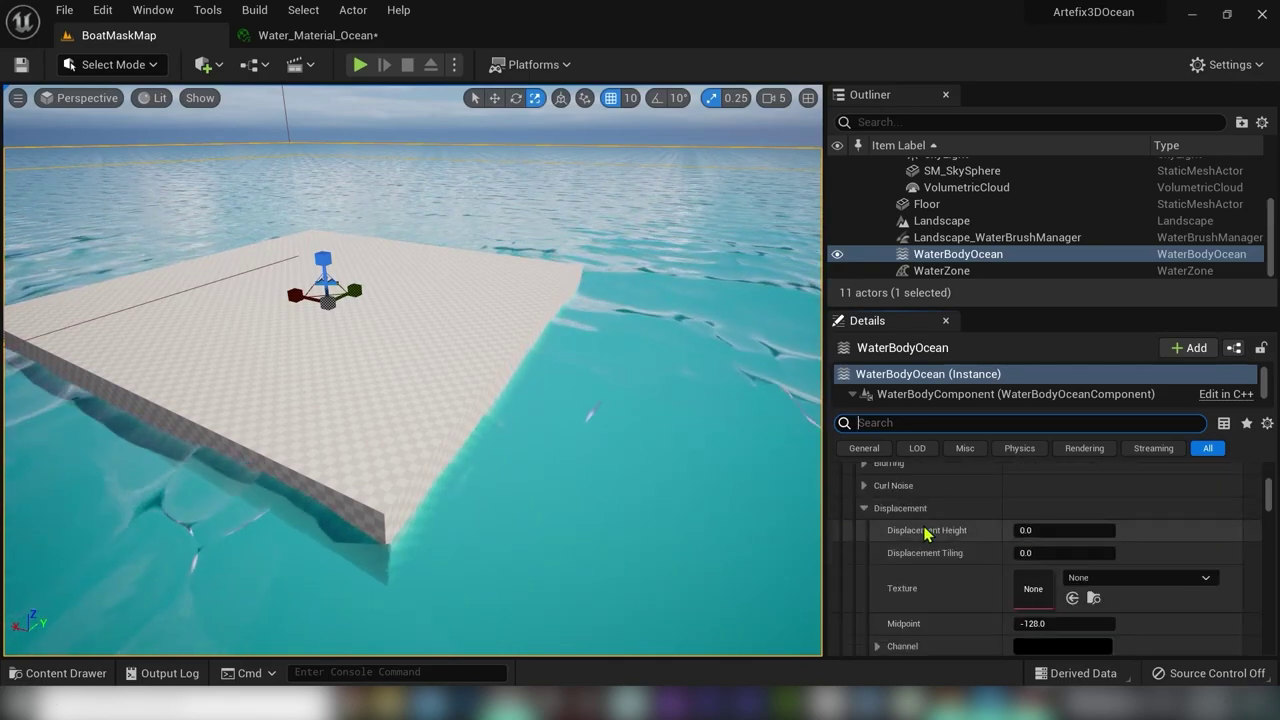
scroll(889, 534, down, 6)
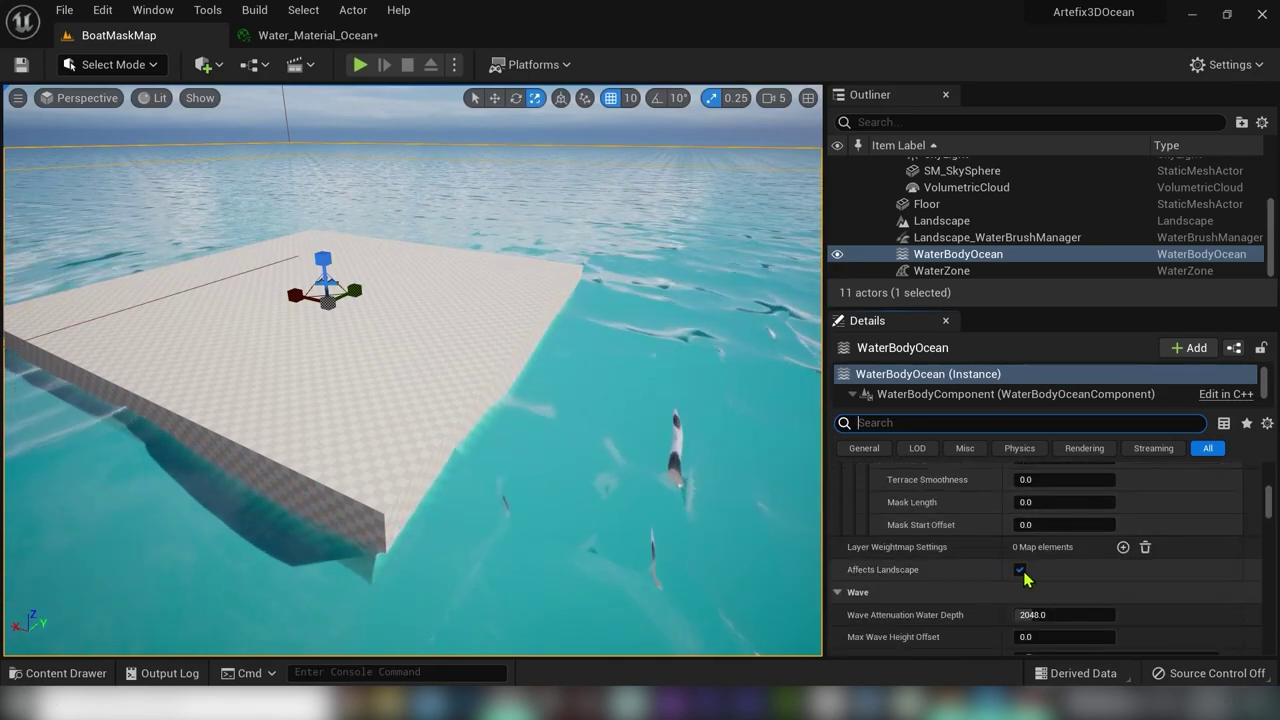
click(1020, 570)
right_drag(460, 306, 426, 306)
click(22, 65)
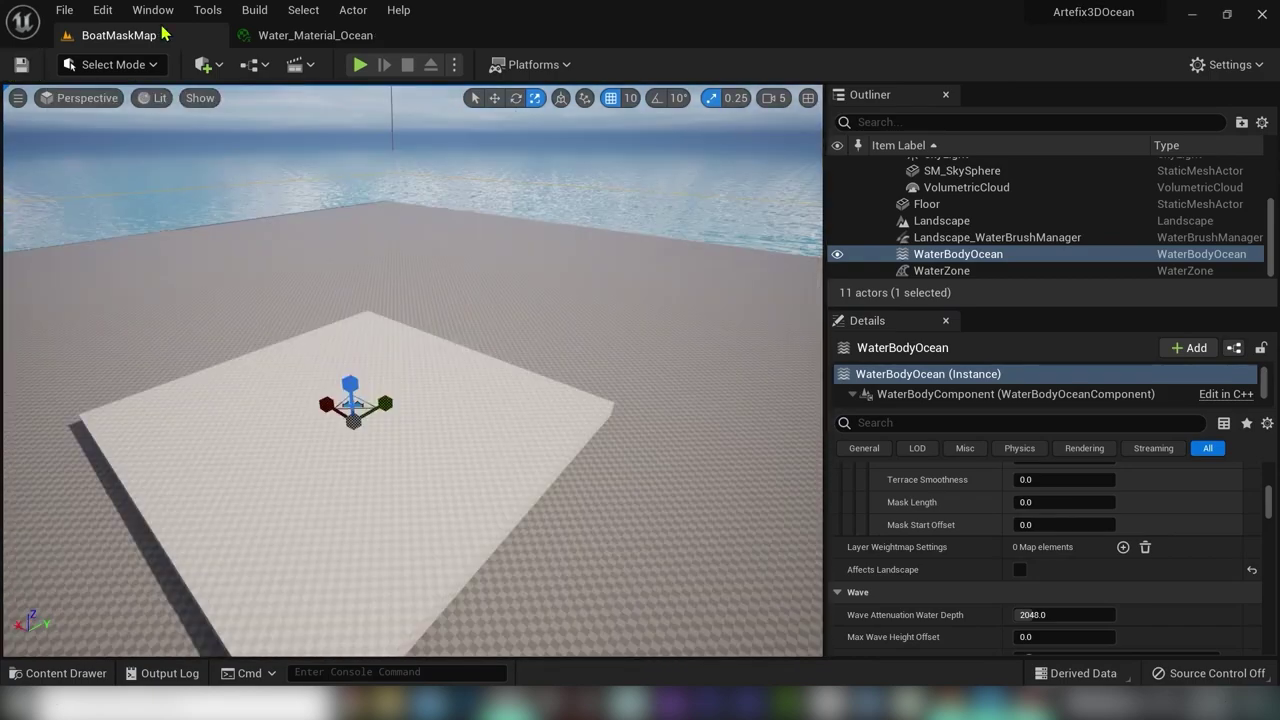
Step: Raise WaterBodyOcean vertically until the water covers the landscape and the floor
right_drag(430, 308, 441, 309)
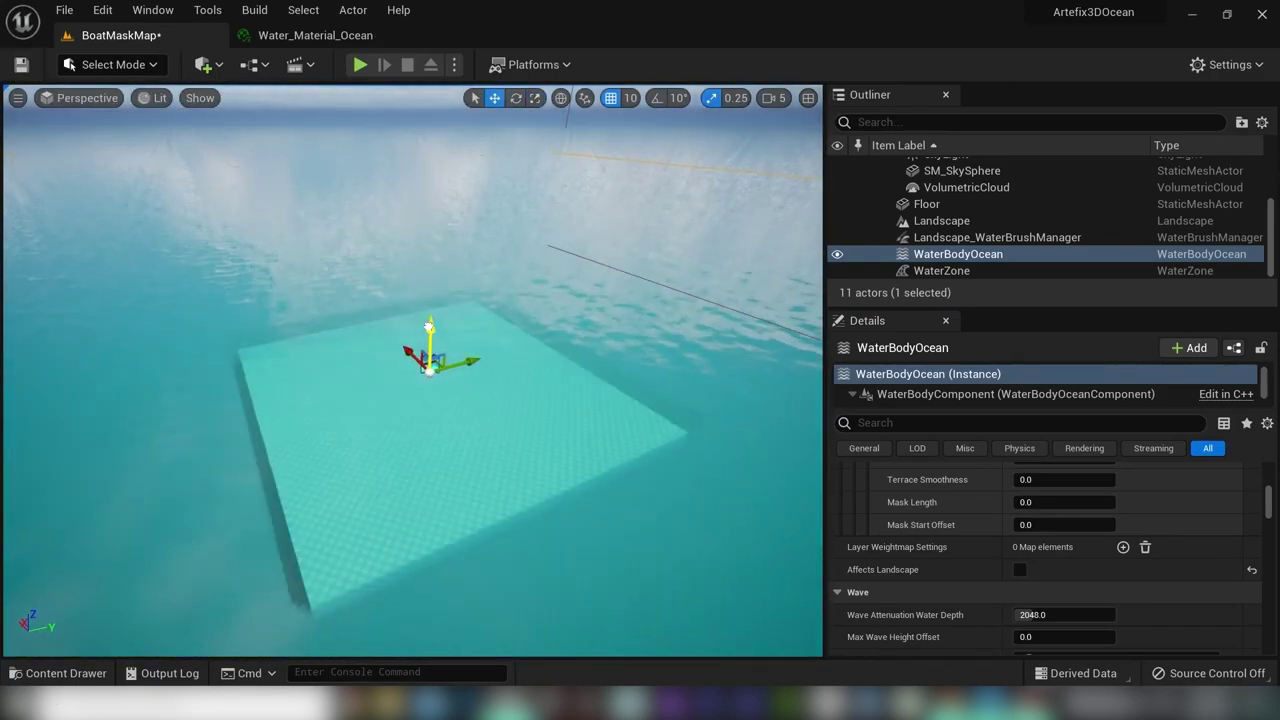
right_drag(428, 334, 550, 342)
Step: Select the Floor, stretch it vertically, and raise it so that it sticks out of the water
click(569, 344)
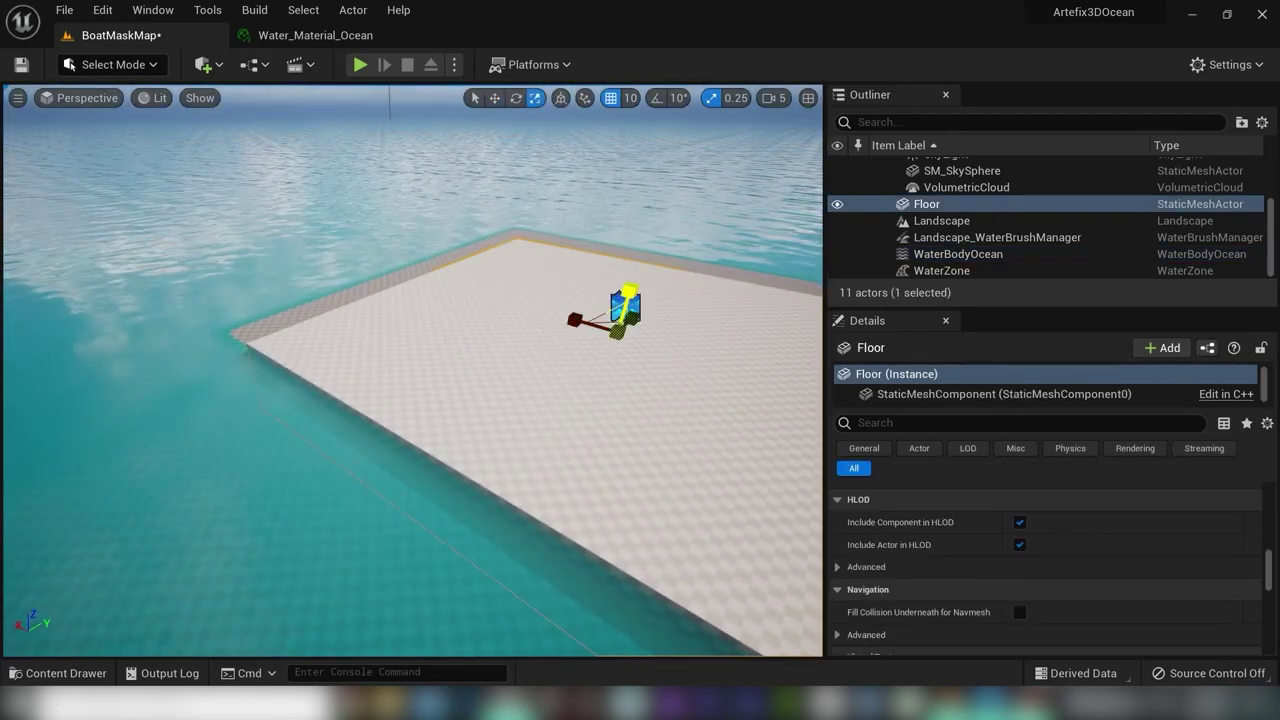
right_drag(642, 278, 650, 278)
drag(626, 281, 637, 213)
right_drag(637, 213, 662, 217)
right_drag(516, 262, 556, 264)
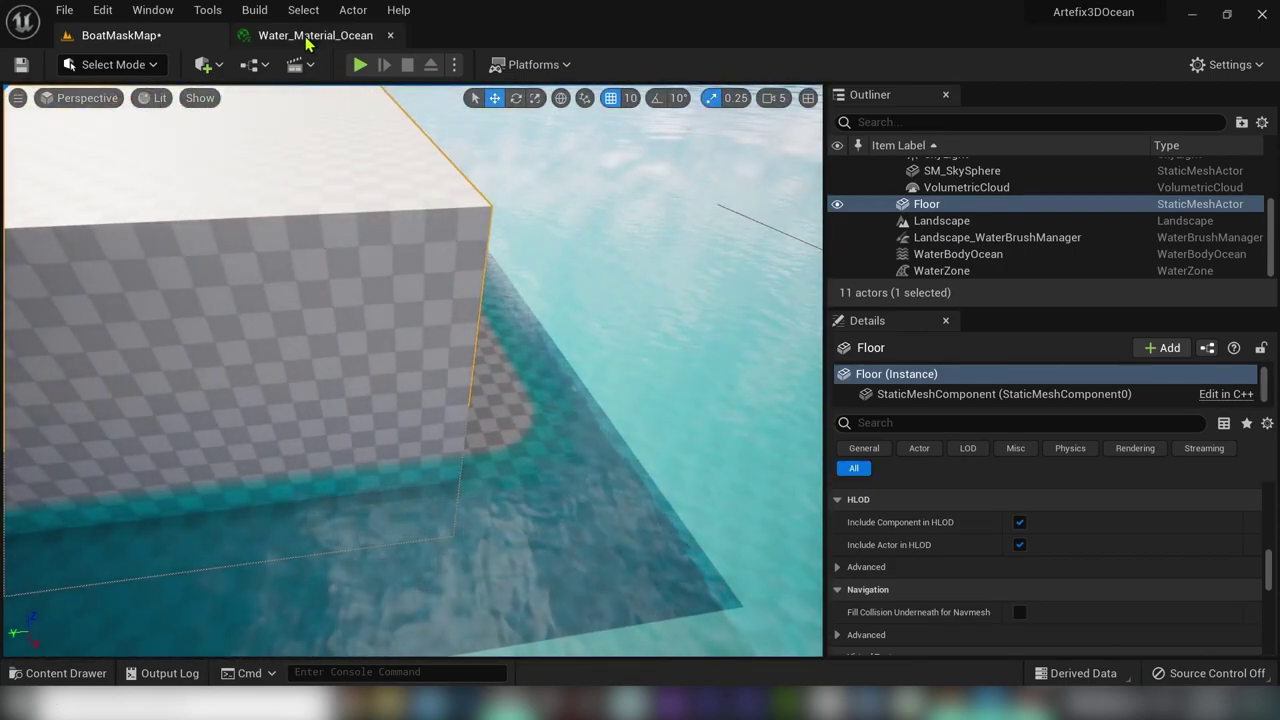
Step: Float the Water_Material_Ocean editor beside the level view, filter its parameters by "distant", and override DistantFieldScale with 1000
drag(308, 44, 734, 171)
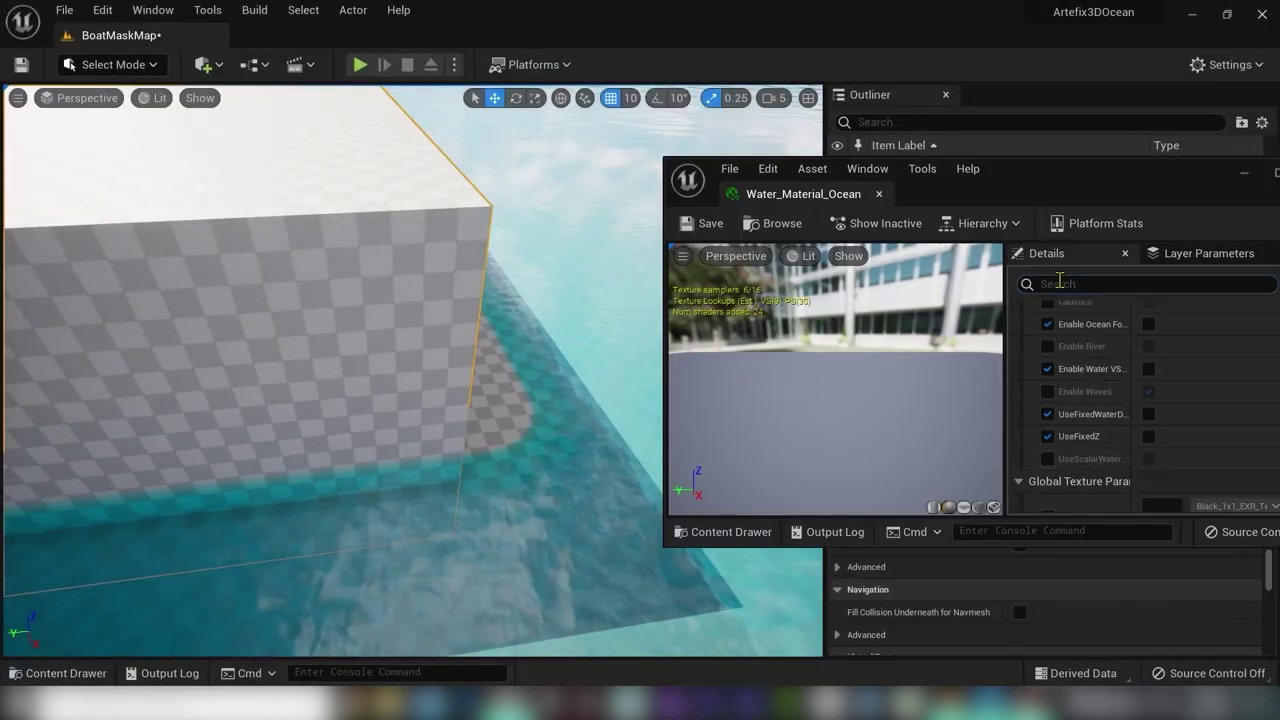
click(1059, 283)
text(distant)
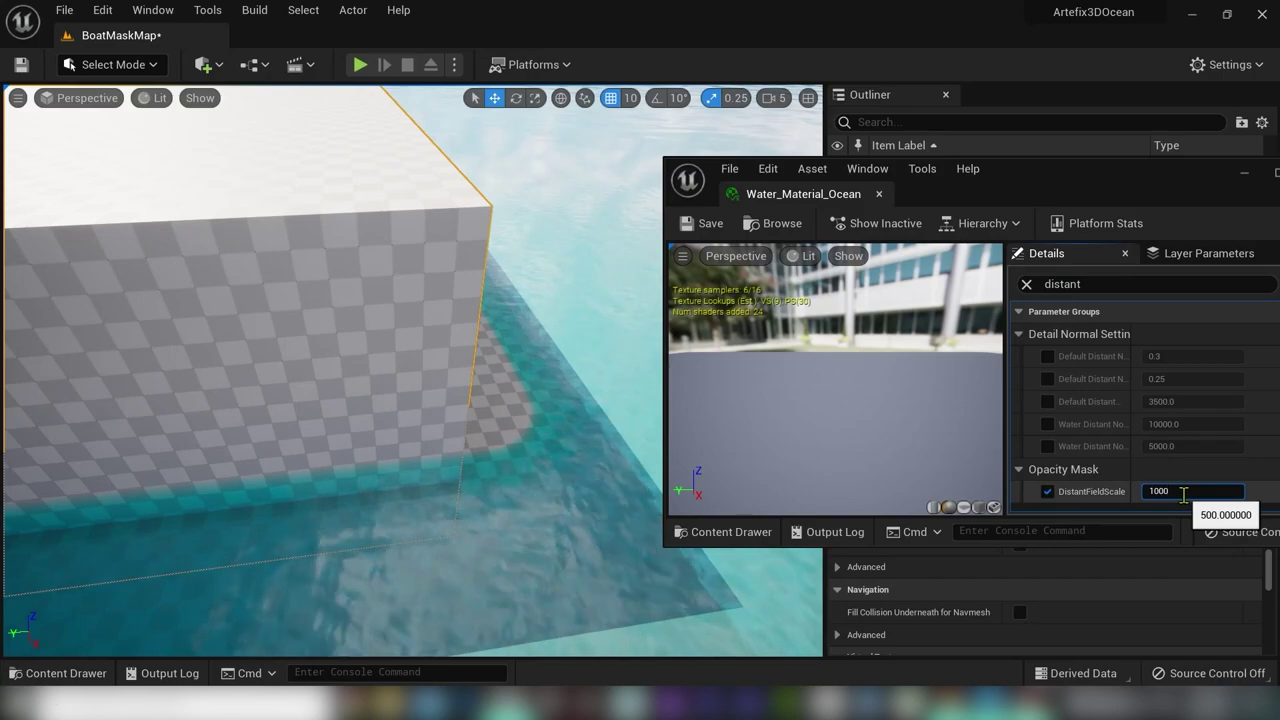
key(Return)
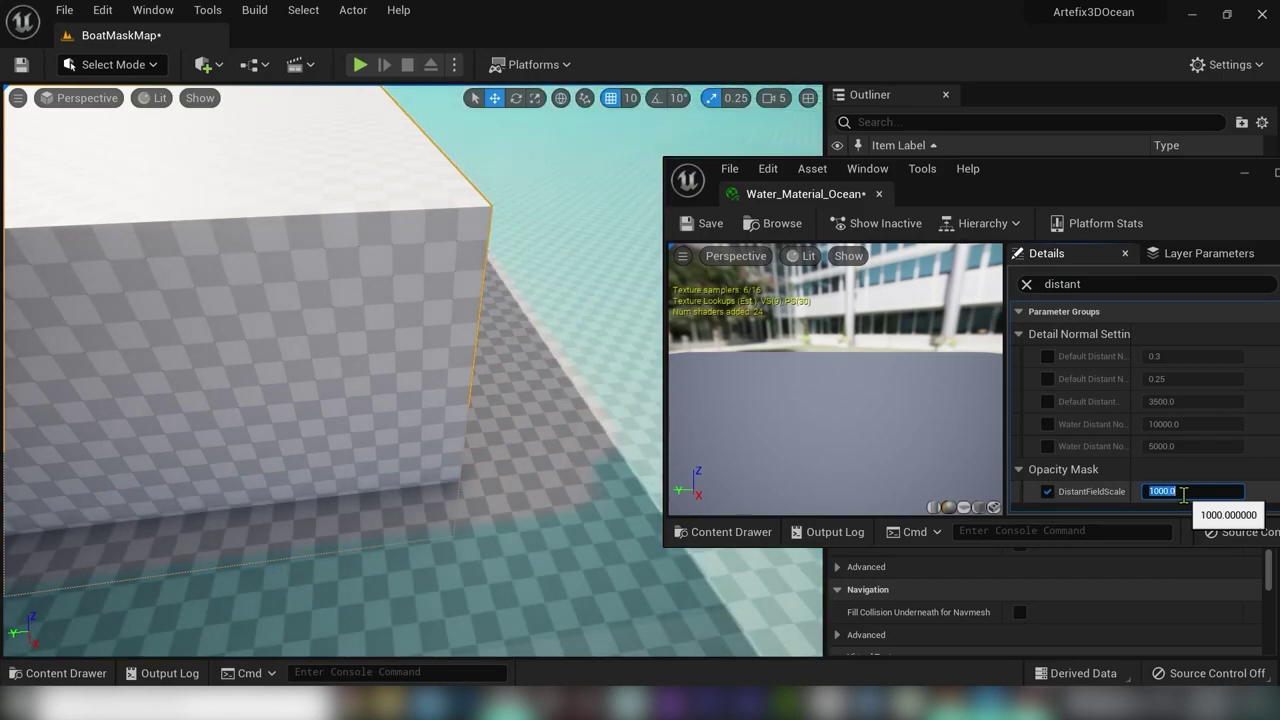
Step: Set DistantFieldScale to 200 and check the water mask around the floor block
text(200)
key(Return)
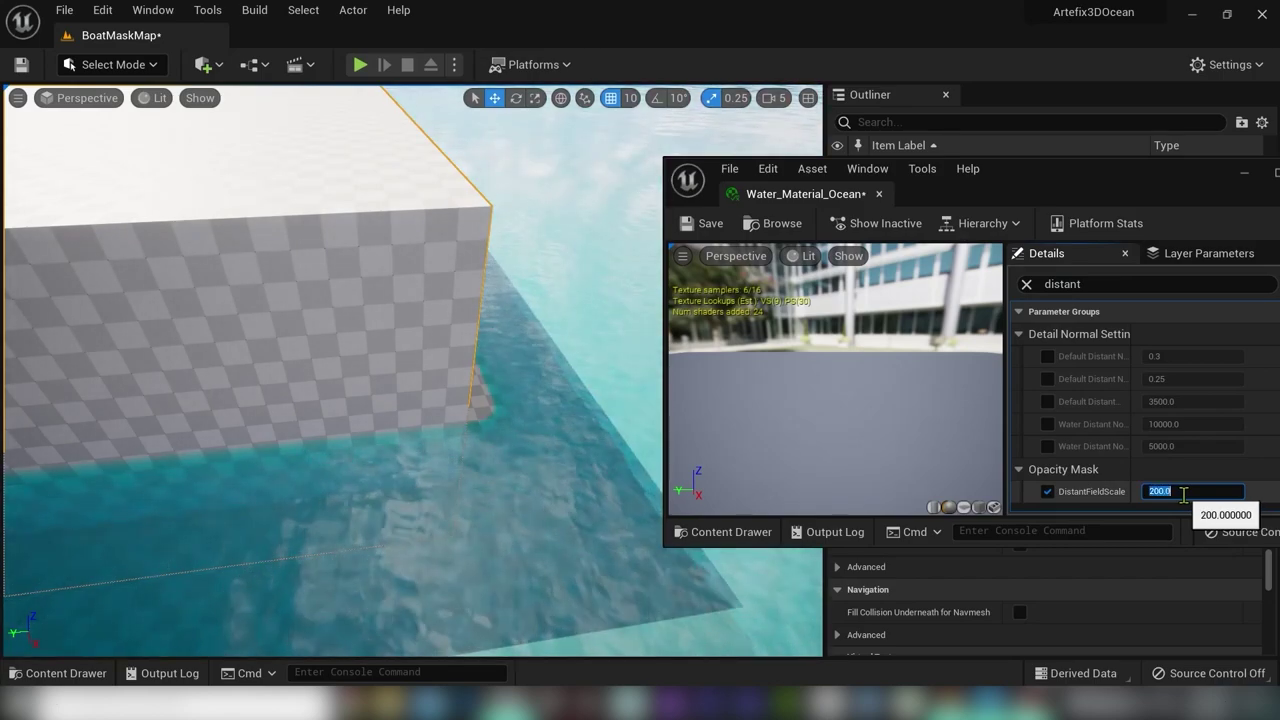
right_drag(489, 165, 489, 165)
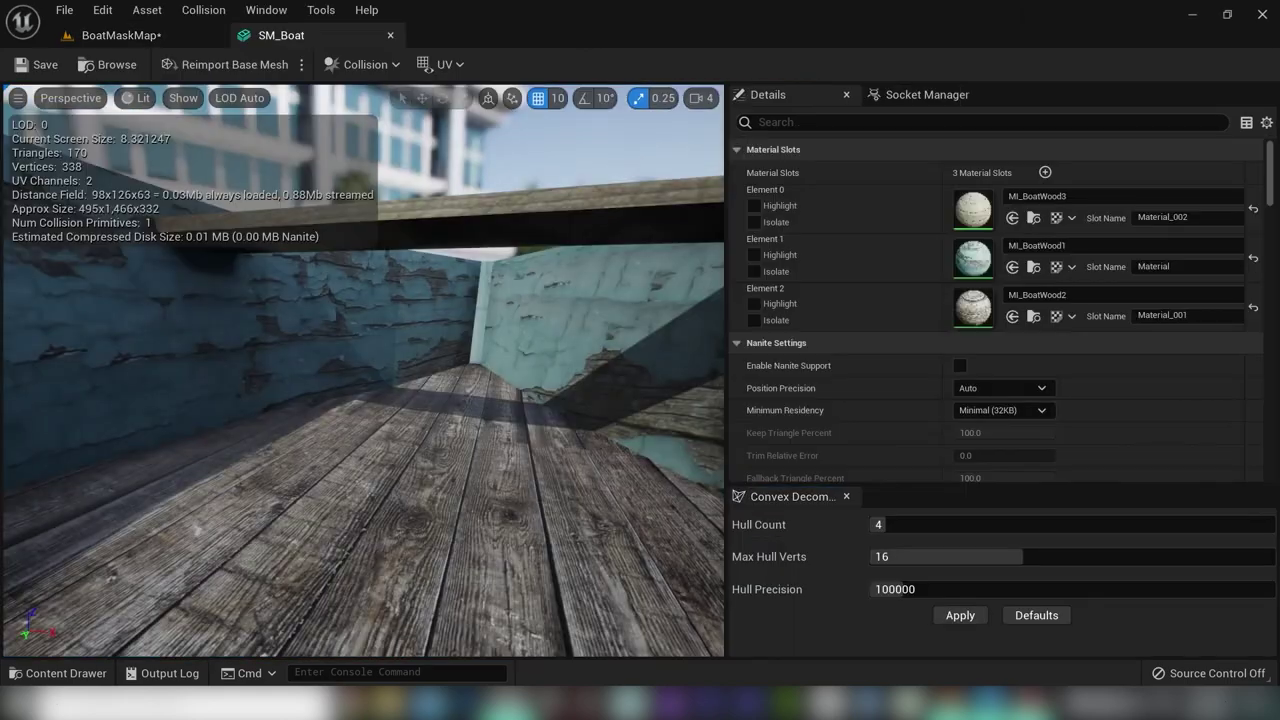
Step: Inspect the SM_Boat mesh and the SM_BoatInsideVolume mesh, and close both mesh editors
right_drag(522, 308, 522, 308)
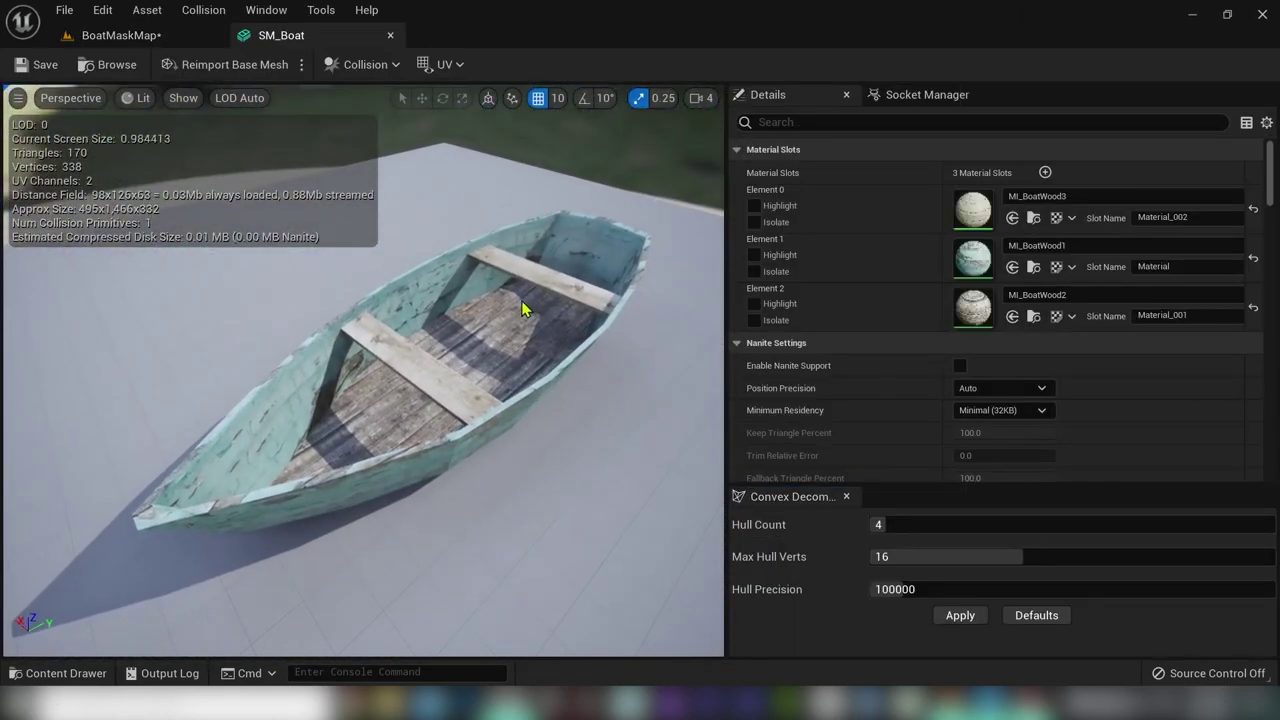
click(120, 36)
click(55, 672)
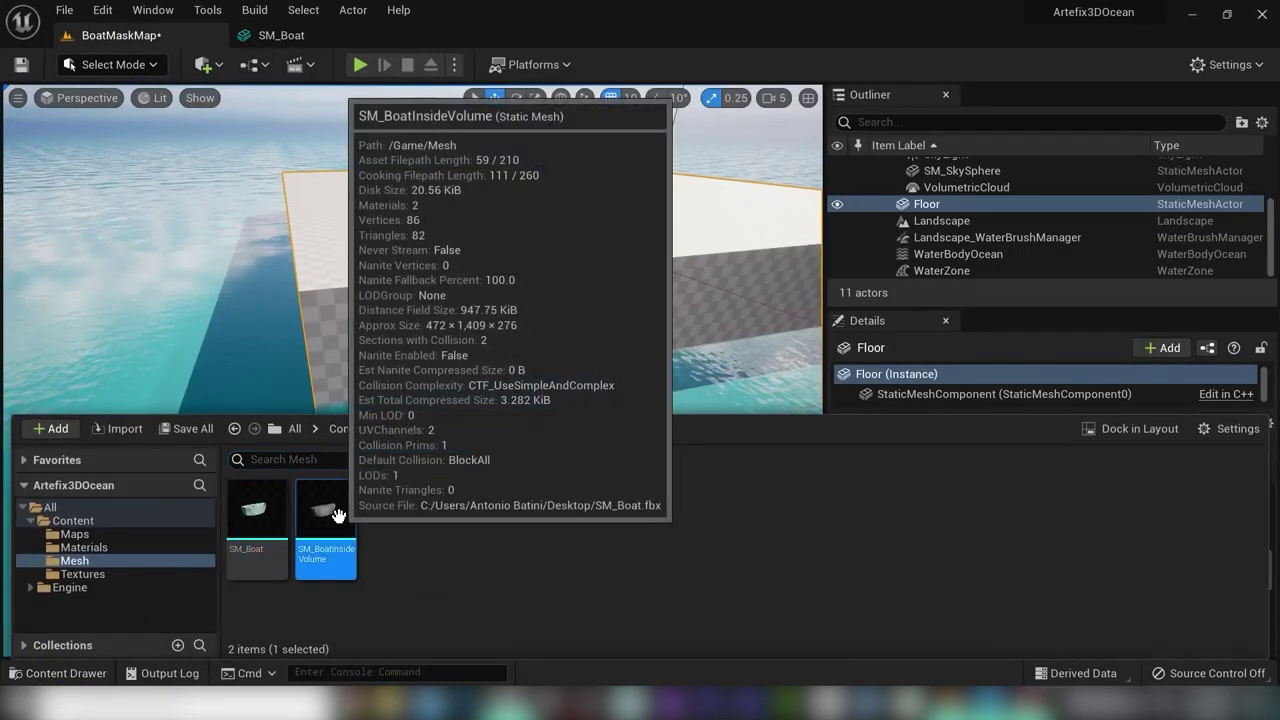
double_click(325, 510)
right_drag(445, 362, 445, 362)
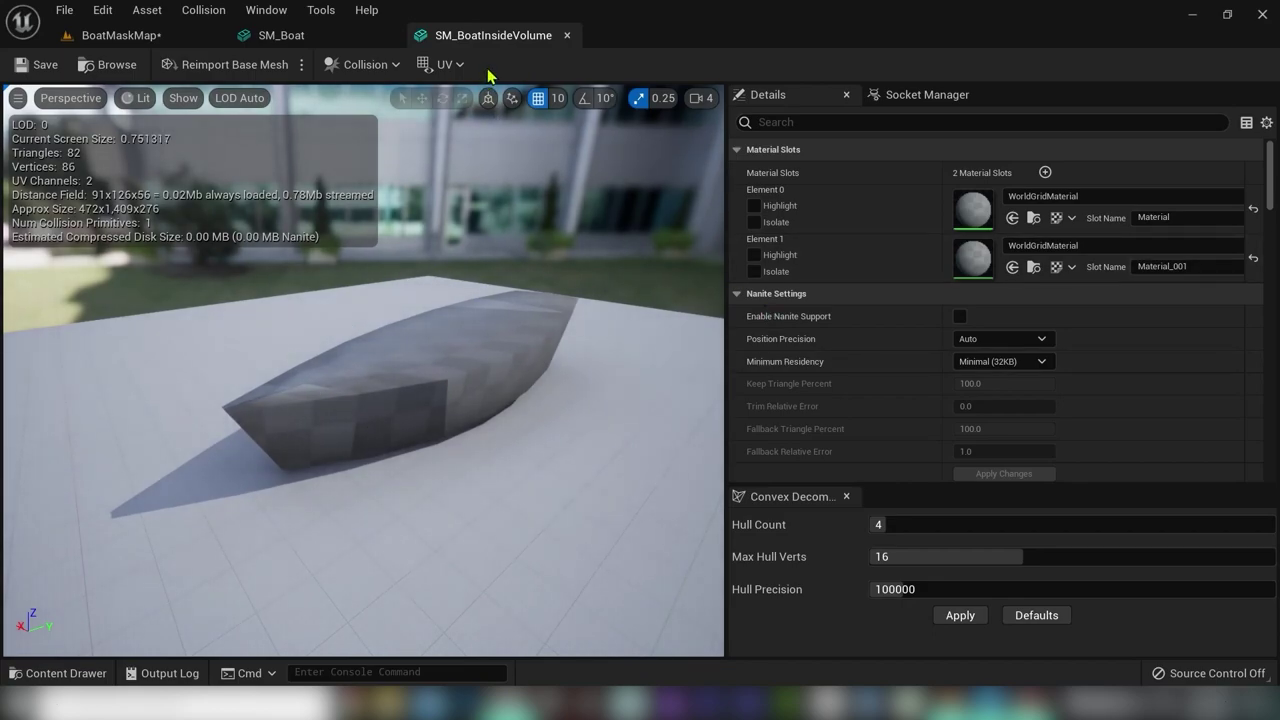
click(567, 36)
click(391, 38)
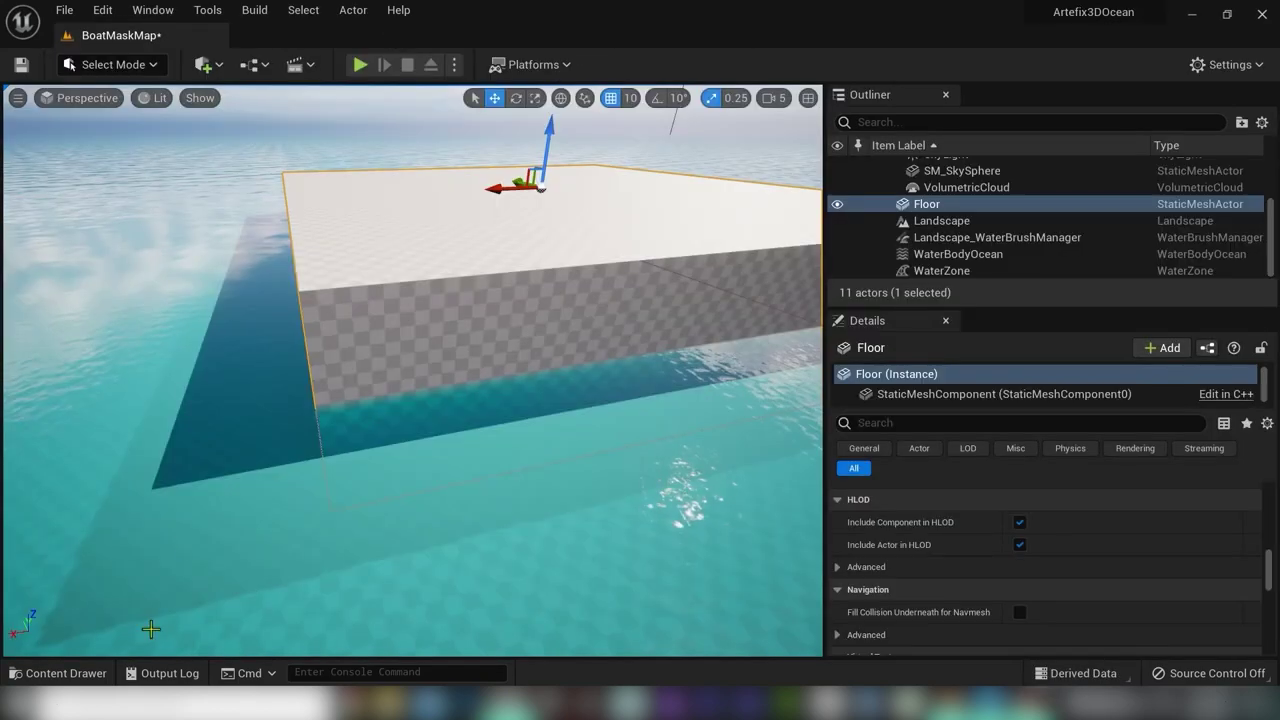
Step: Create an Actor blueprint named BP_Boat in the Mesh folder and open it for editing
click(55, 672)
right_click(466, 534)
click(548, 292)
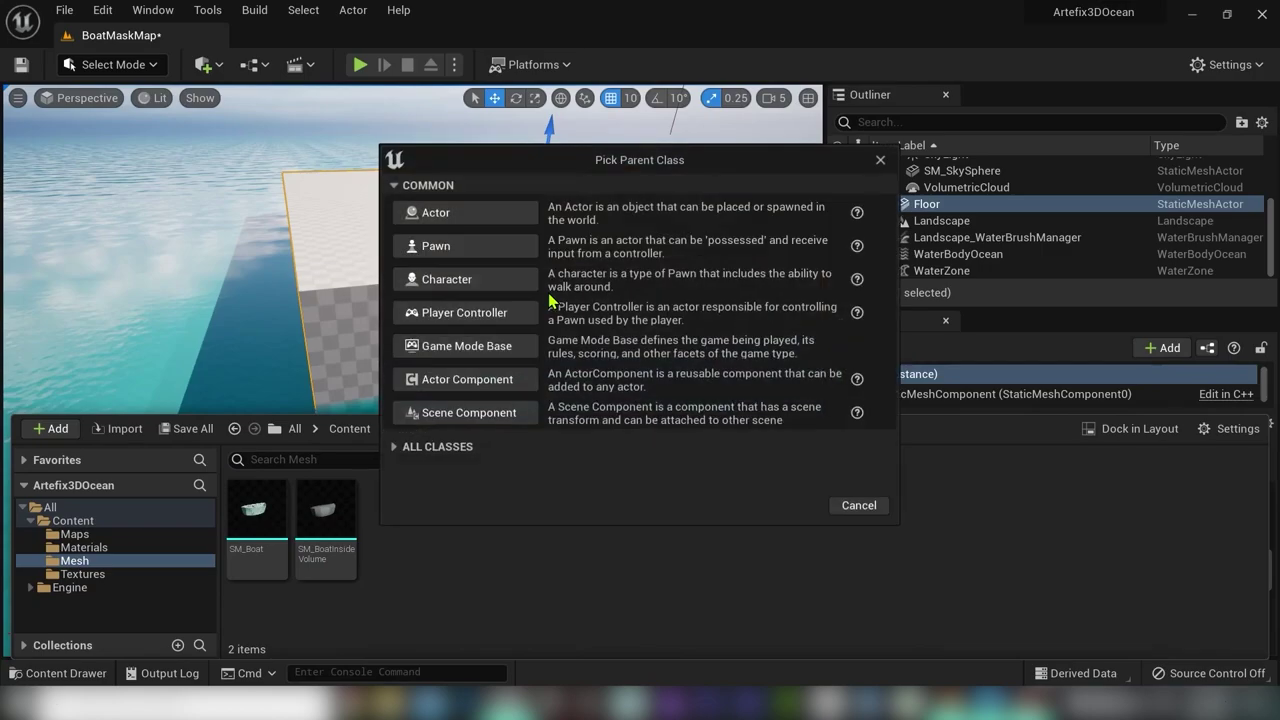
click(494, 213)
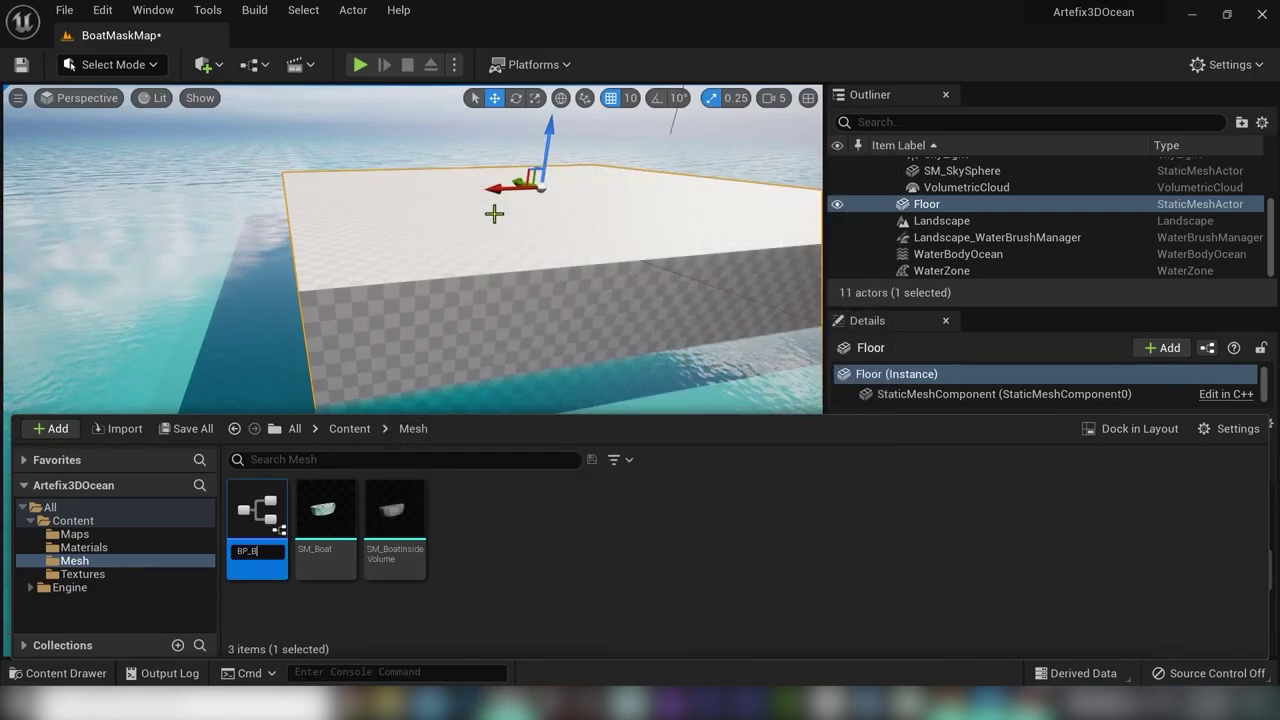
double_click(279, 519)
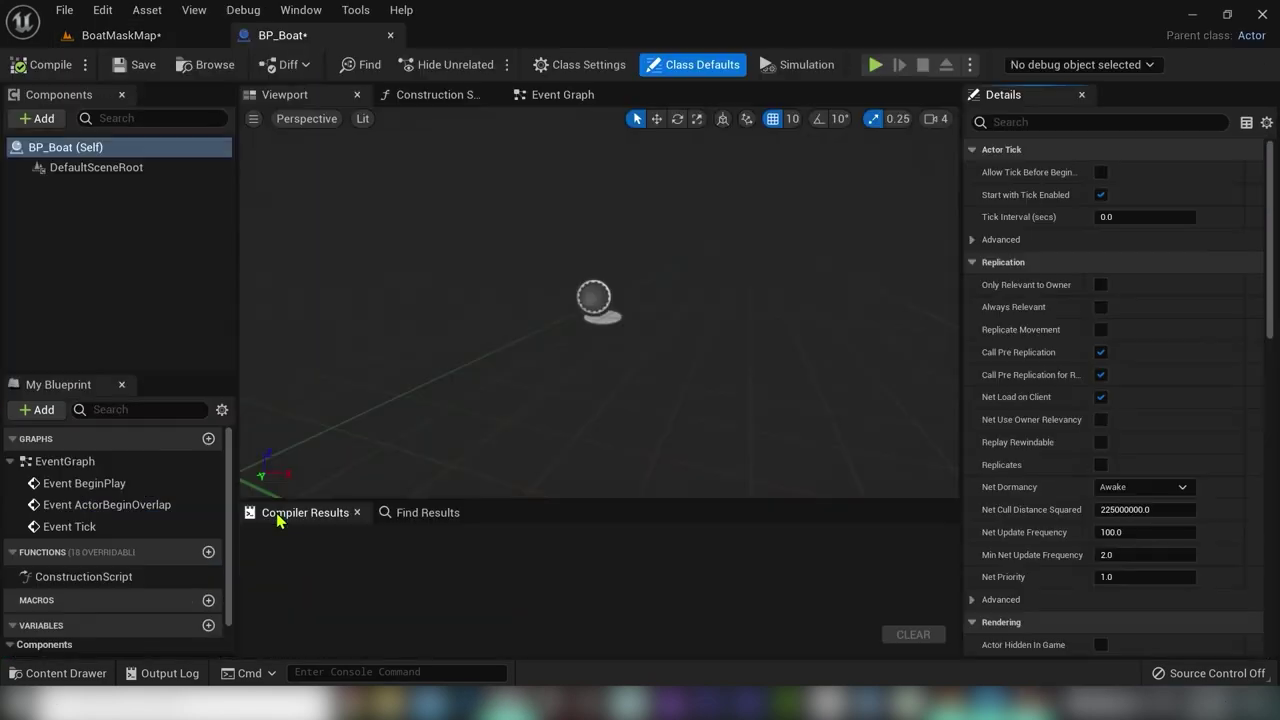
Step: Add the SM_Boat mesh to BP_Boat as its root component, replacing DefaultSceneRoot
click(78, 678)
drag(320, 529, 94, 168)
click(97, 243)
right_drag(560, 300, 710, 340)
Step: Add SM_BoatInsideVolume as a child of the SM_Boat component, and compile and save BP_Boat
key(ctrl+space)
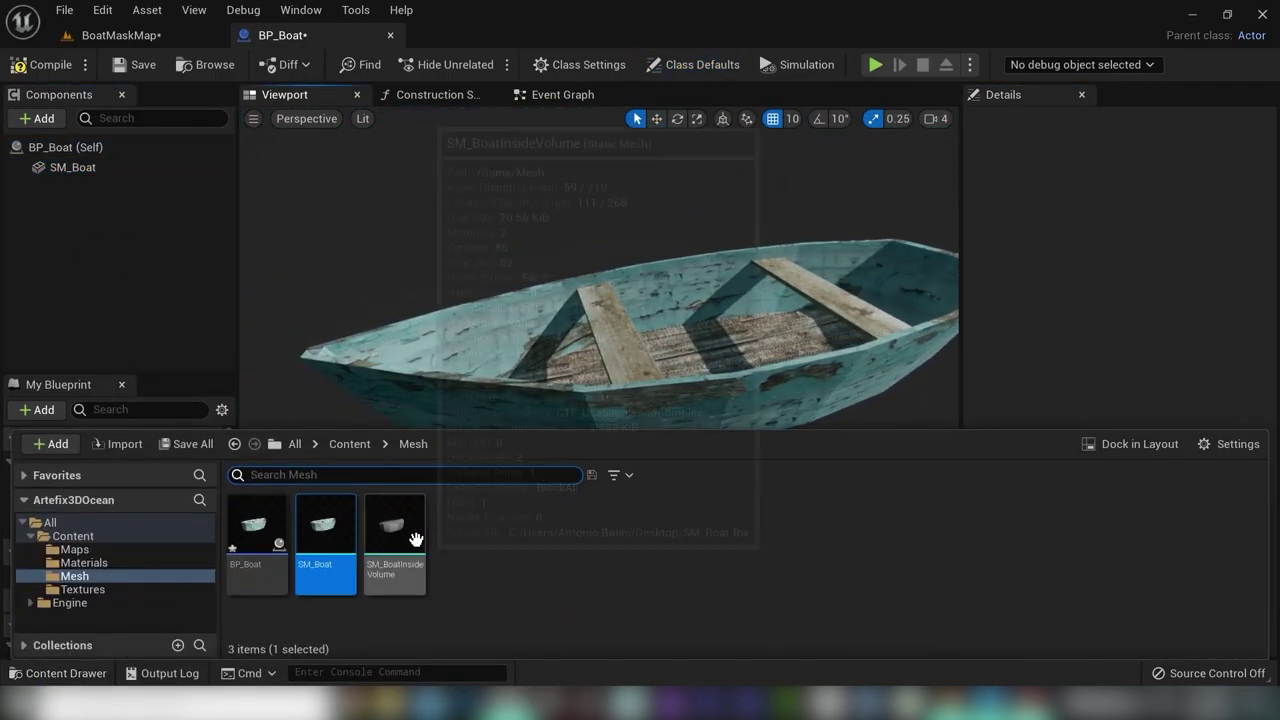
drag(394, 540, 85, 175)
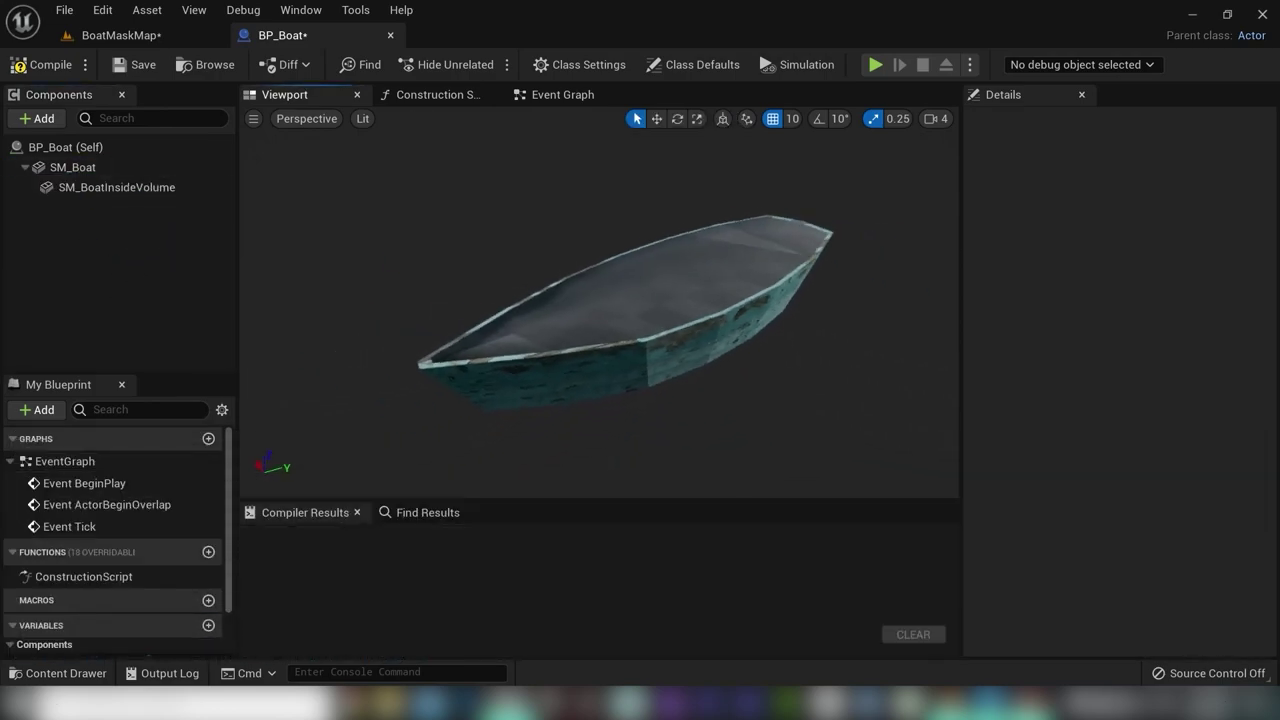
click(43, 64)
click(137, 64)
Step: Return to BoatMaskMap and place the BP_Boat blueprint on the water beside the floor block
click(120, 35)
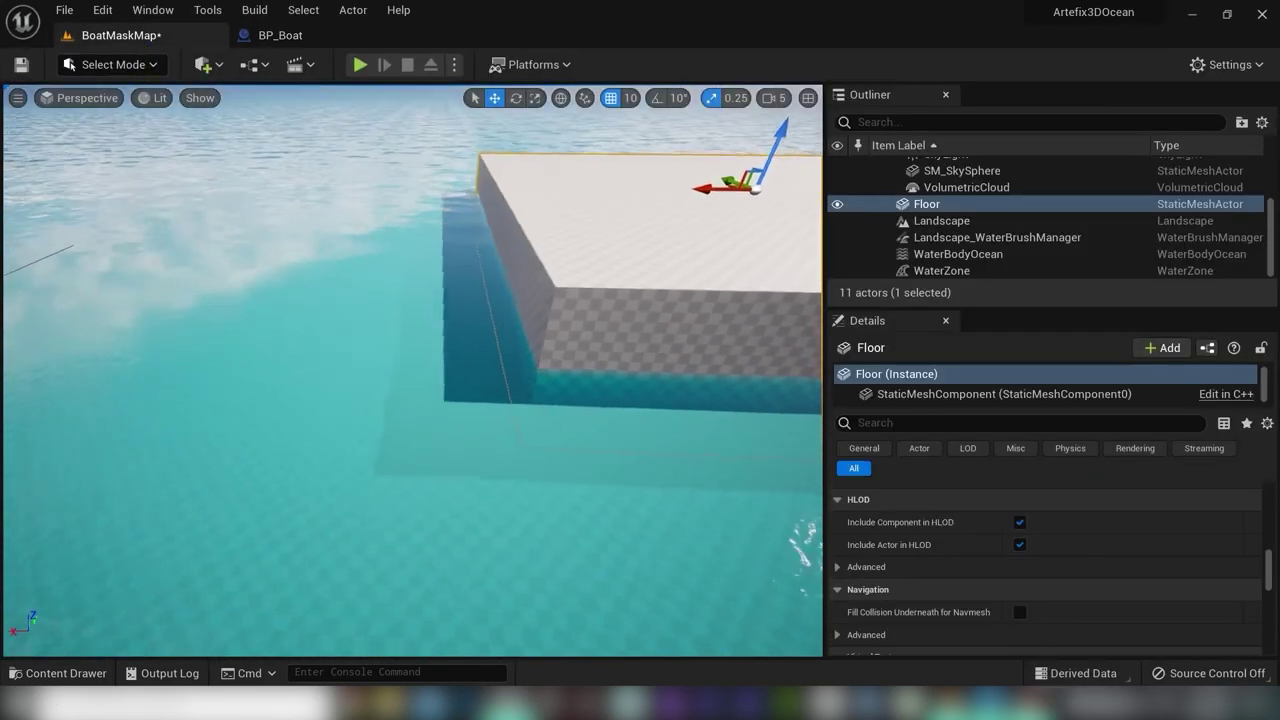
click(50, 673)
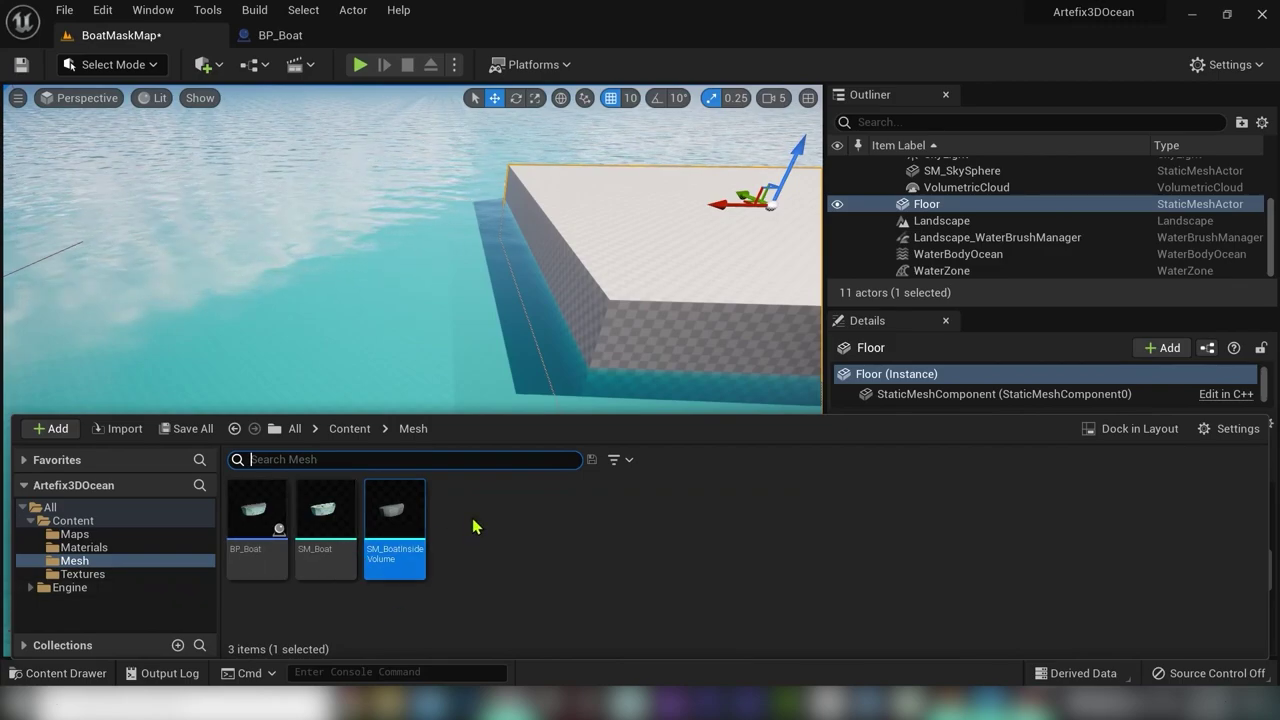
drag(302, 521, 186, 363)
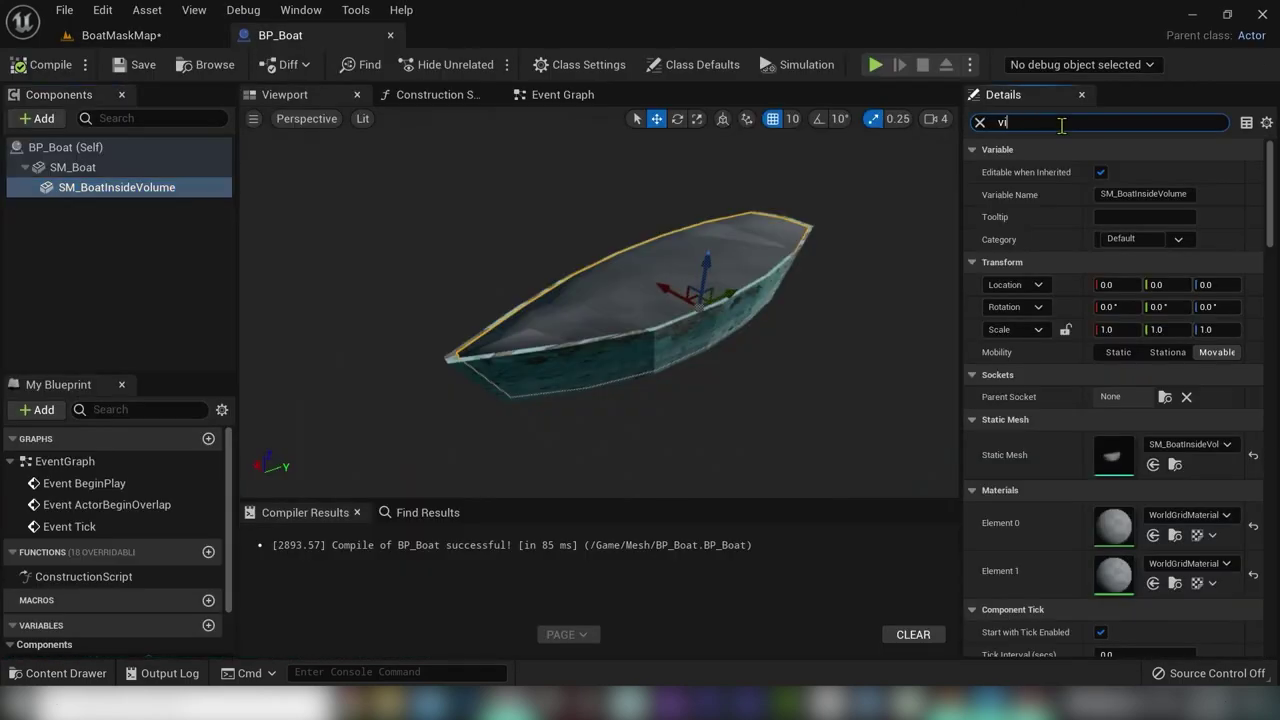
Step: Enable Visible In Scene Capture Only for the SM_BoatInsideVolume component, and compile and save BP_Boat
text(si)
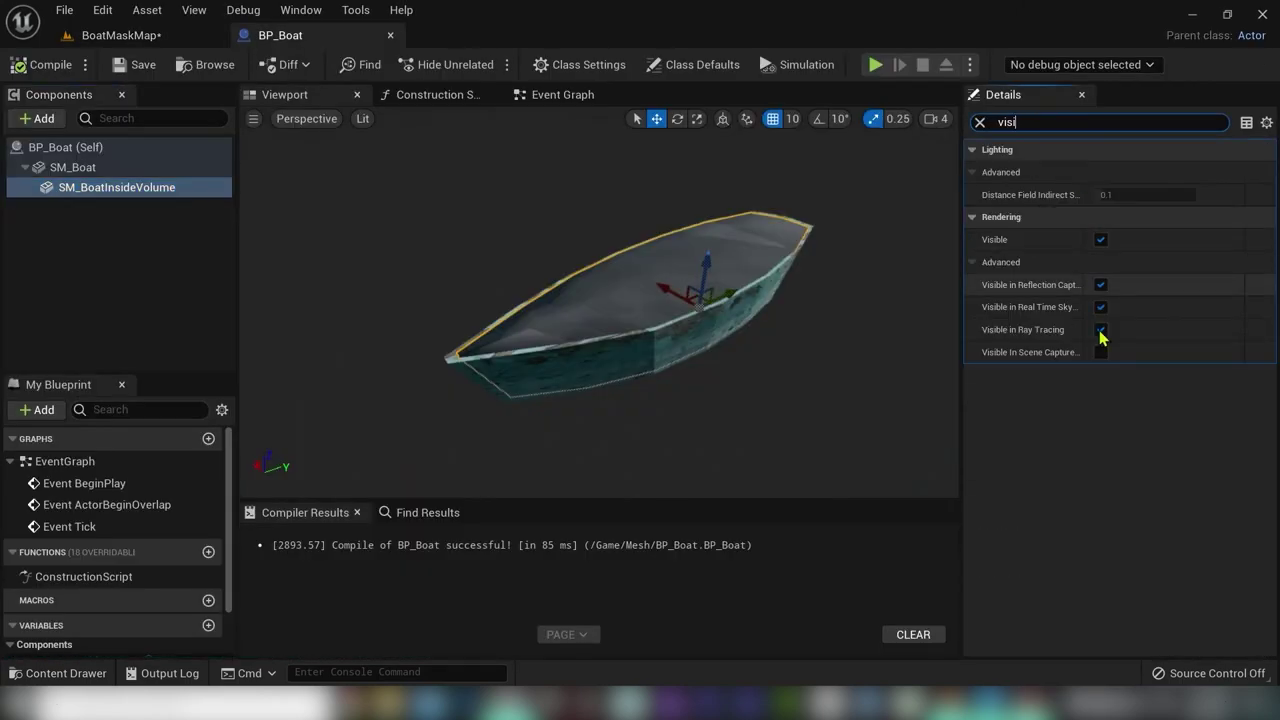
click(1101, 352)
click(32, 72)
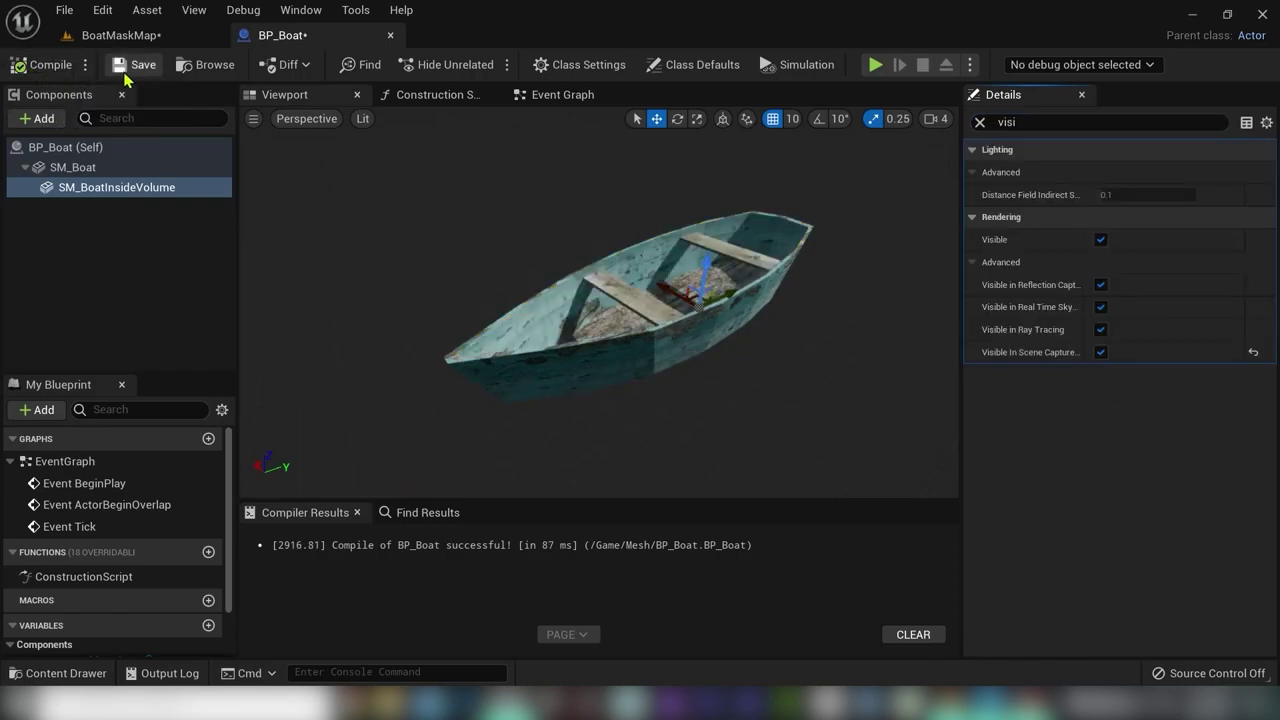
click(132, 70)
Step: Return to BoatMaskMap and lower the boat slightly into the water
click(151, 42)
right_drag(400, 300, 470, 338)
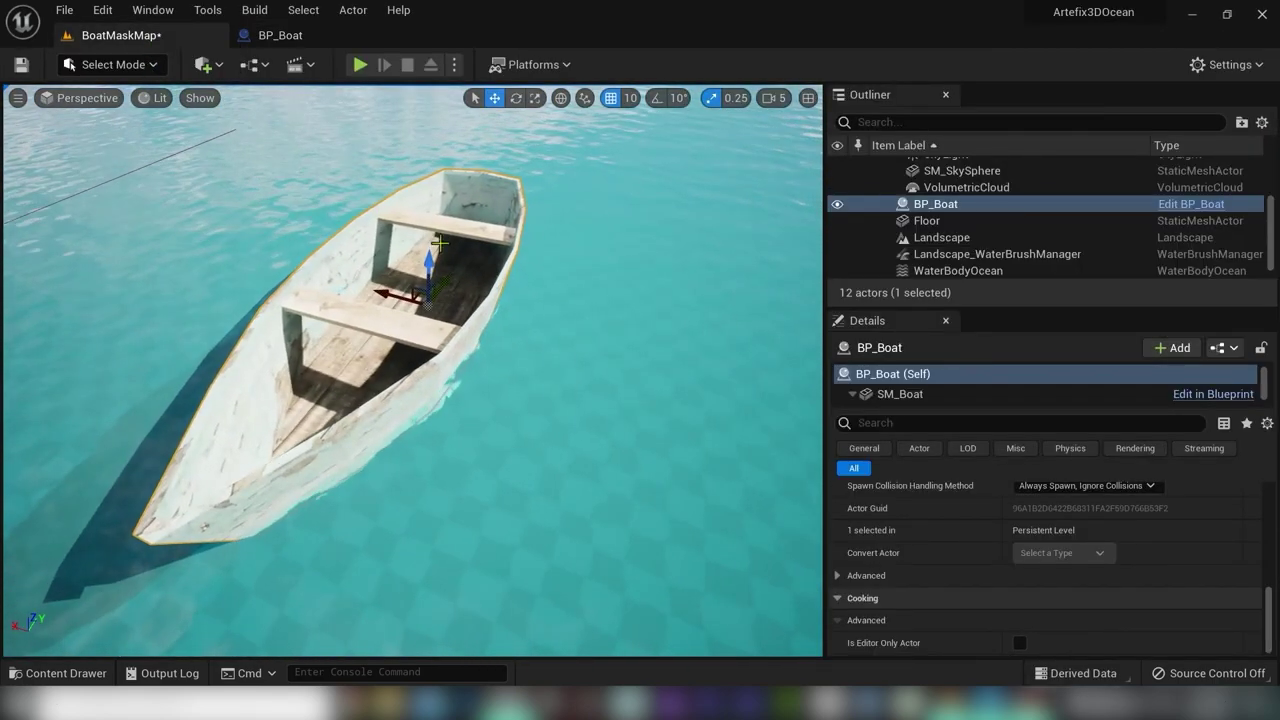
drag(428, 258, 428, 271)
right_drag(428, 300, 340, 265)
alt+drag(240, 420, 245, 490)
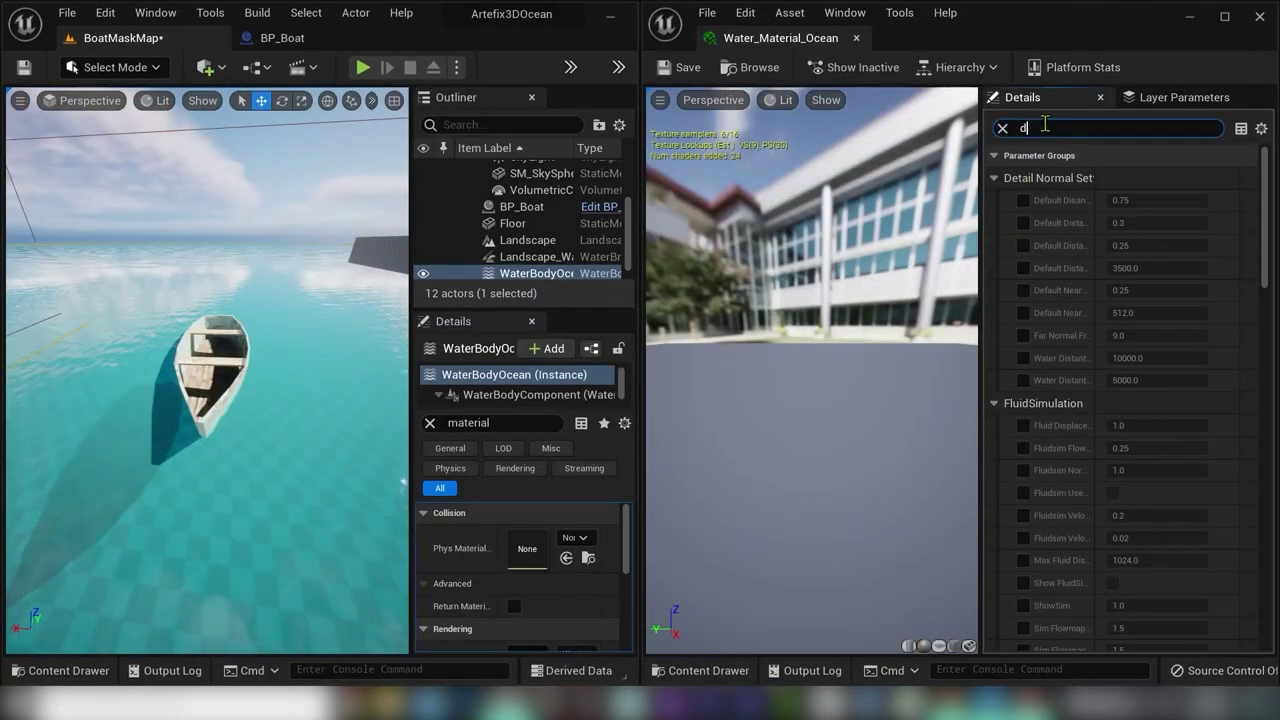
Step: Set DistantFieldScale to 50 in Water_Material_Ocean and inspect the water mask around the boat in a widened level viewport
text(ista)
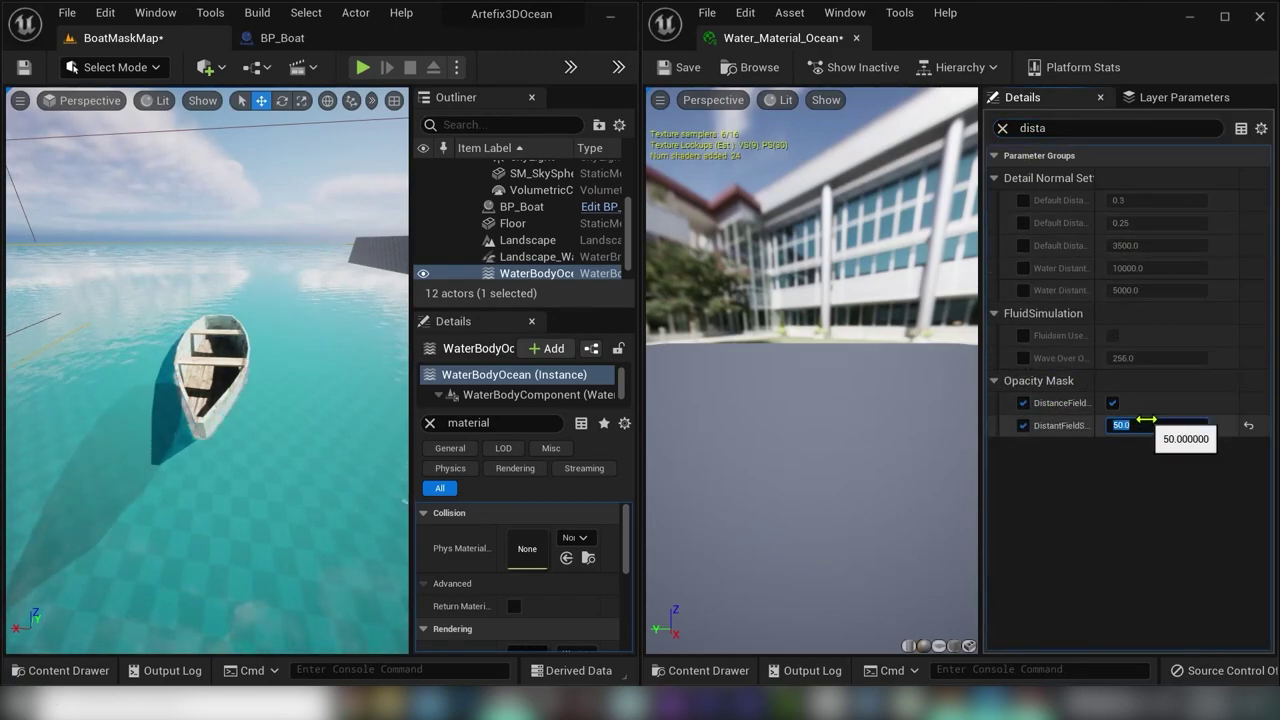
right_drag(161, 405, 225, 365)
drag(410, 283, 643, 286)
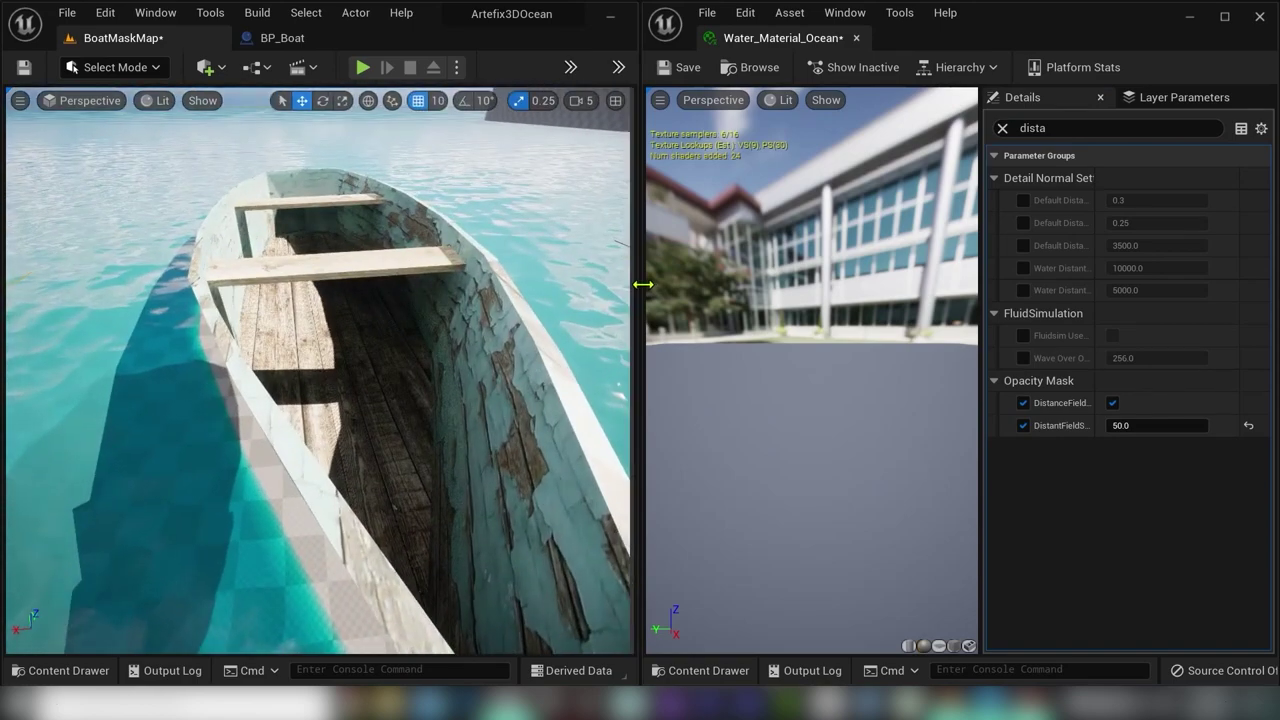
right_drag(500, 350, 520, 370)
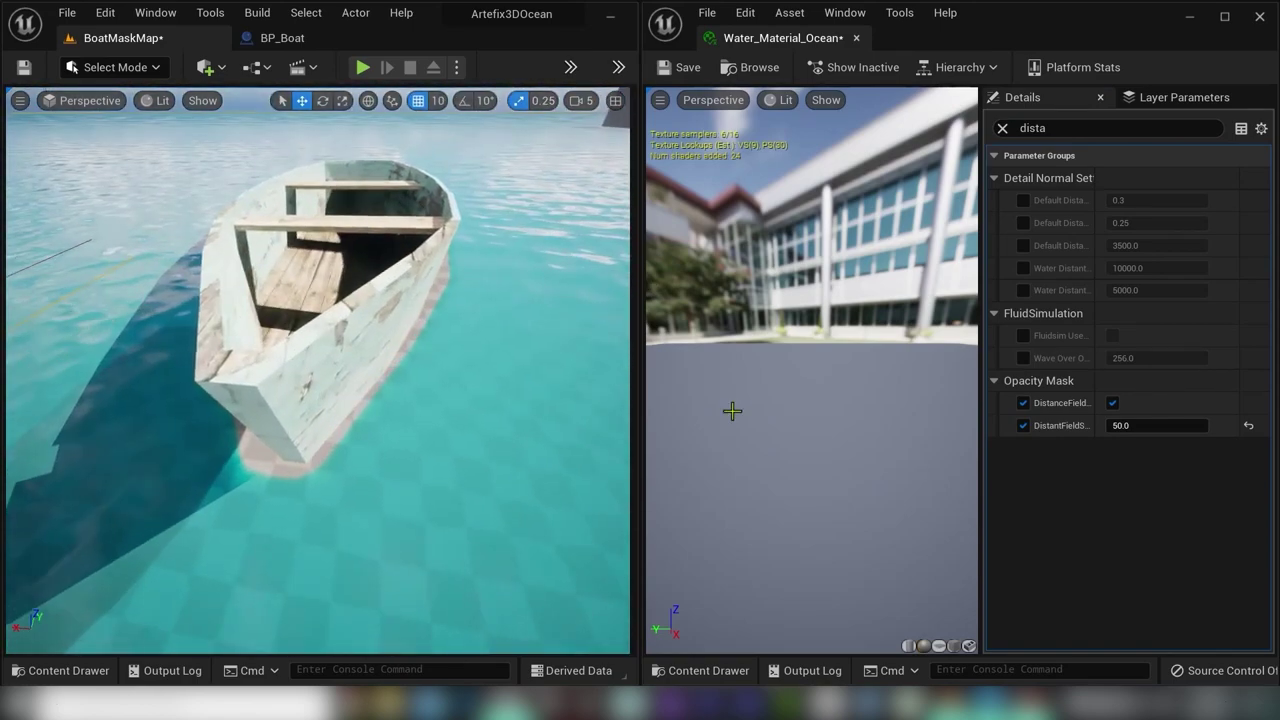
Step: Set DistantFieldScale of Water_Material_Ocean to 1
mouse_move(1157, 426)
mouse_down()
mouse_move(1195, 426)
mouse_move(1145, 426)
mouse_move(1175, 425)
mouse_up()
click(1158, 420)
text(1)
key(Return)
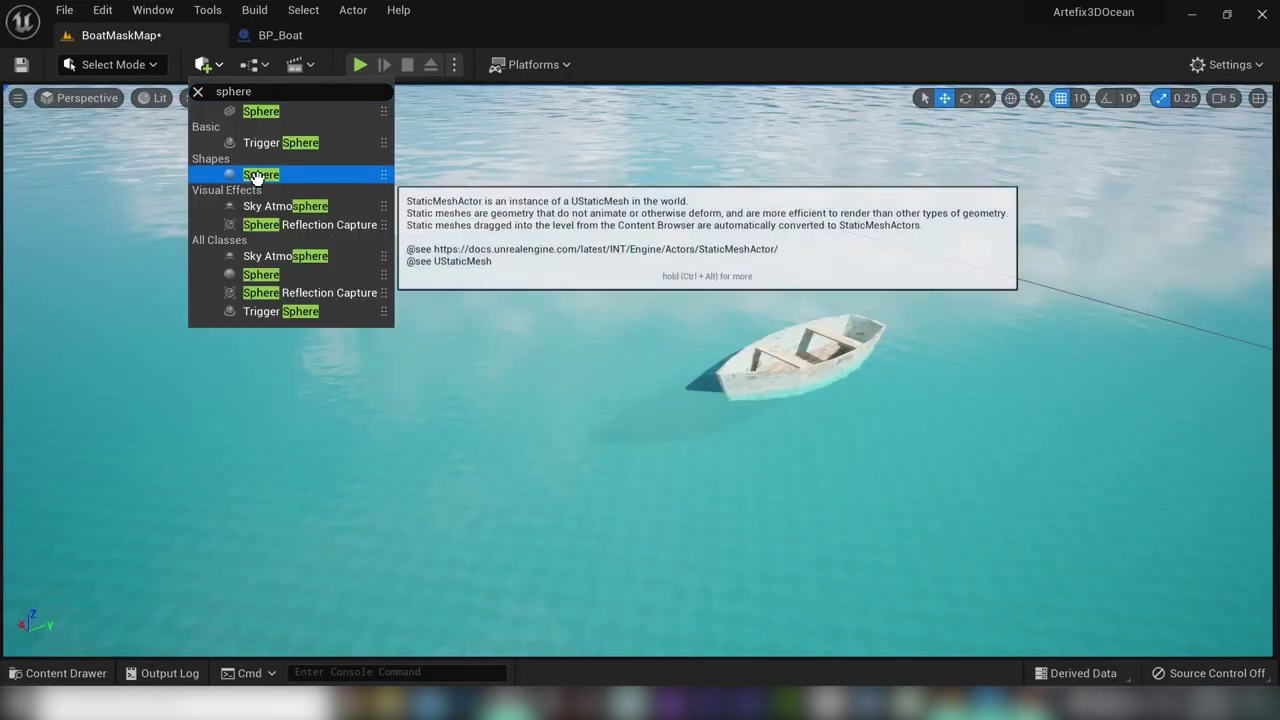
Step: Place a Sphere shape on the water beside the boat and scale it up uniformly to larger than the boat
click(778, 358)
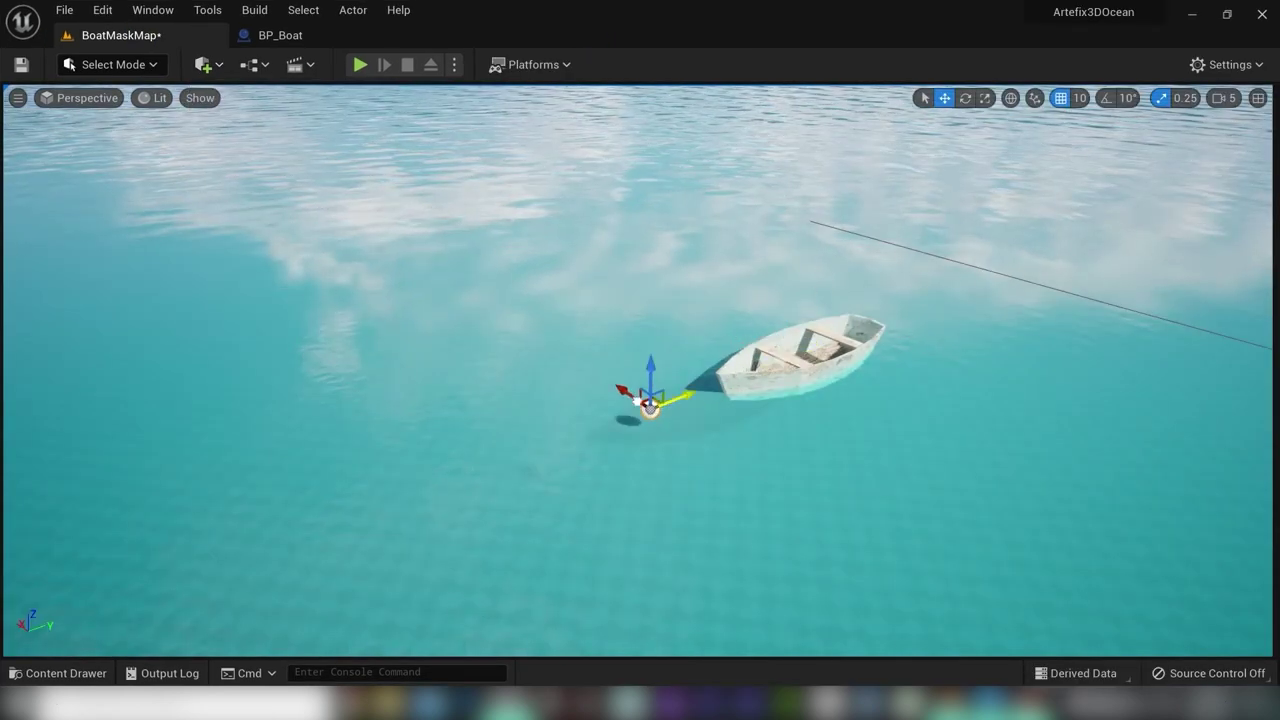
right_drag(607, 378, 590, 374)
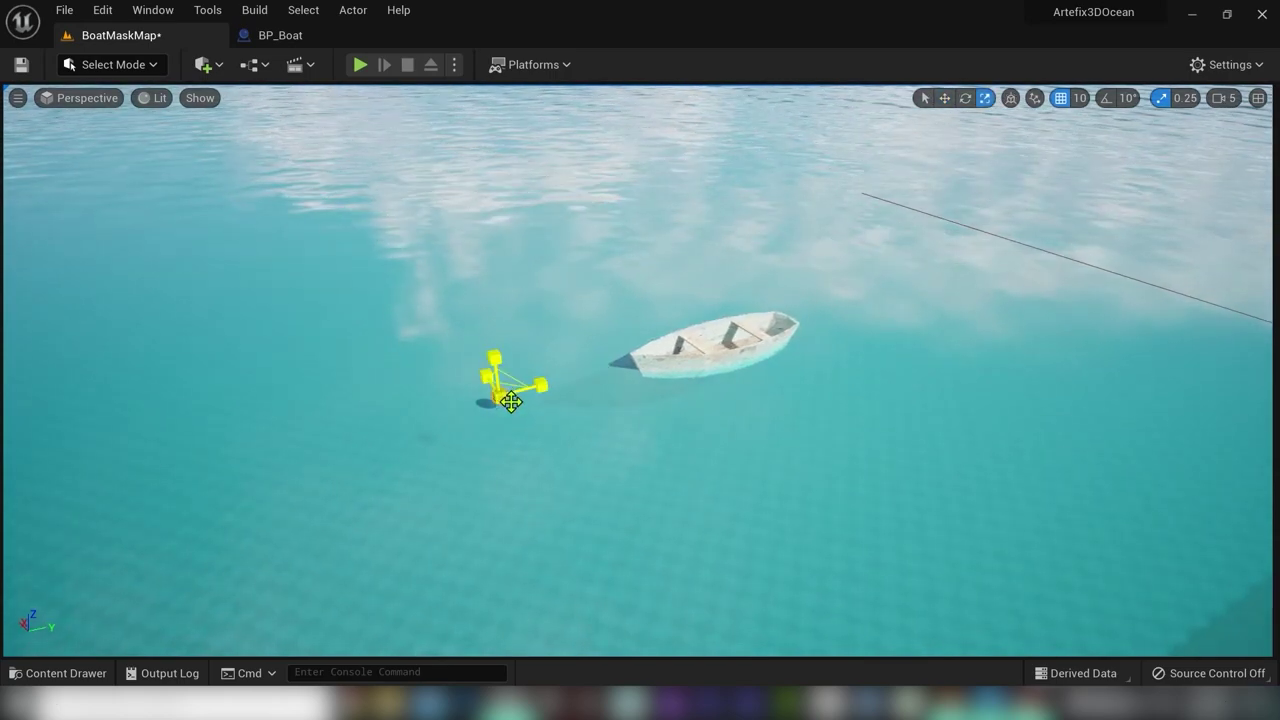
drag(499, 396, 560, 350)
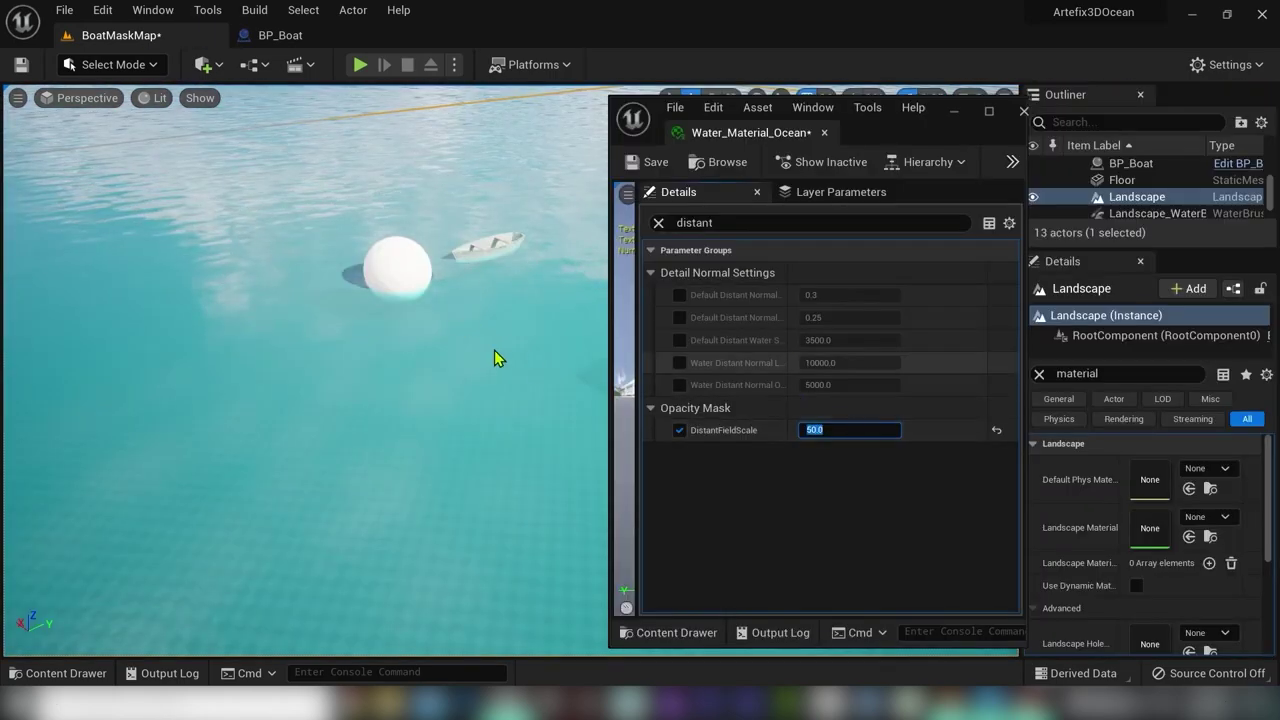
Step: Set DistantFieldScale to 200, check the water mask around the sphere up close, and select the sphere
key(w)
right_drag(495, 352, 492, 388)
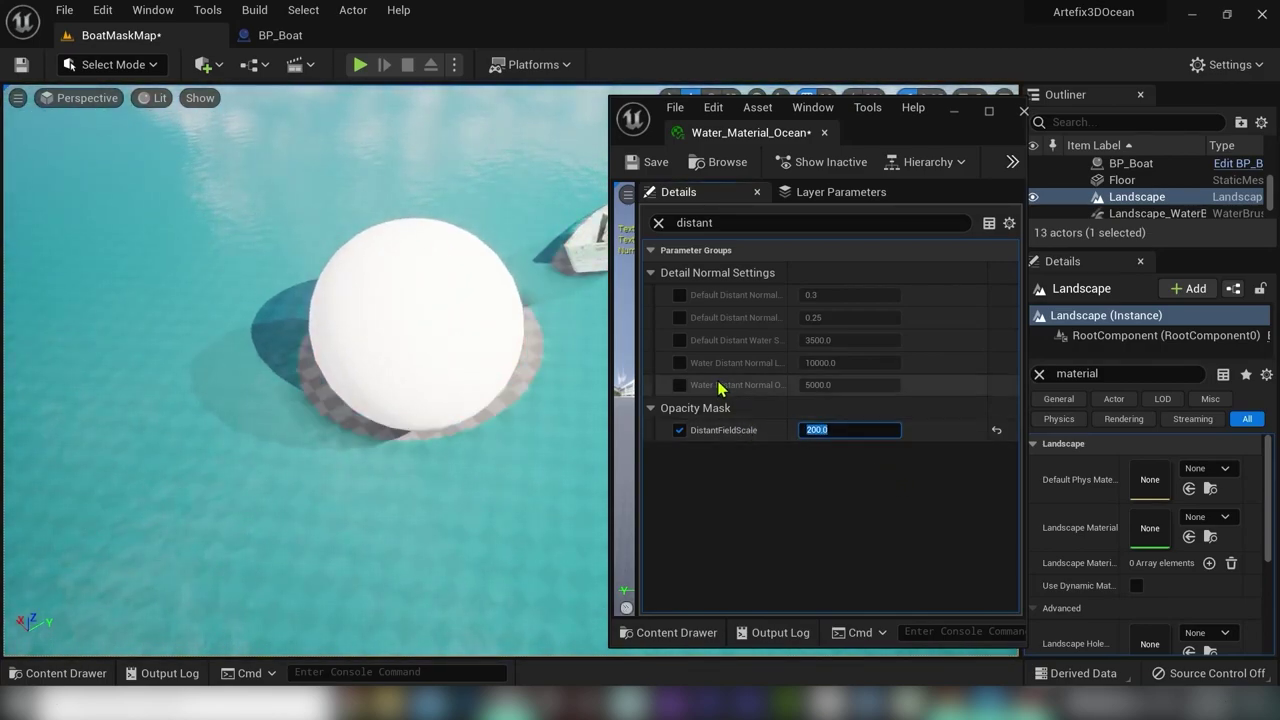
click(409, 292)
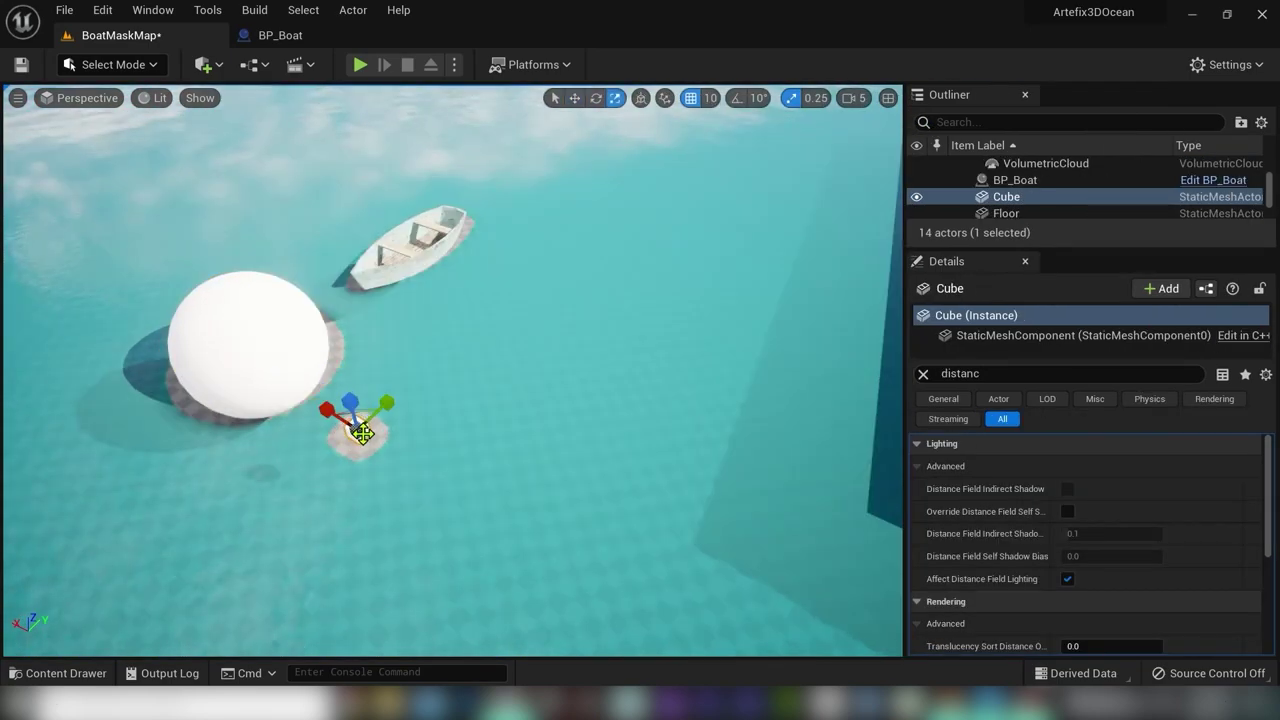
Step: Scale up the cube uniformly to about the sphere's size and move it away from the sphere
drag(357, 430, 420, 388)
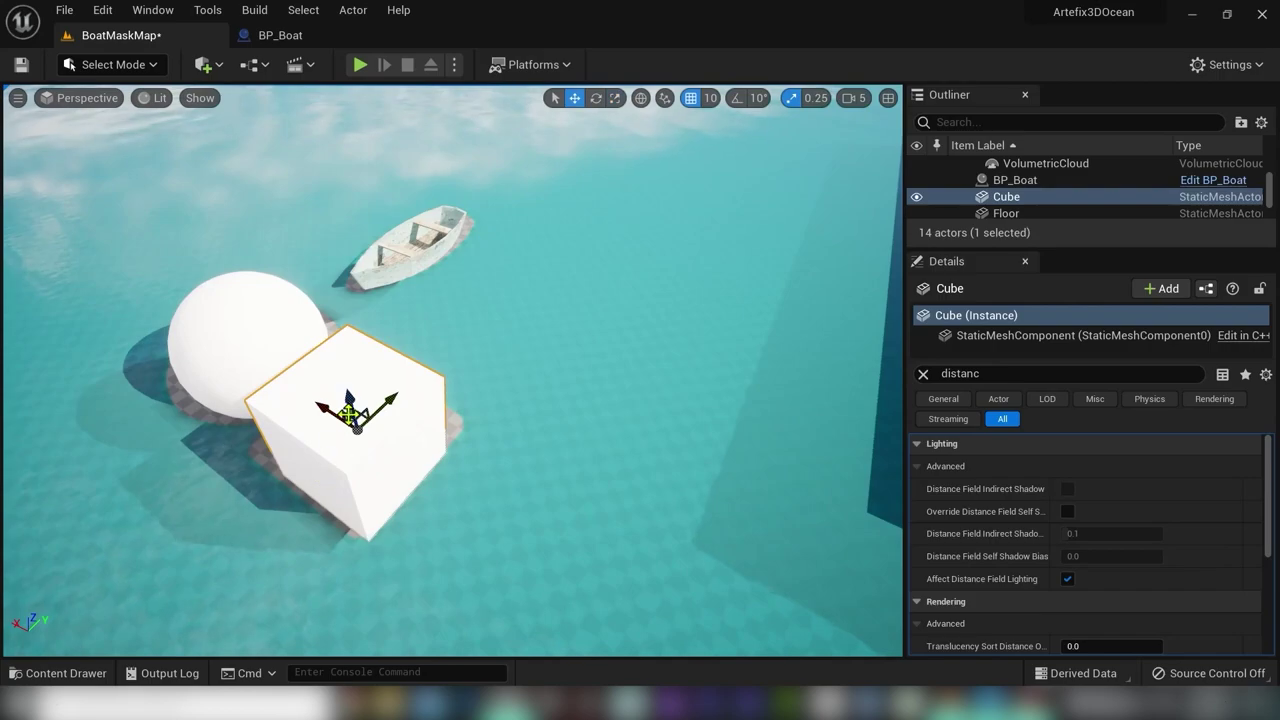
drag(349, 413, 524, 363)
right_drag(557, 343, 551, 253)
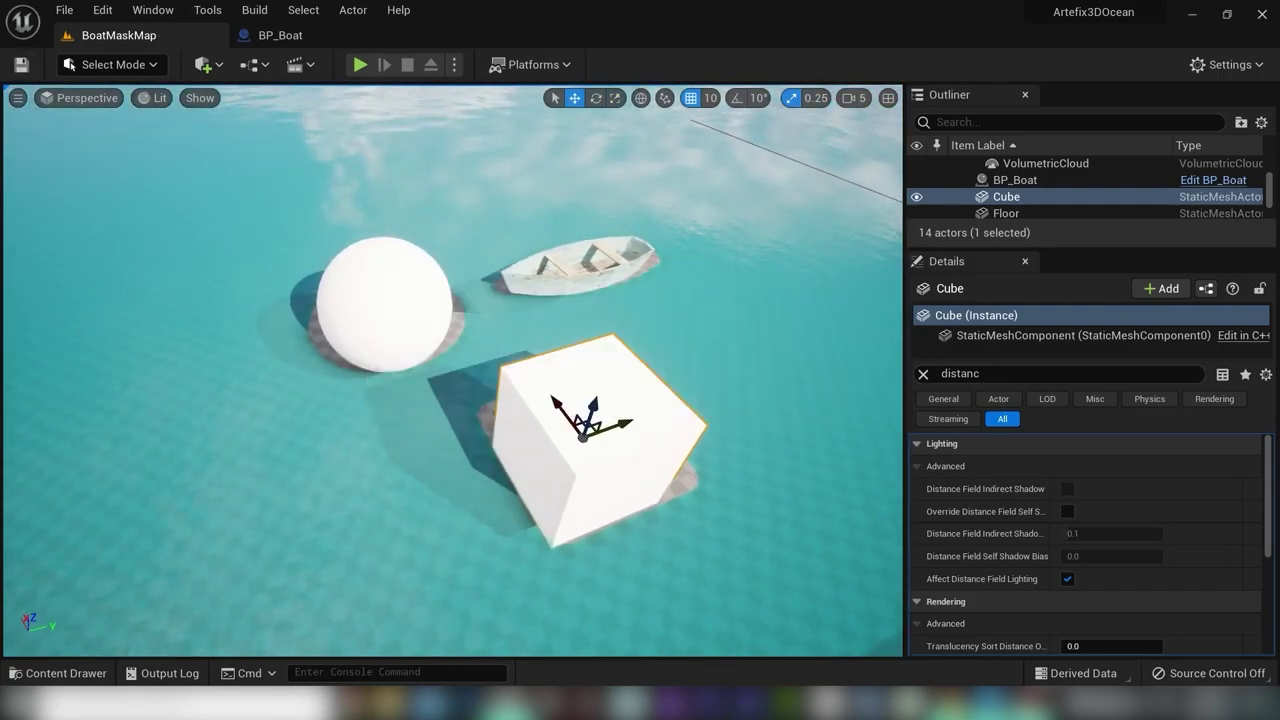